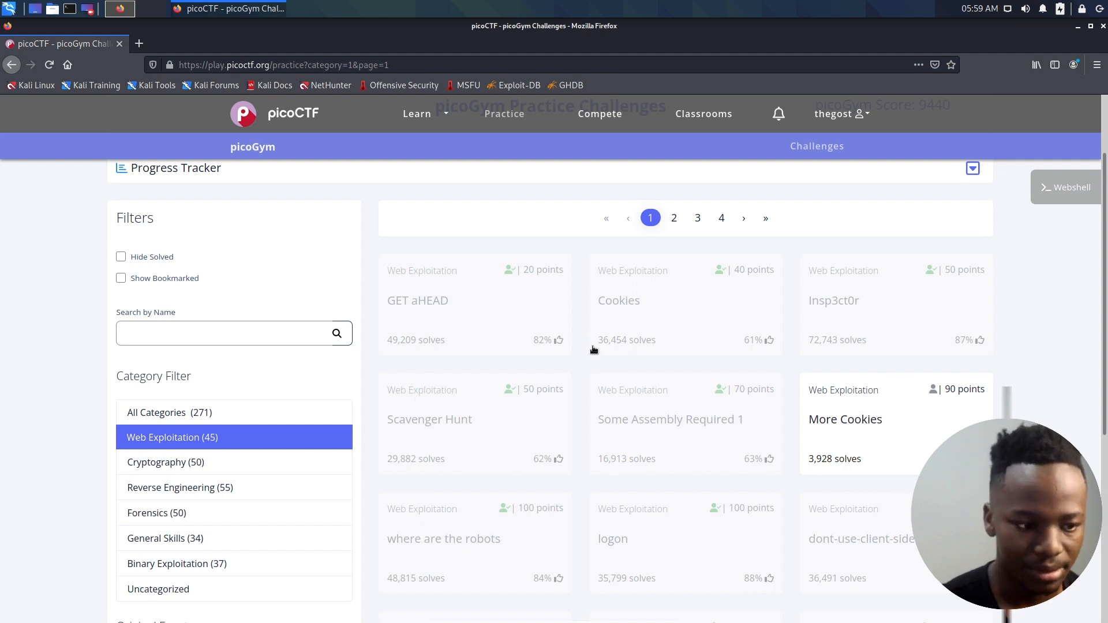
- Open the website linked in the Cookies web exploitation challenge and search its cookie page for snickerdoodle
{"action": "left_click", "coordinate": [639, 319]}
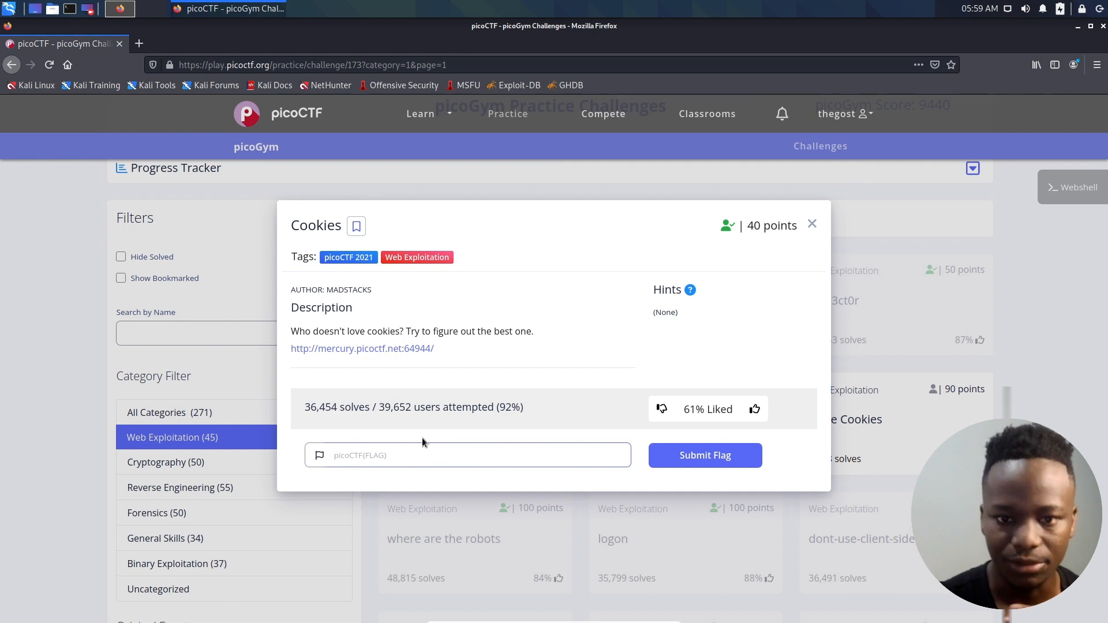
{"action": "left_click", "coordinate": [369, 349]}
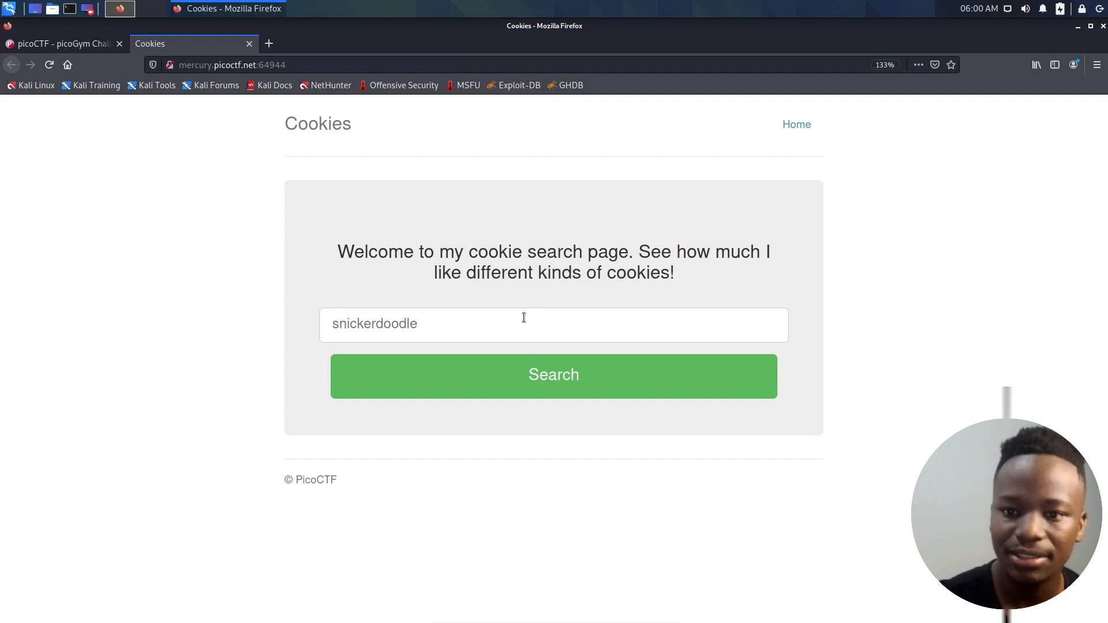
{"action": "left_click", "coordinate": [406, 339]}
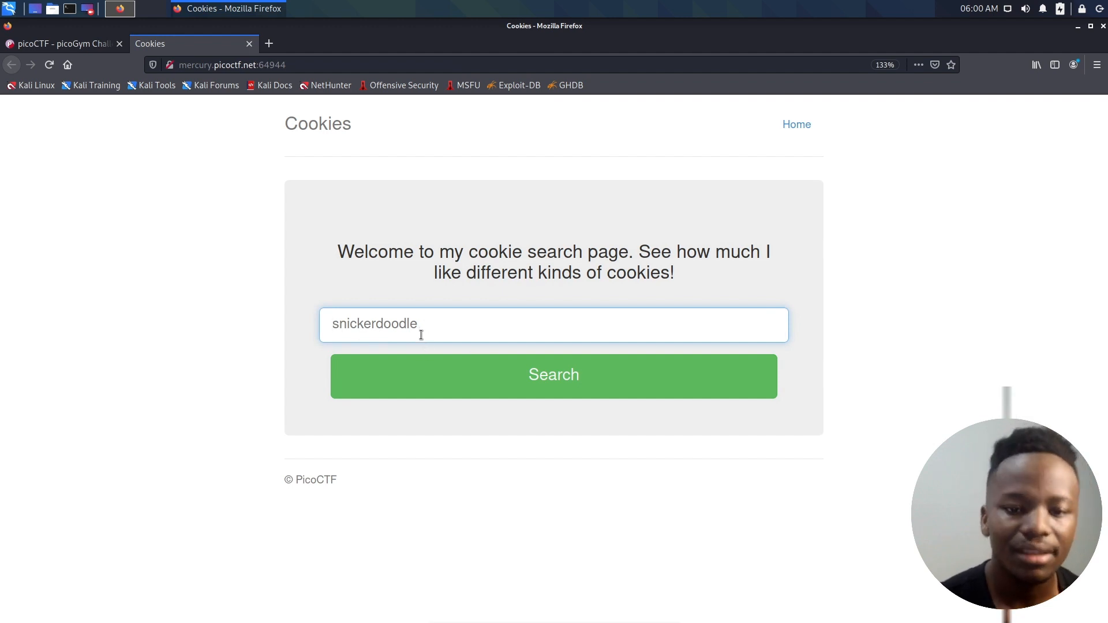
{"action": "type", "text": "snicker"}
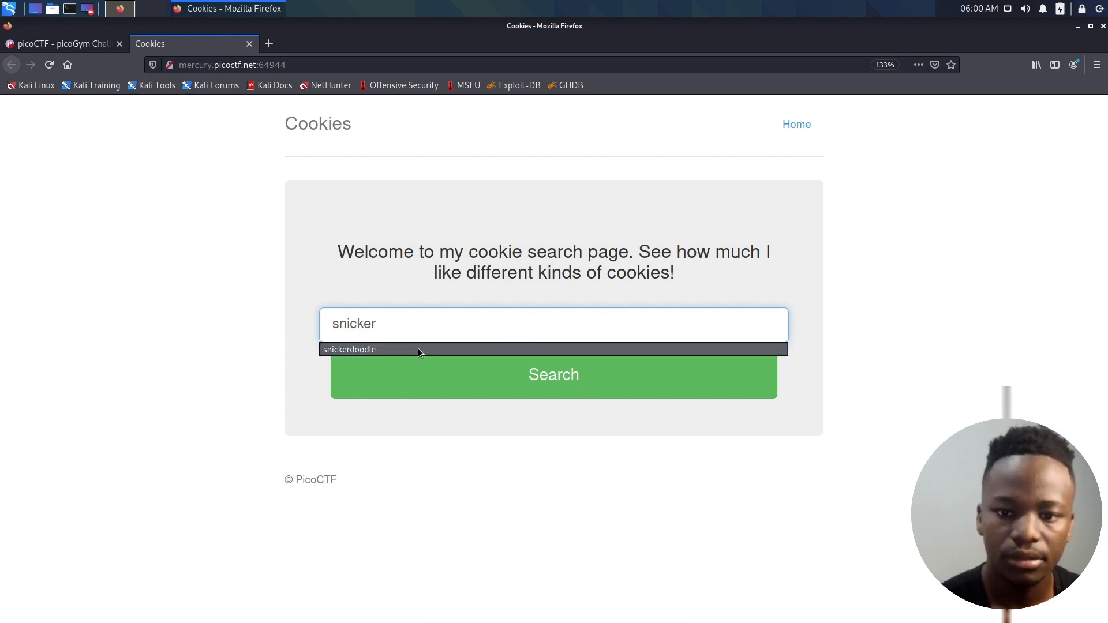
{"action": "left_click", "coordinate": [418, 349]}
{"action": "left_click", "coordinate": [526, 384]}
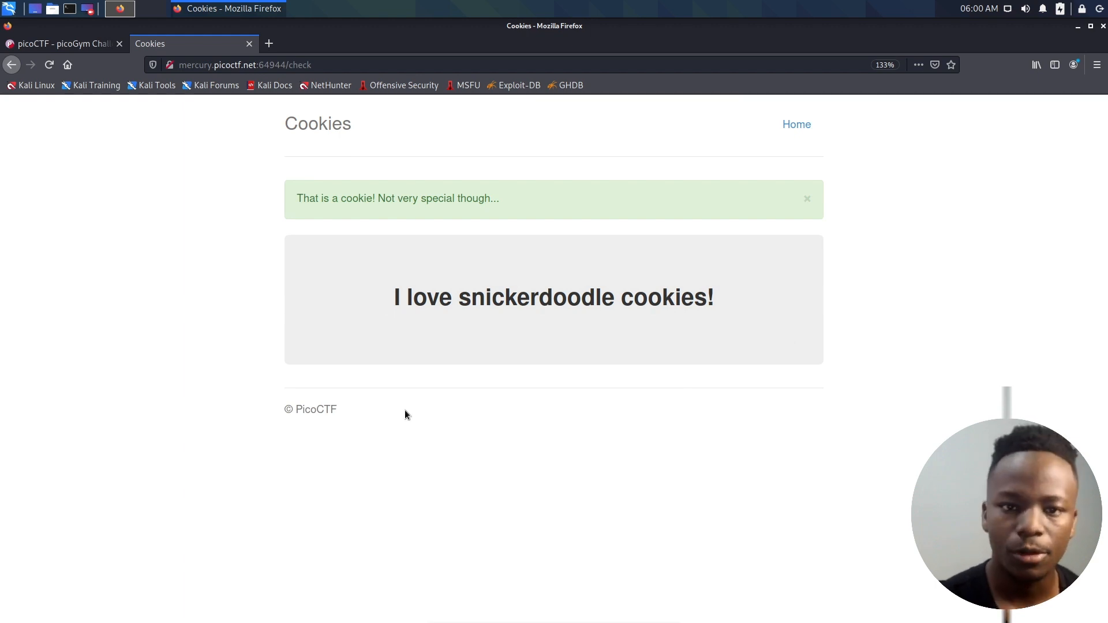
- Inspect the search result page's stored cookies for mercury.picoctf.net:64944 and select the cookie called name
{"action": "left_click", "coordinate": [32, 43]}
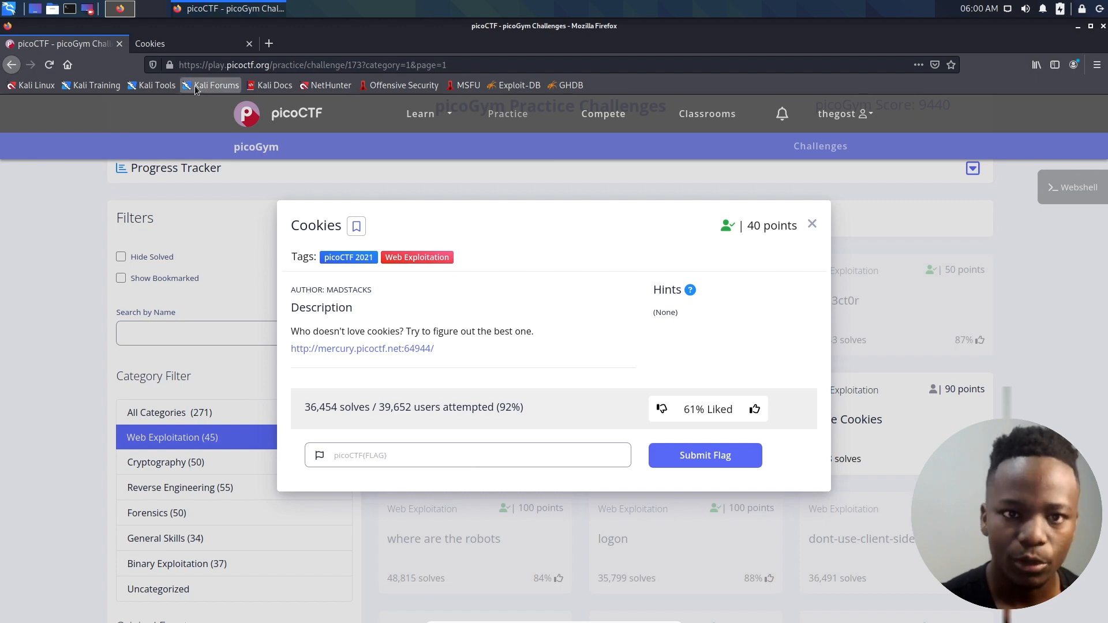
{"action": "left_click", "coordinate": [167, 43]}
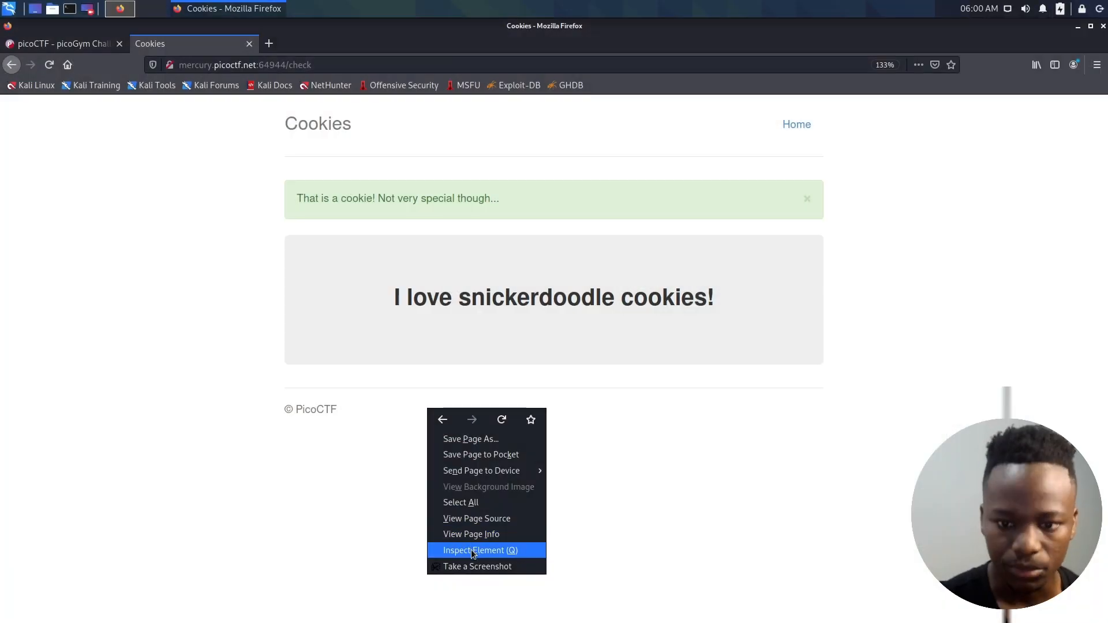
{"action": "left_click", "coordinate": [472, 552]}
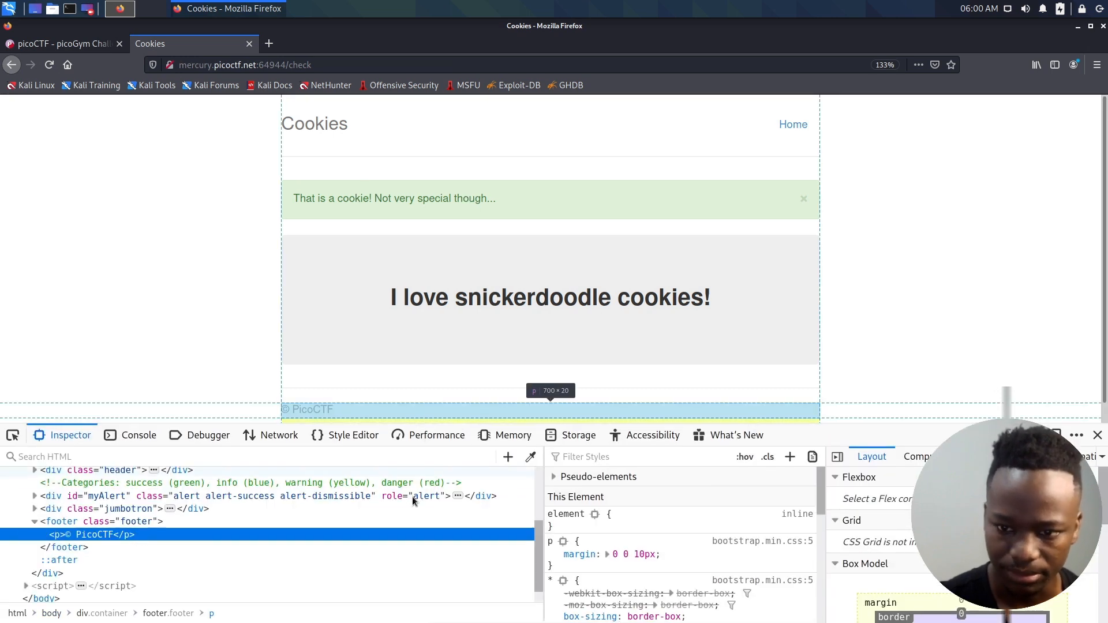
{"action": "left_click", "coordinate": [498, 438]}
{"action": "left_click", "coordinate": [570, 436]}
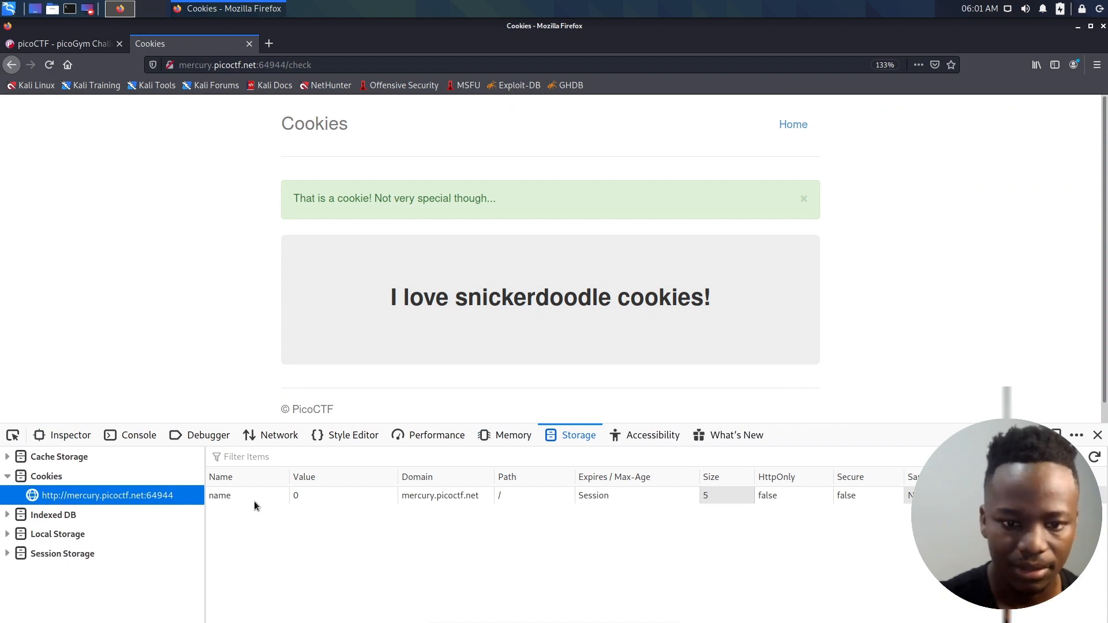
{"action": "left_click", "coordinate": [315, 499]}
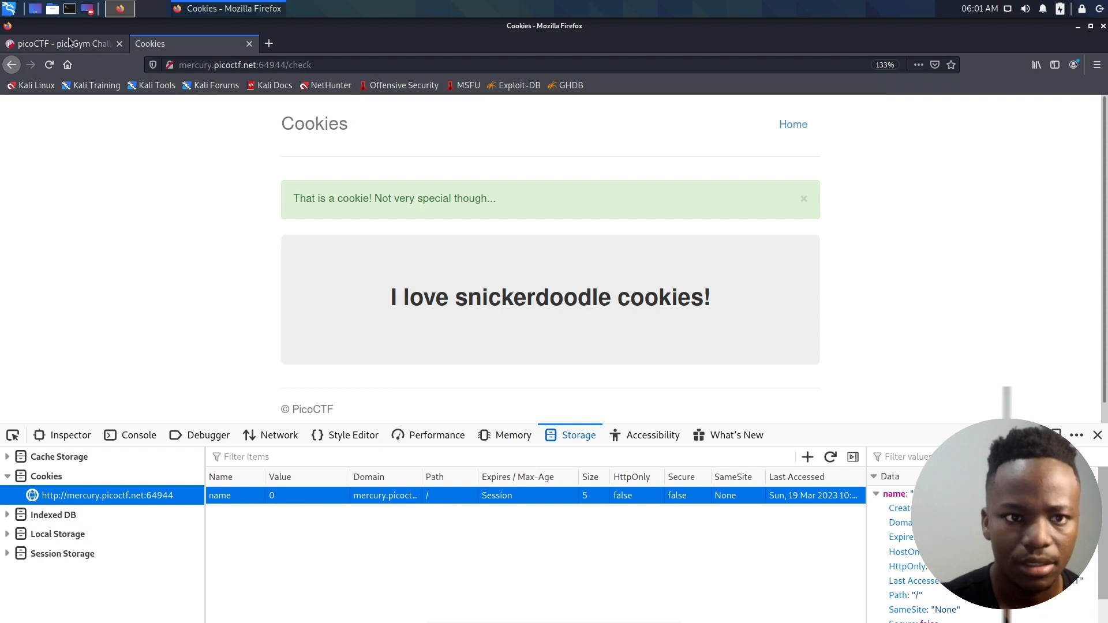
- Return to the cookie site's home page and run the snickerdoodle search again with the stored cookies in view
{"action": "left_click", "coordinate": [14, 66]}
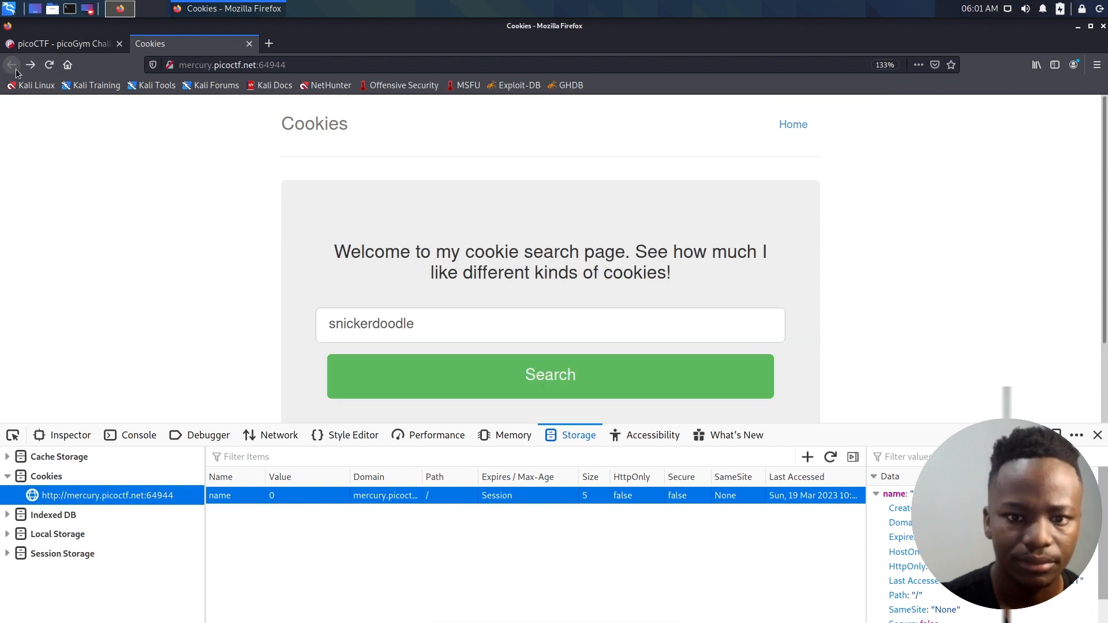
{"action": "left_click", "coordinate": [50, 67]}
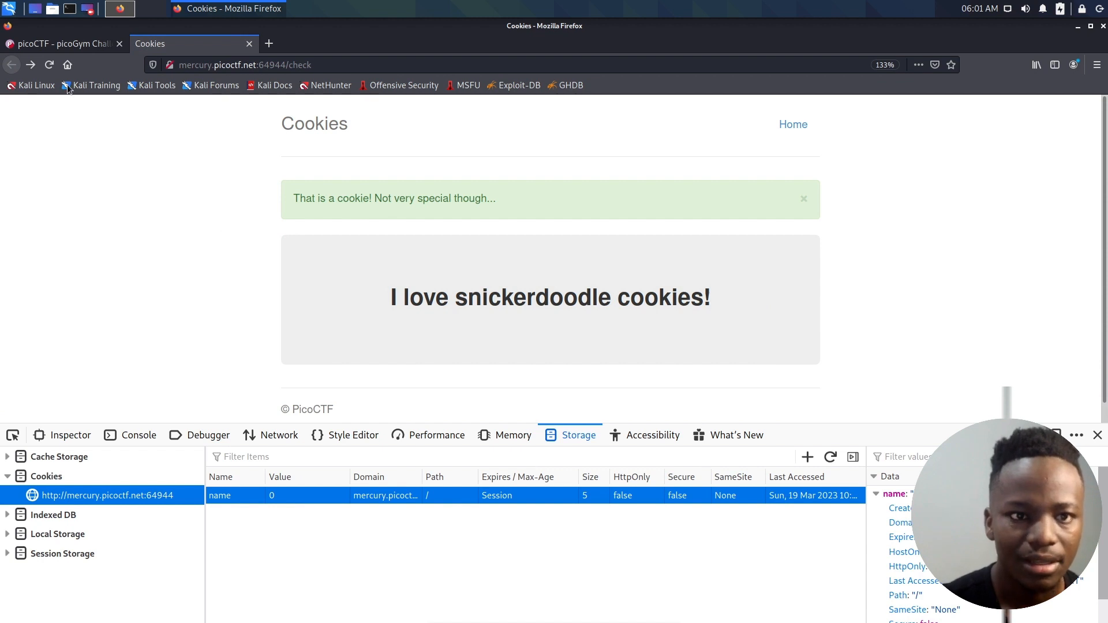
{"action": "left_click", "coordinate": [803, 128]}
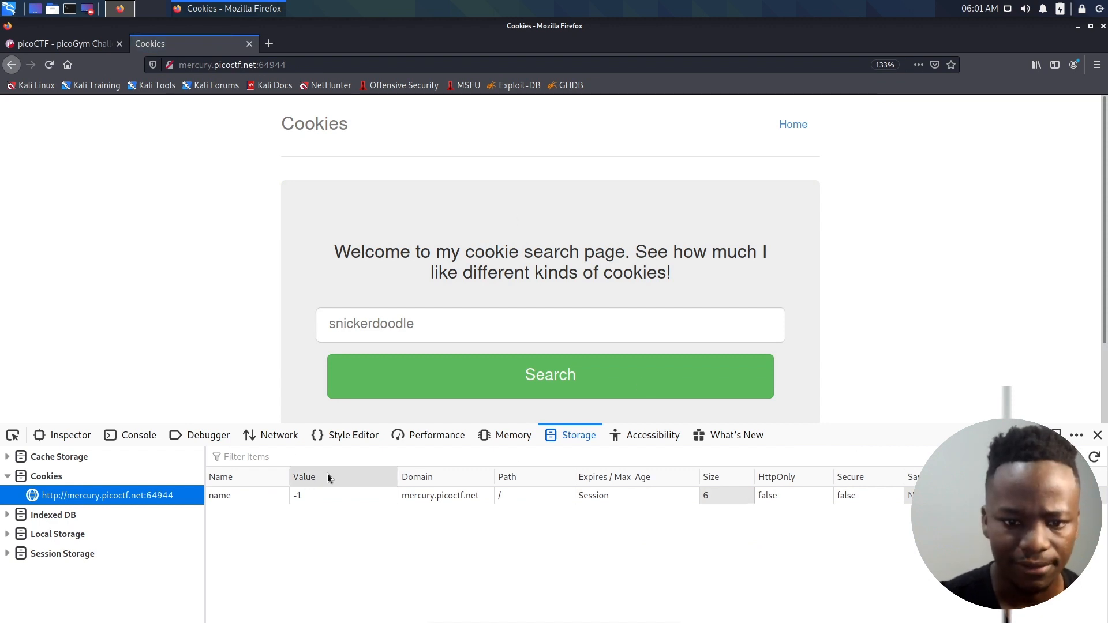
{"action": "left_click", "coordinate": [379, 338]}
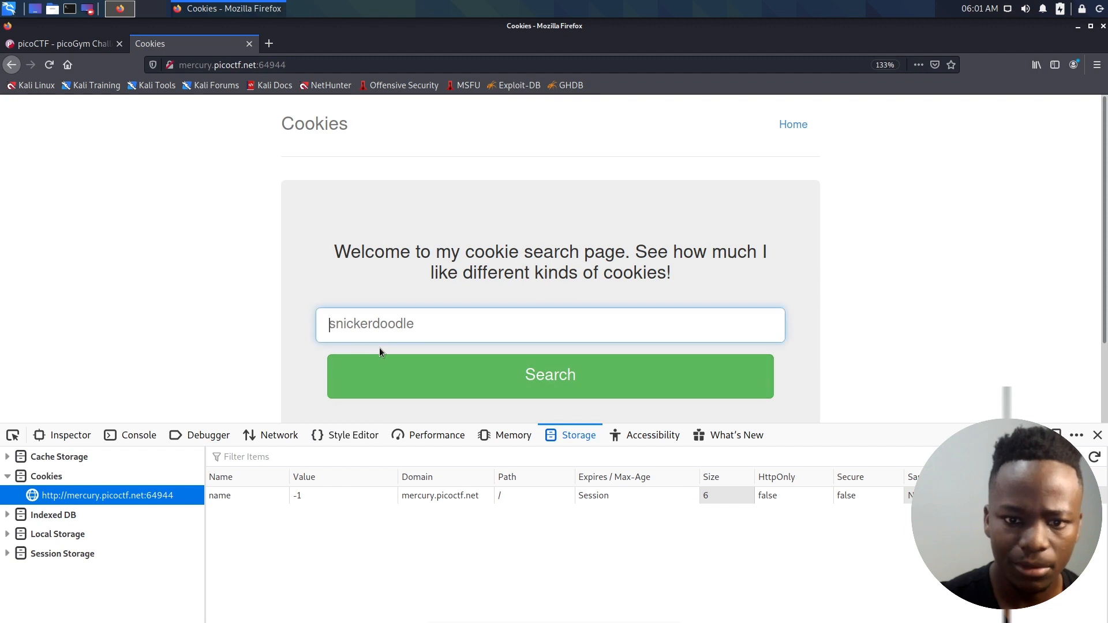
{"action": "type", "text": "sni"}
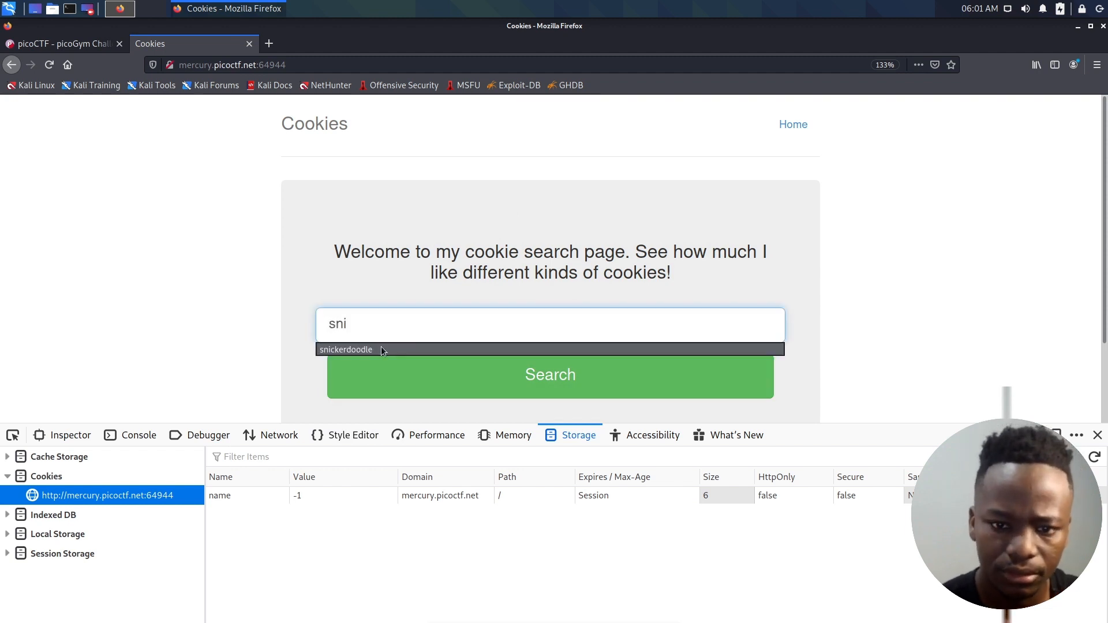
{"action": "left_click", "coordinate": [381, 350]}
{"action": "left_click", "coordinate": [459, 363]}
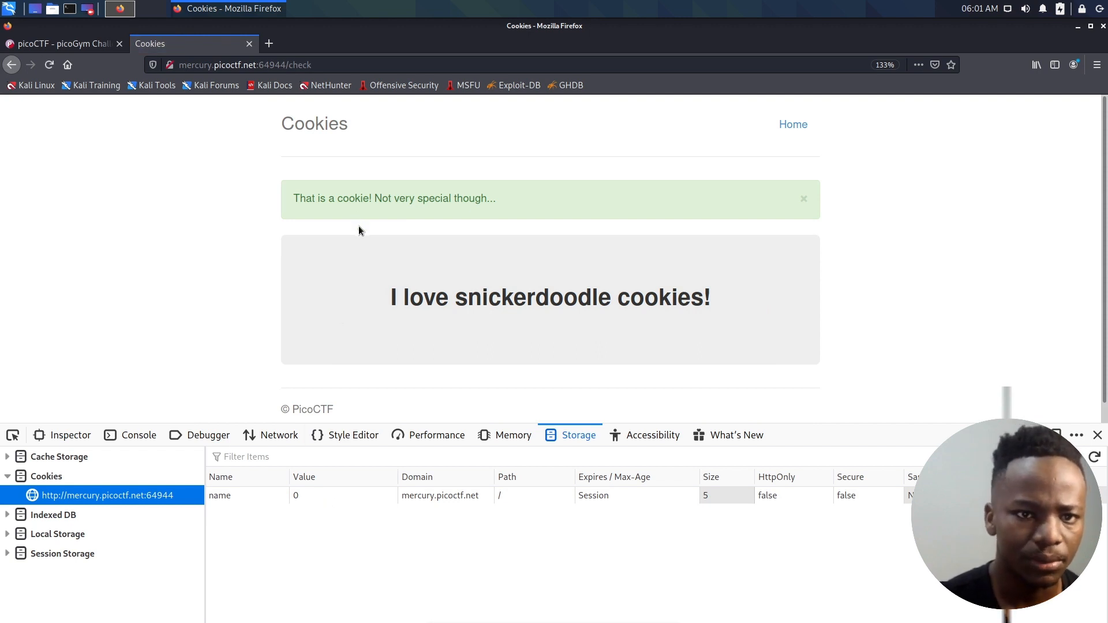
- Set the value of the stored cookie called name to -1
{"action": "double_click", "coordinate": [303, 497]}
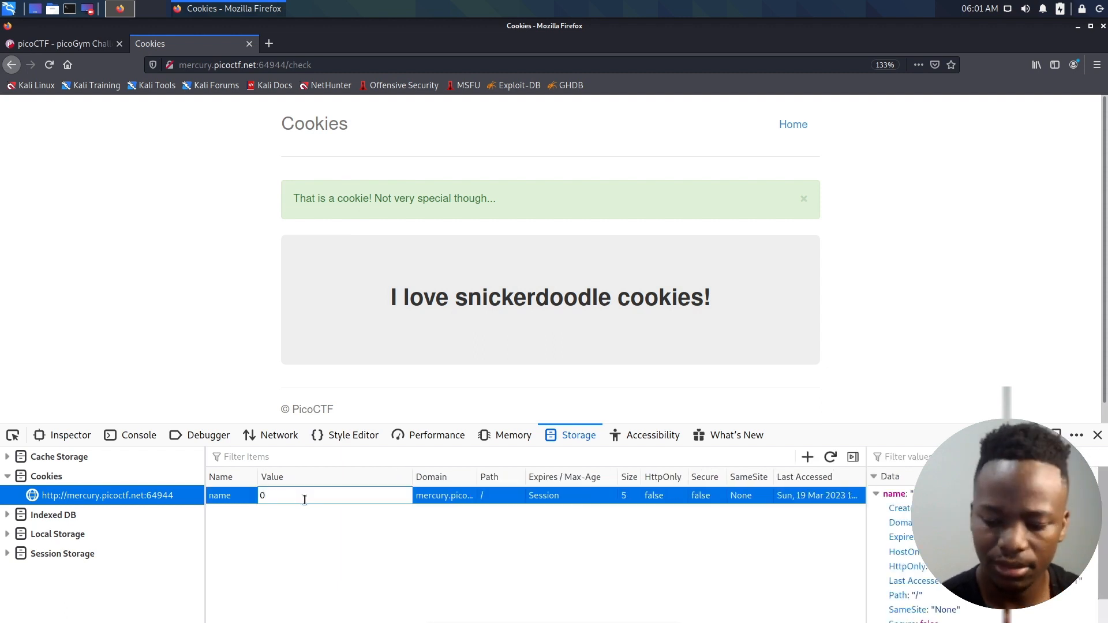
{"action": "key", "text": "BackSpace"}
{"action": "type", "text": "-2"}
{"action": "key", "text": "BackSpace"}
{"action": "key", "text": "BackSpace"}
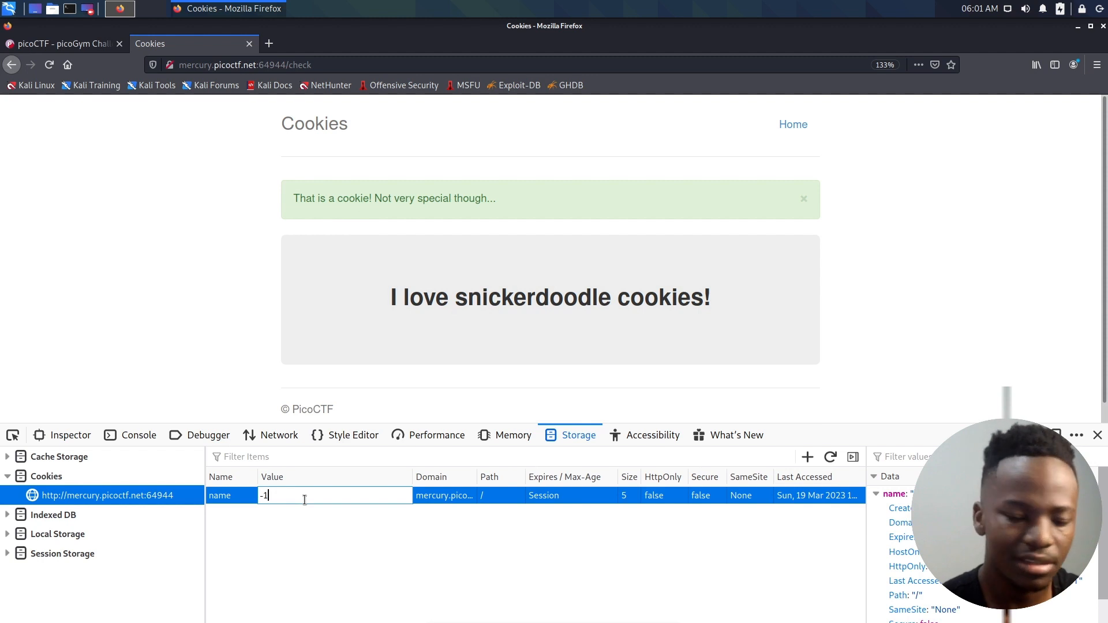
{"action": "type", "text": "-1"}
{"action": "key", "text": "Return"}
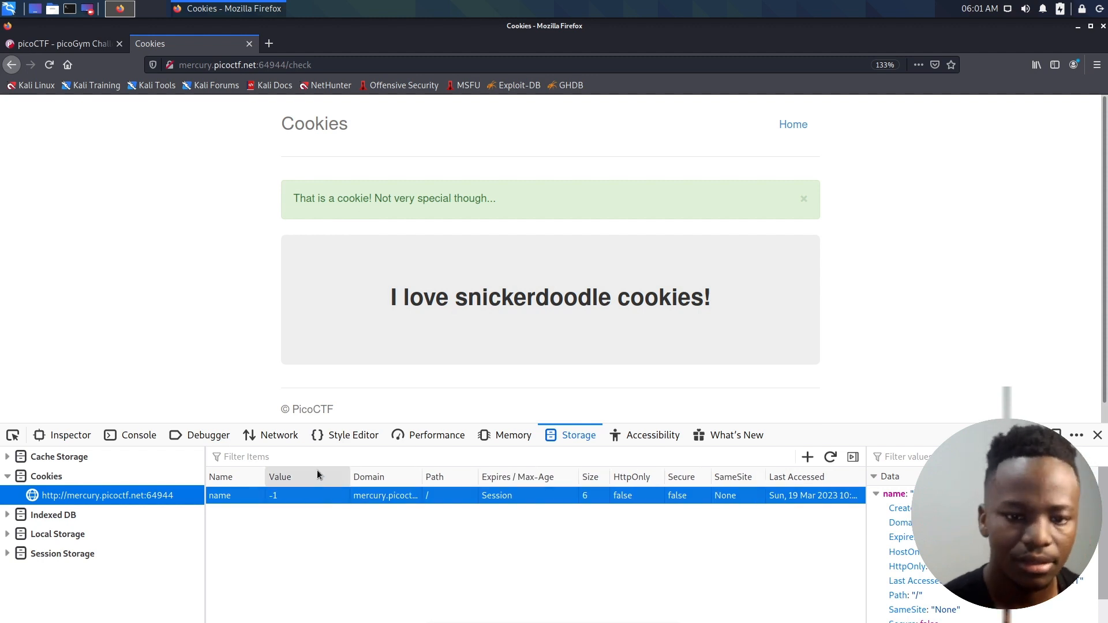
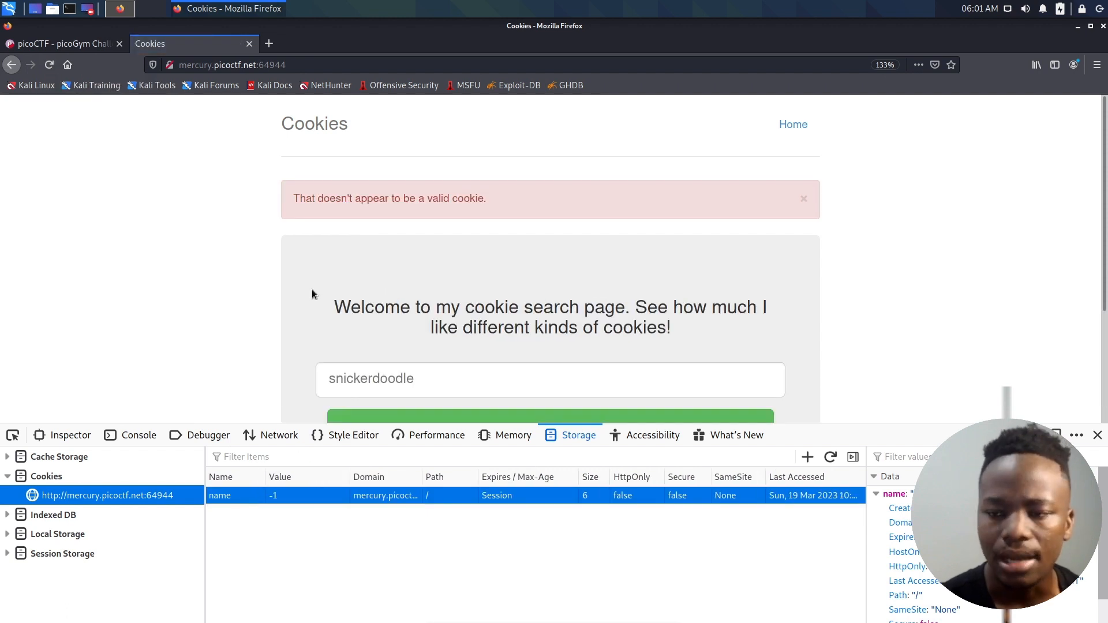
- Check the cookie search page's response, and return to the site's home page to reset the stored name cookie
{"action": "scroll", "coordinate": [311, 289], "scroll_direction": "down", "scroll_amount": 1}
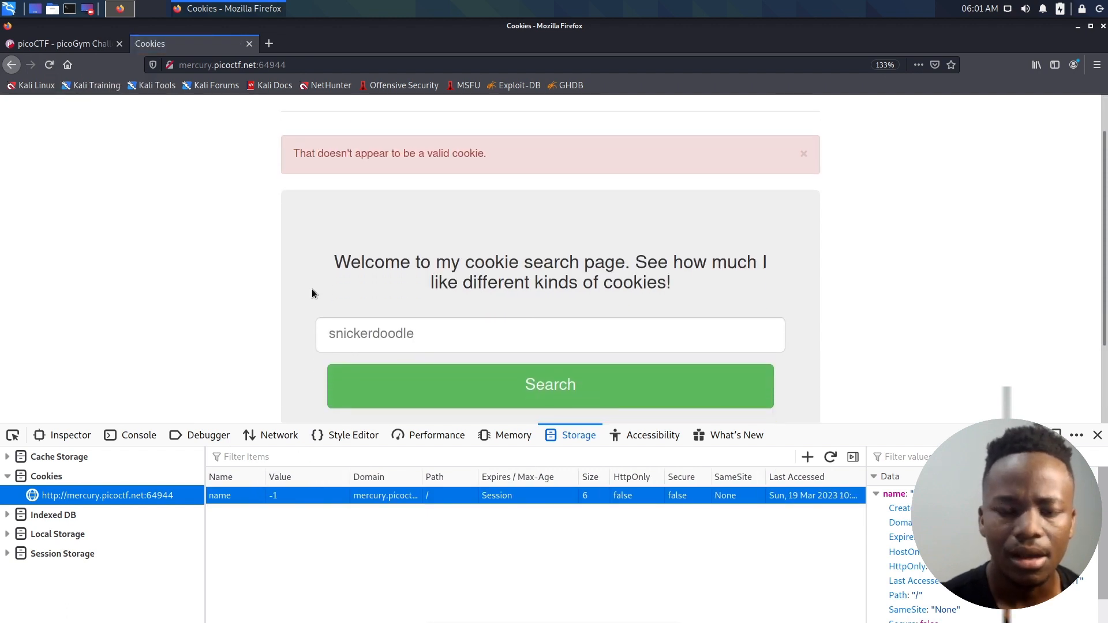
{"action": "scroll", "coordinate": [327, 223], "scroll_direction": "up", "scroll_amount": 1}
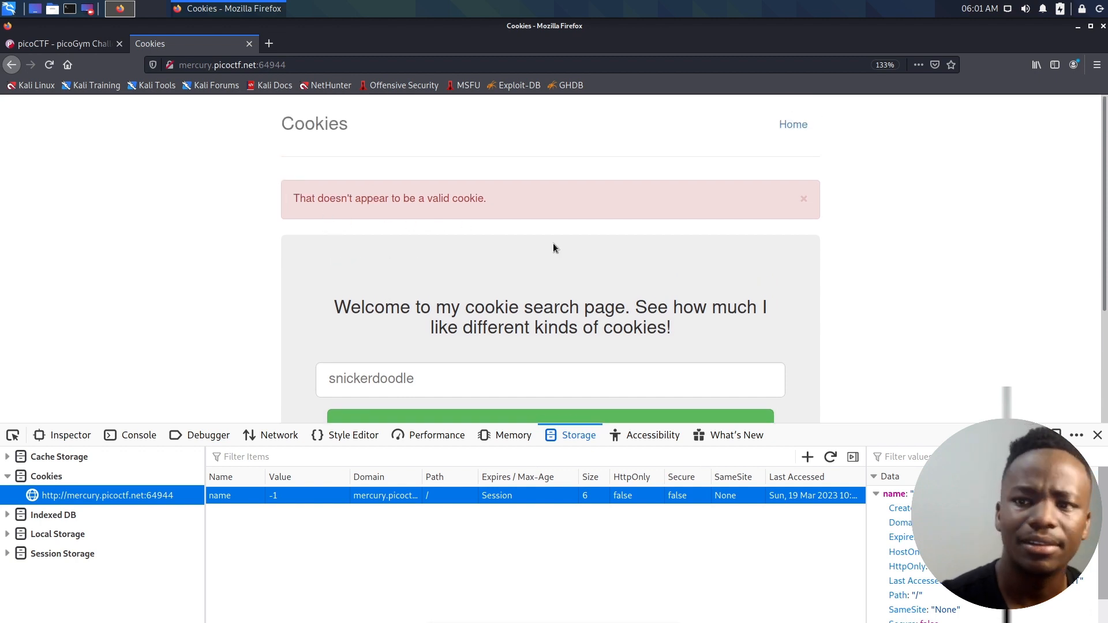
{"action": "left_click", "coordinate": [797, 136]}
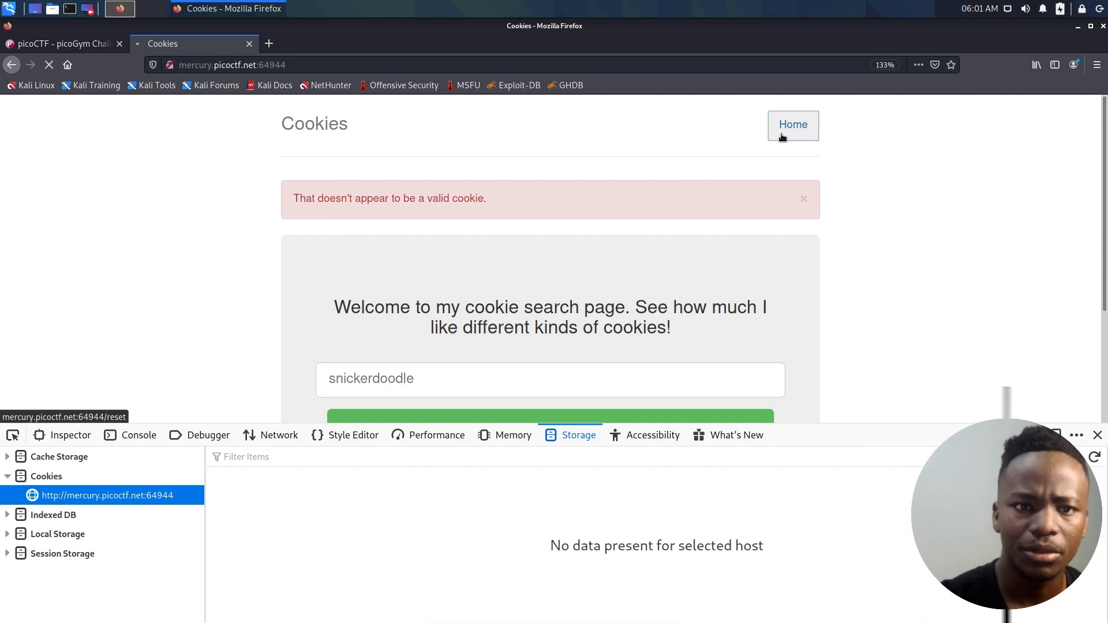
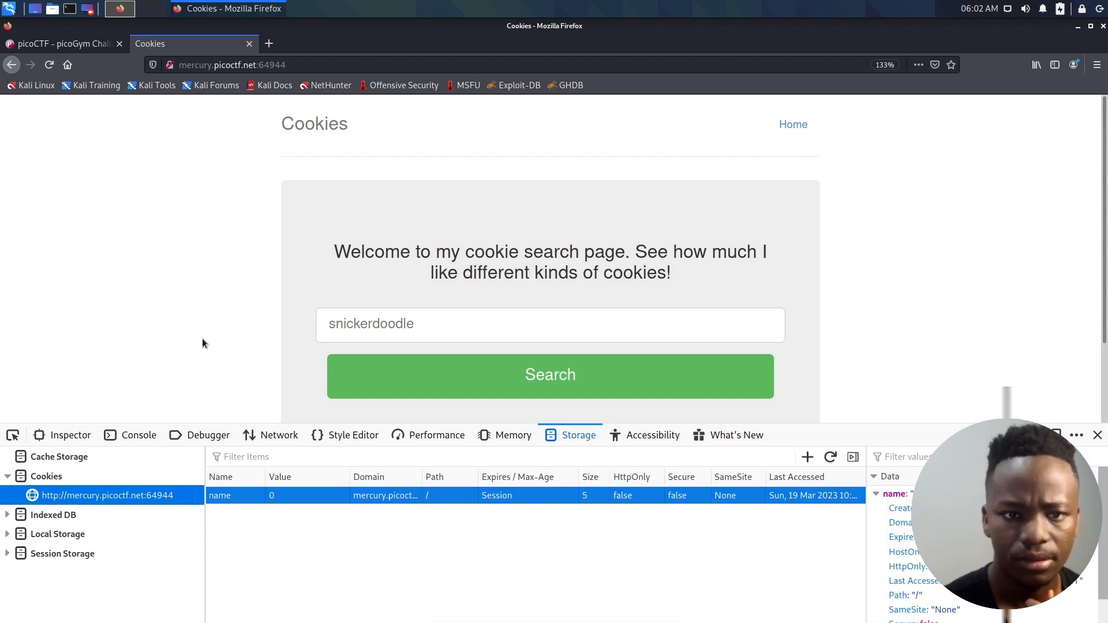
- Reload the cookie search home page so the site processes the stored name cookie again
{"action": "left_click", "coordinate": [50, 65]}
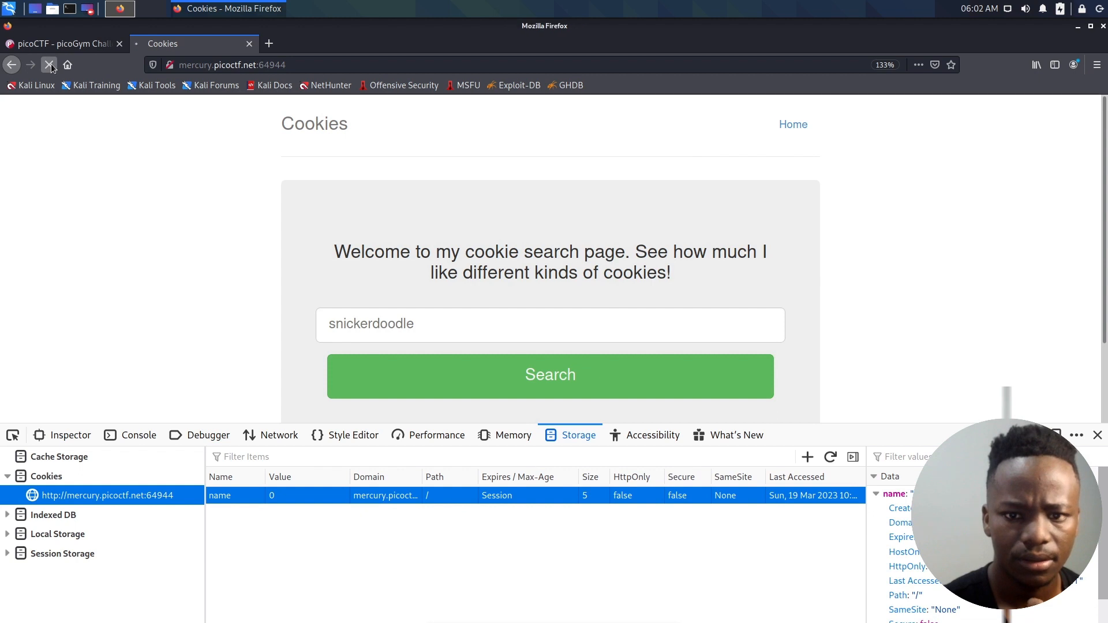
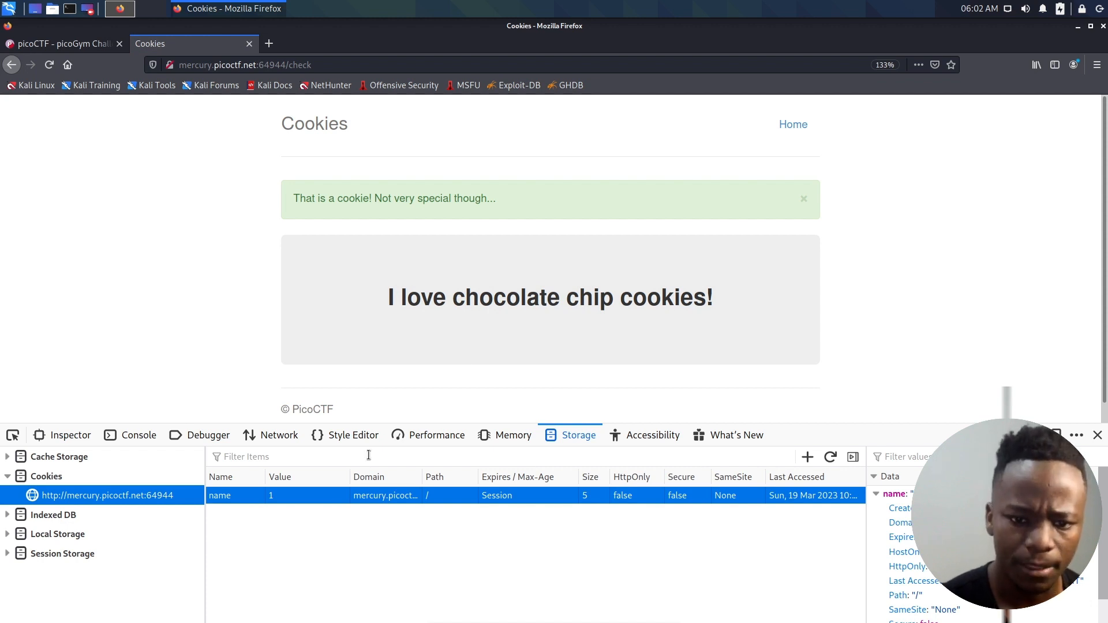
- Open the value of the site's name cookie for editing
{"action": "double_click", "coordinate": [290, 494]}
{"action": "left_click", "coordinate": [291, 495]}
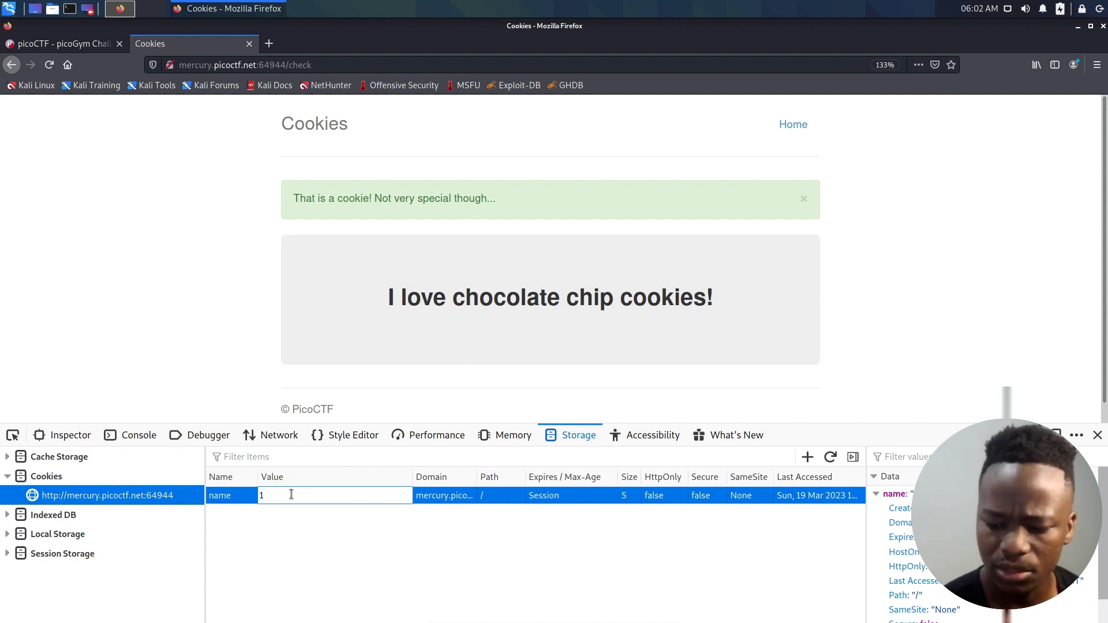
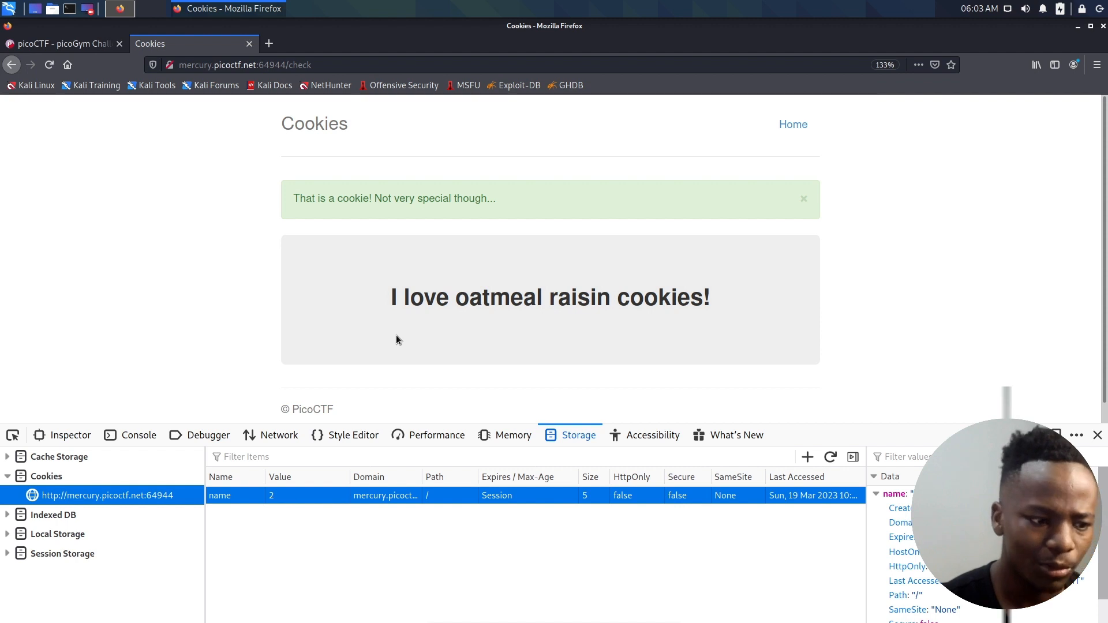
{"action": "left_click_drag", "start_coordinate": [384, 310], "coordinate": [544, 306]}
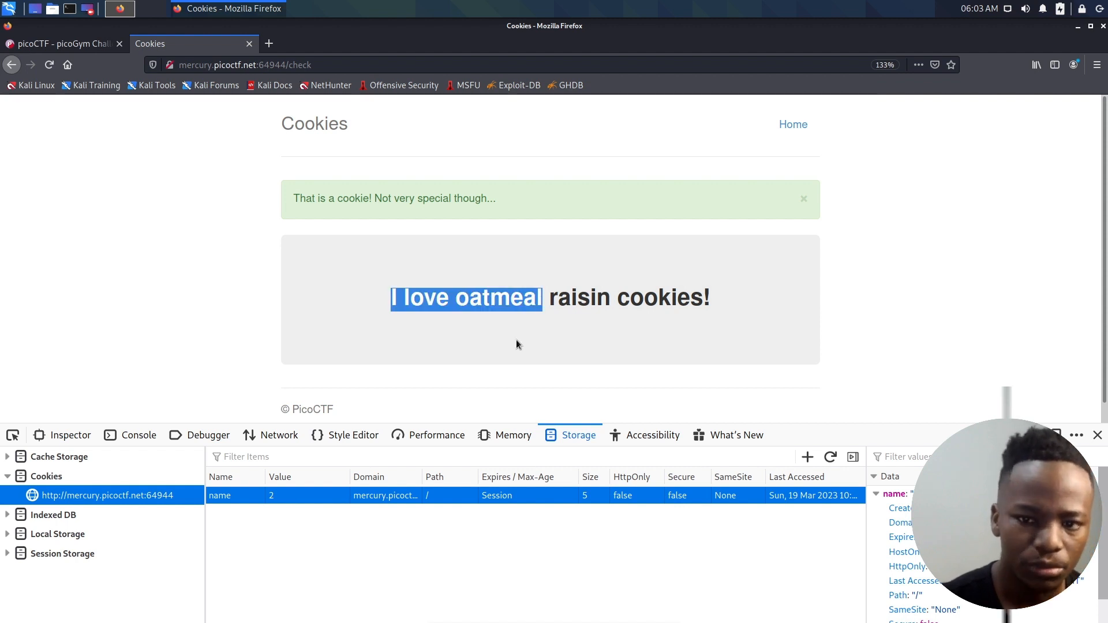
{"action": "left_click", "coordinate": [516, 339]}
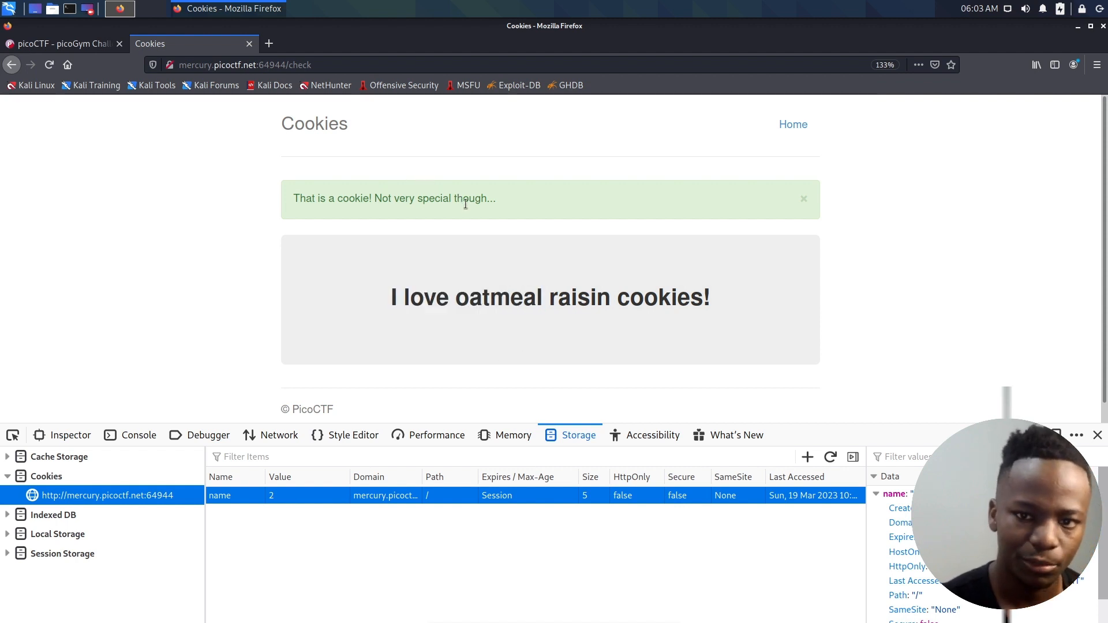
{"action": "left_click_drag", "start_coordinate": [500, 199], "coordinate": [297, 198]}
{"action": "left_click", "coordinate": [354, 296]}
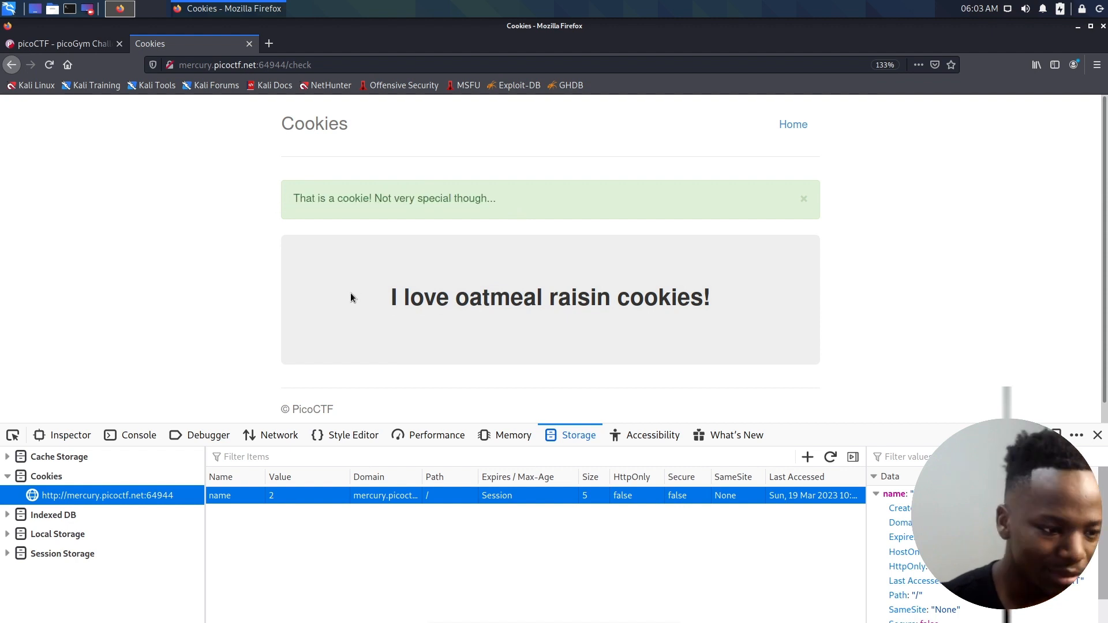
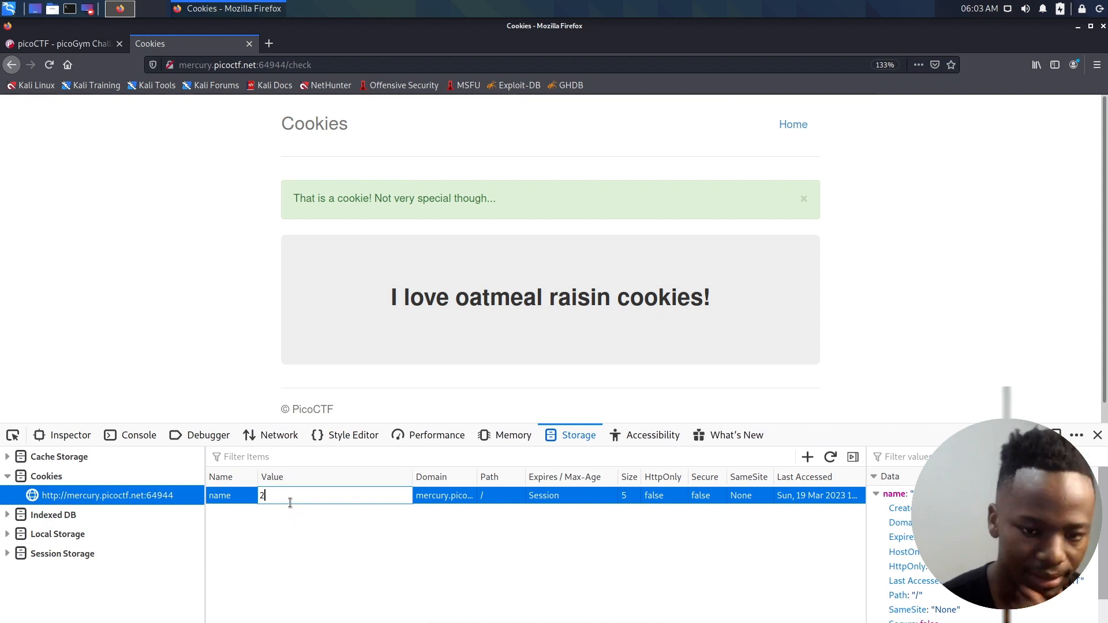
- Set the value of the site's name cookie to 2
{"action": "key", "text": "Return"}
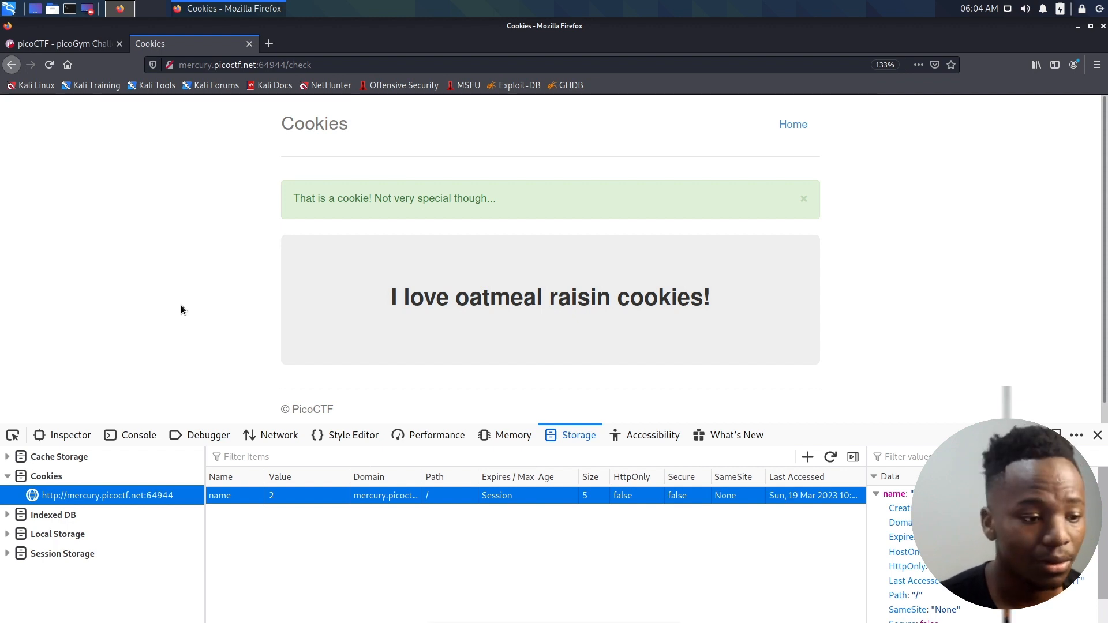
{"action": "left_click", "coordinate": [1076, 29]}
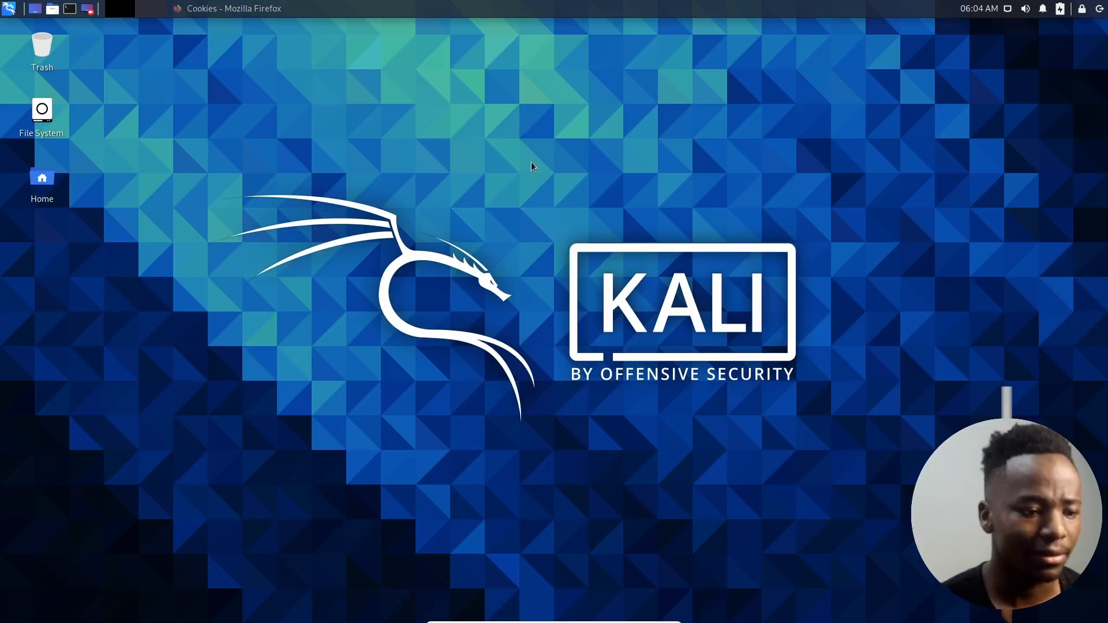
{"action": "left_click", "coordinate": [205, 15]}
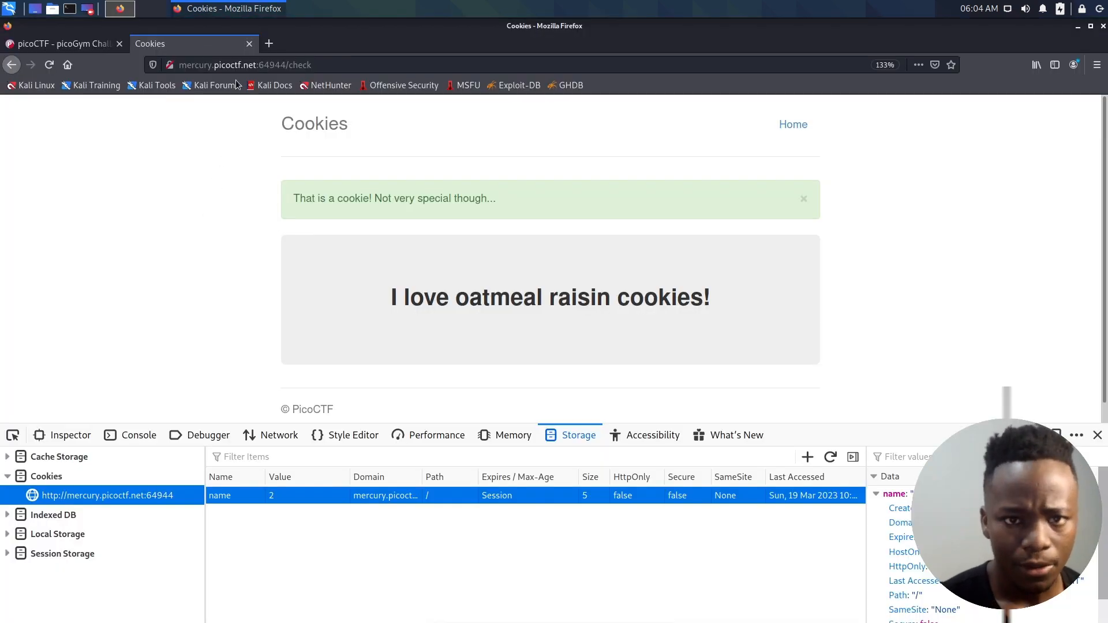
- Search Google for burpsuit in a new tab, read the answer on what Burp Suite is for, and close the tab
{"action": "left_click", "coordinate": [268, 48]}
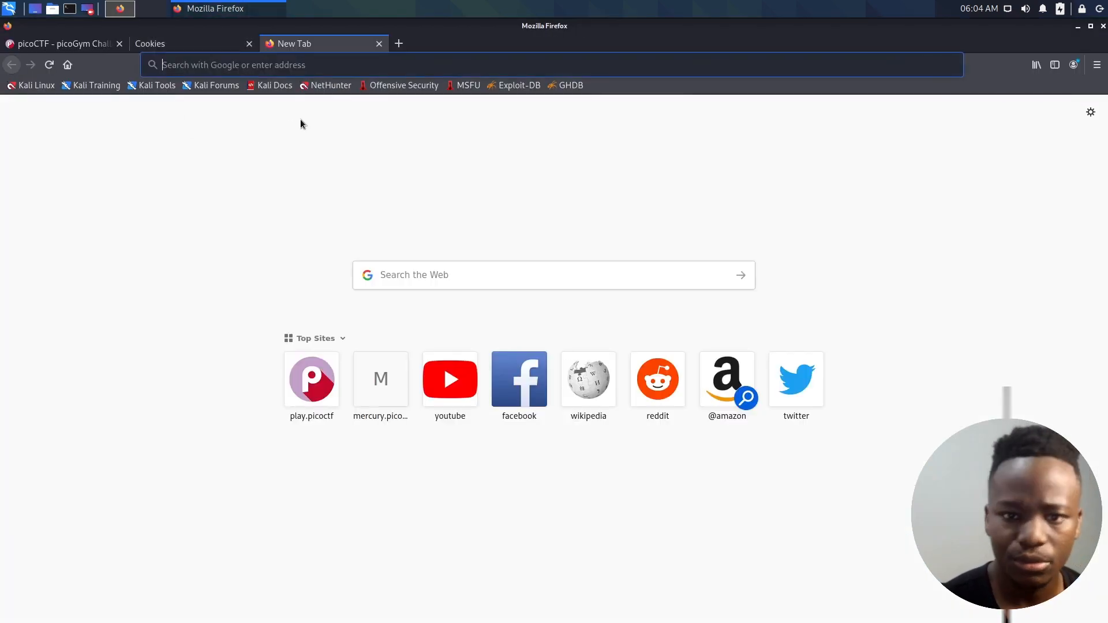
{"action": "type", "text": "burp"}
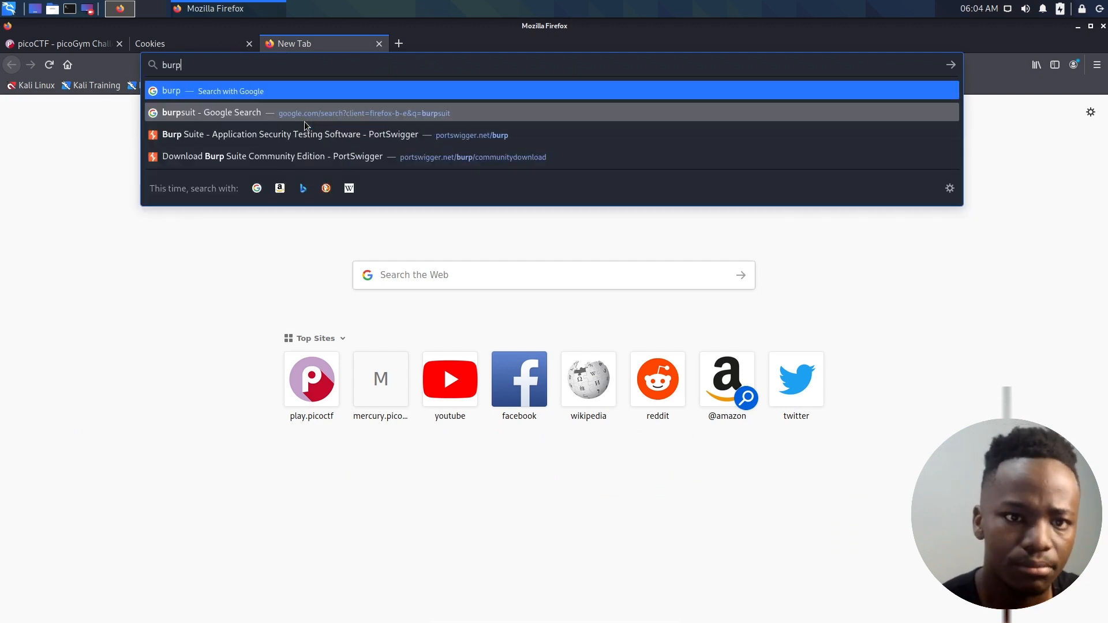
{"action": "key", "text": "Down"}
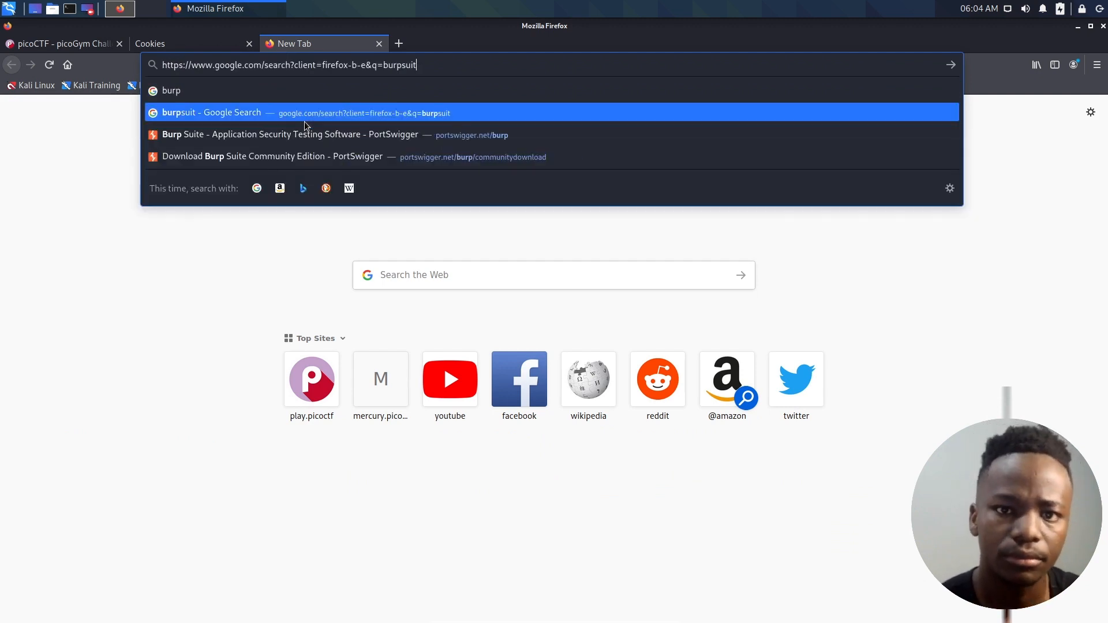
{"action": "key", "text": "Return"}
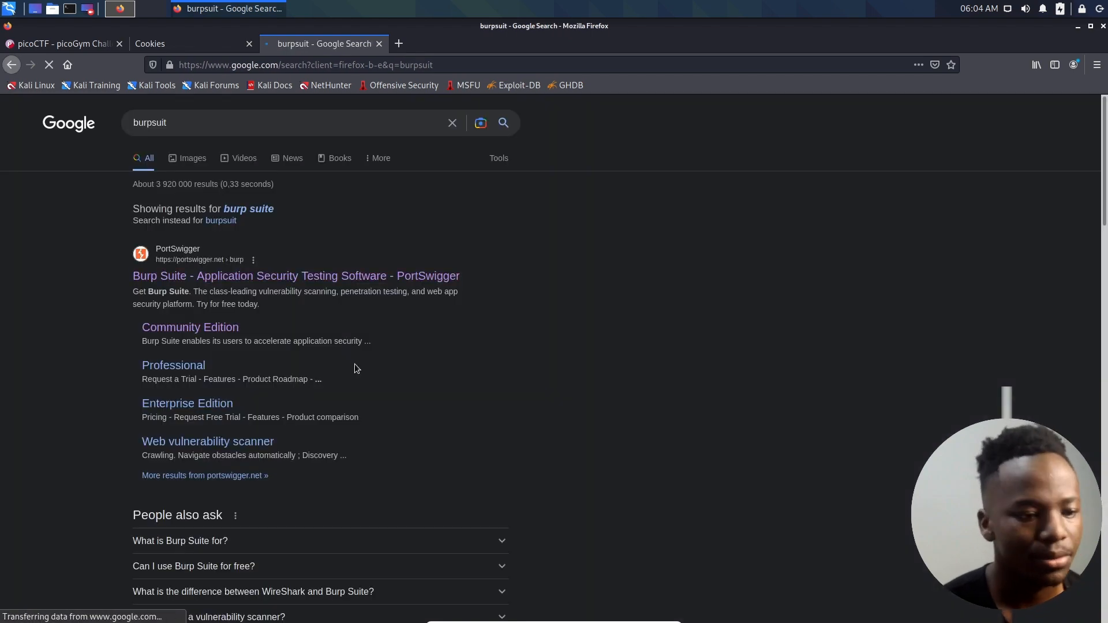
{"action": "scroll", "coordinate": [355, 364], "scroll_direction": "down", "scroll_amount": 4}
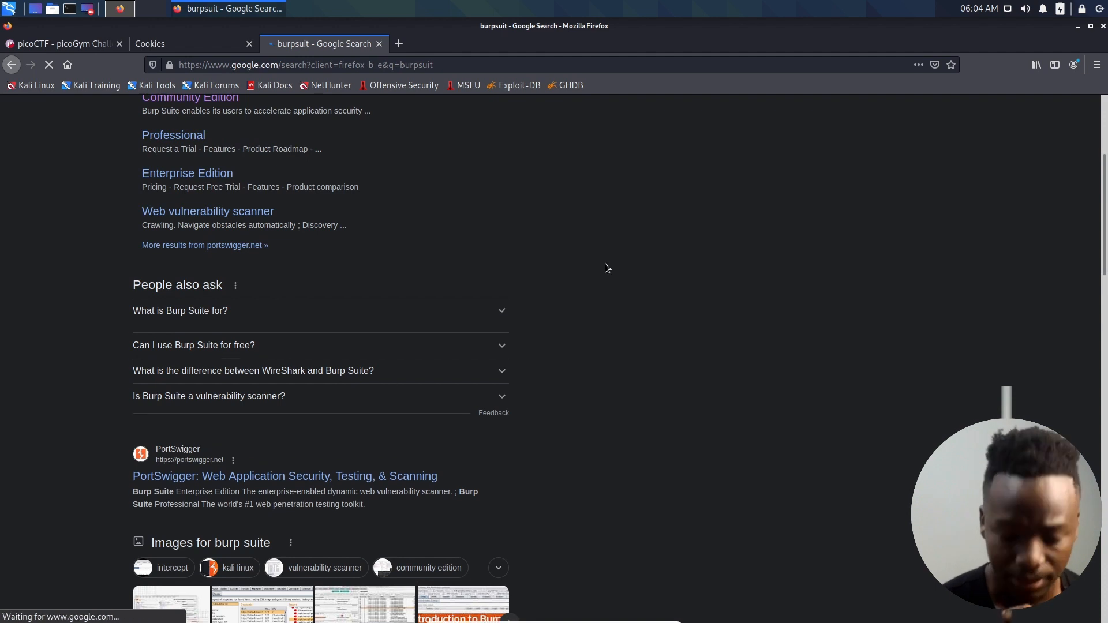
{"action": "left_click", "coordinate": [321, 319]}
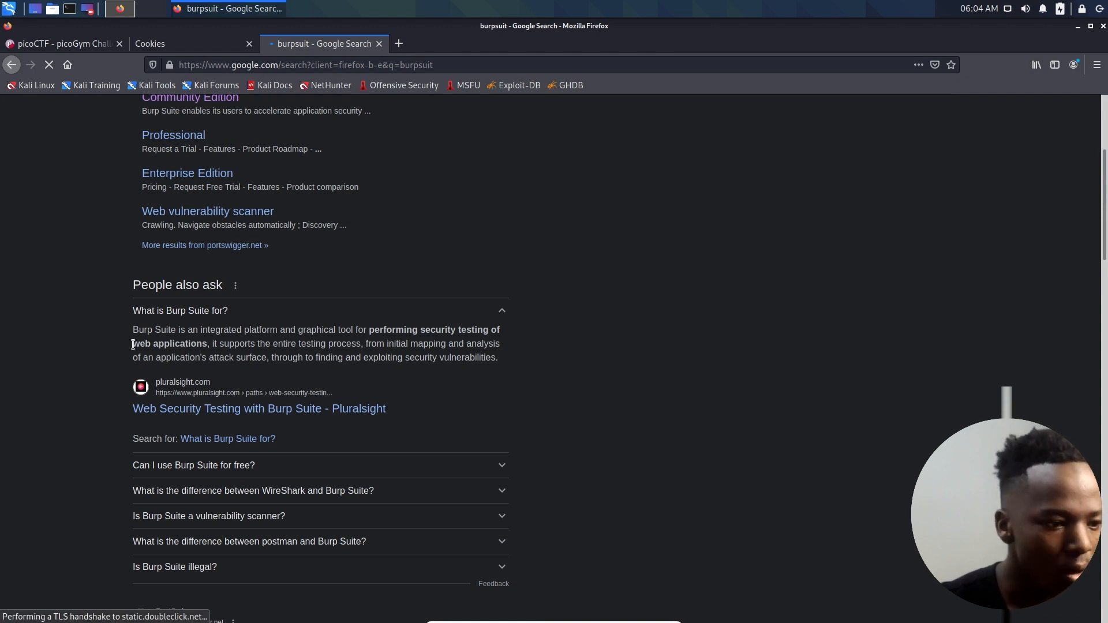
{"action": "key", "text": "ctrl+plus"}
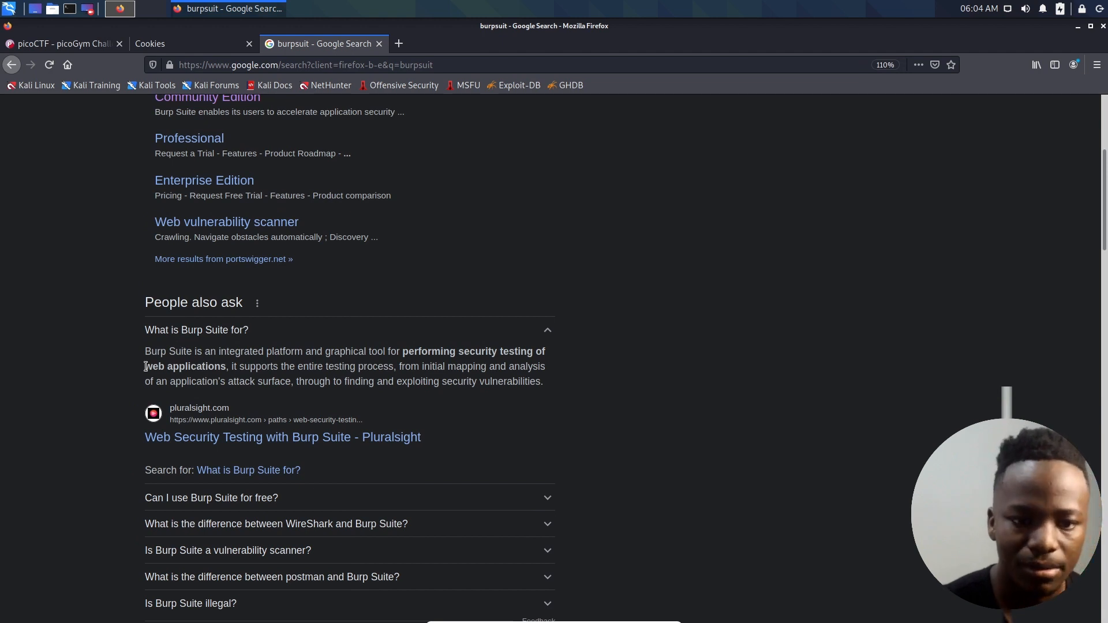
{"action": "left_click", "coordinate": [379, 44]}
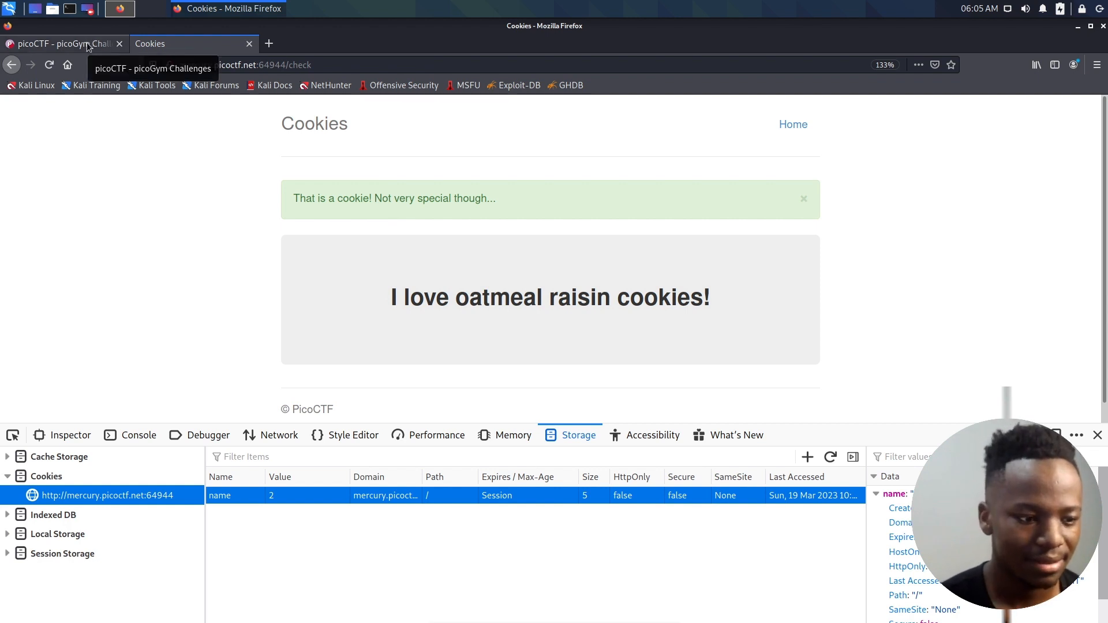
- Launch Burp Suite, dismiss the update offer, and start a temporary project with the Burp defaults
{"action": "left_click", "coordinate": [10, 13]}
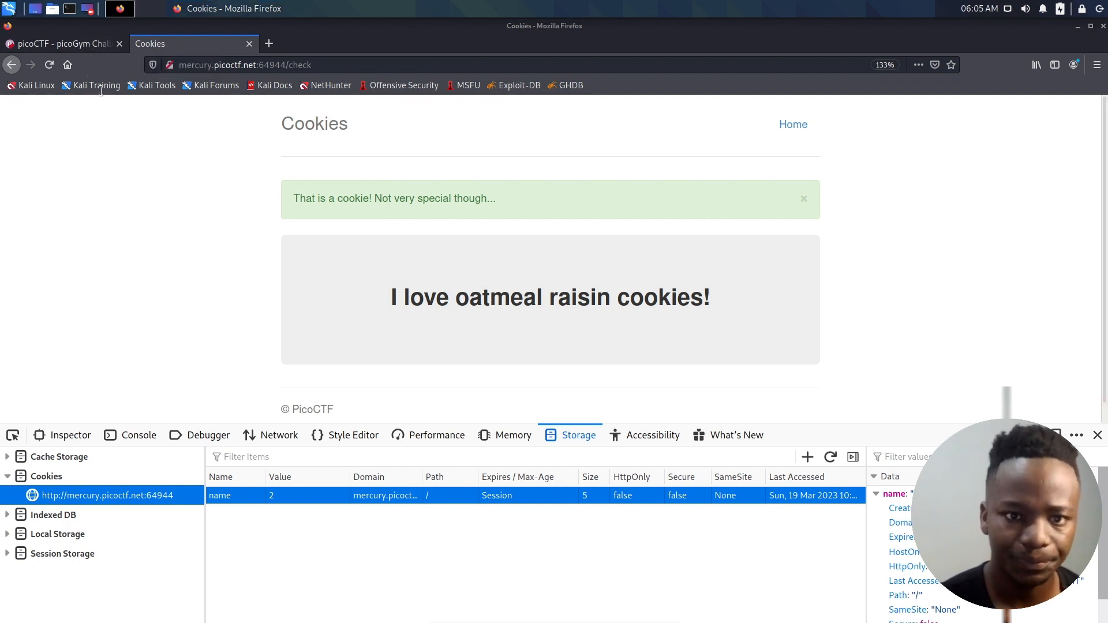
{"action": "mouse_move", "coordinate": [60, 145]}
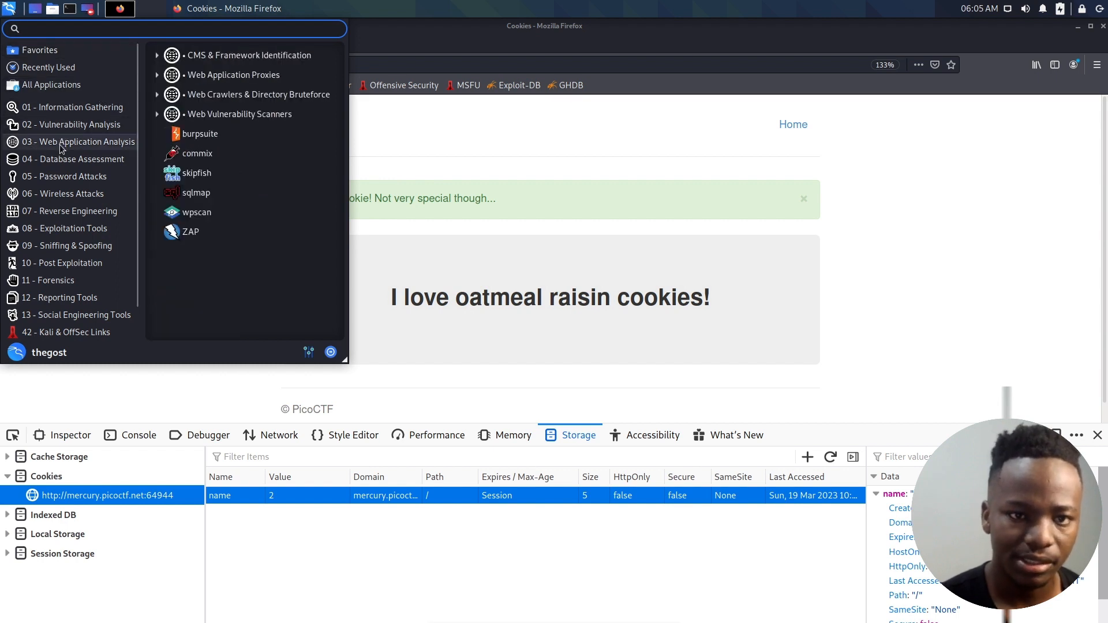
{"action": "left_click", "coordinate": [190, 135]}
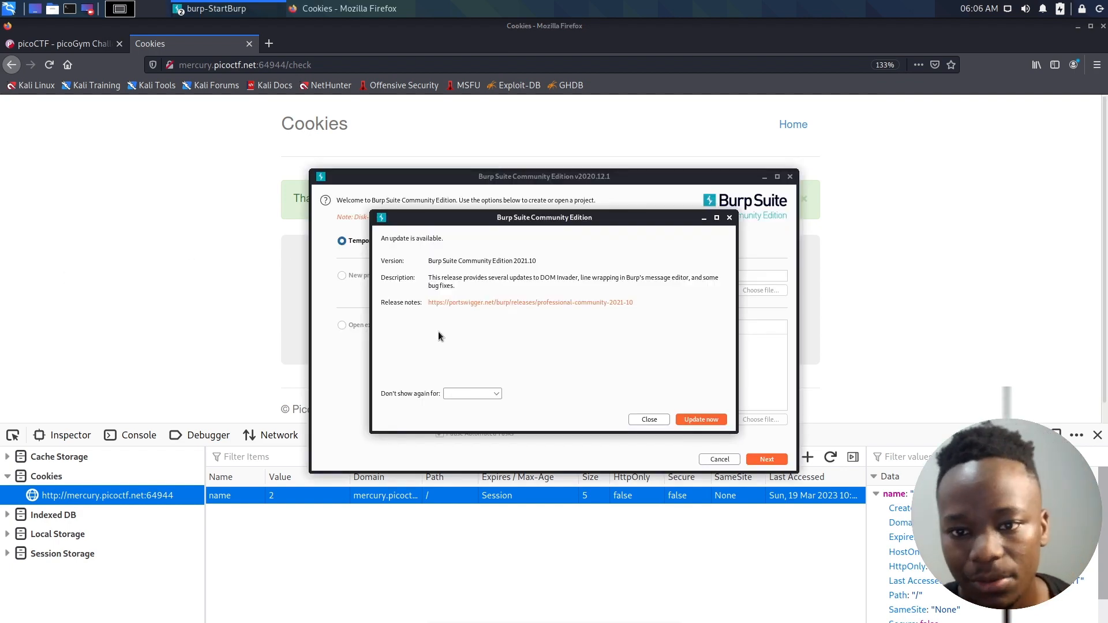
{"action": "left_click", "coordinate": [649, 420]}
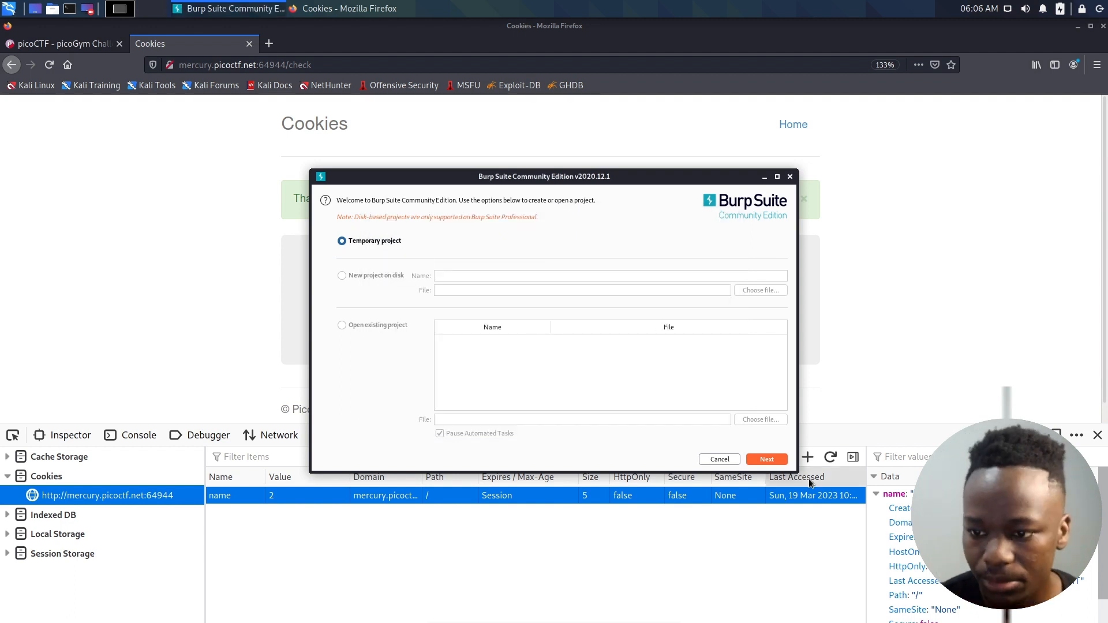
{"action": "left_click", "coordinate": [767, 459]}
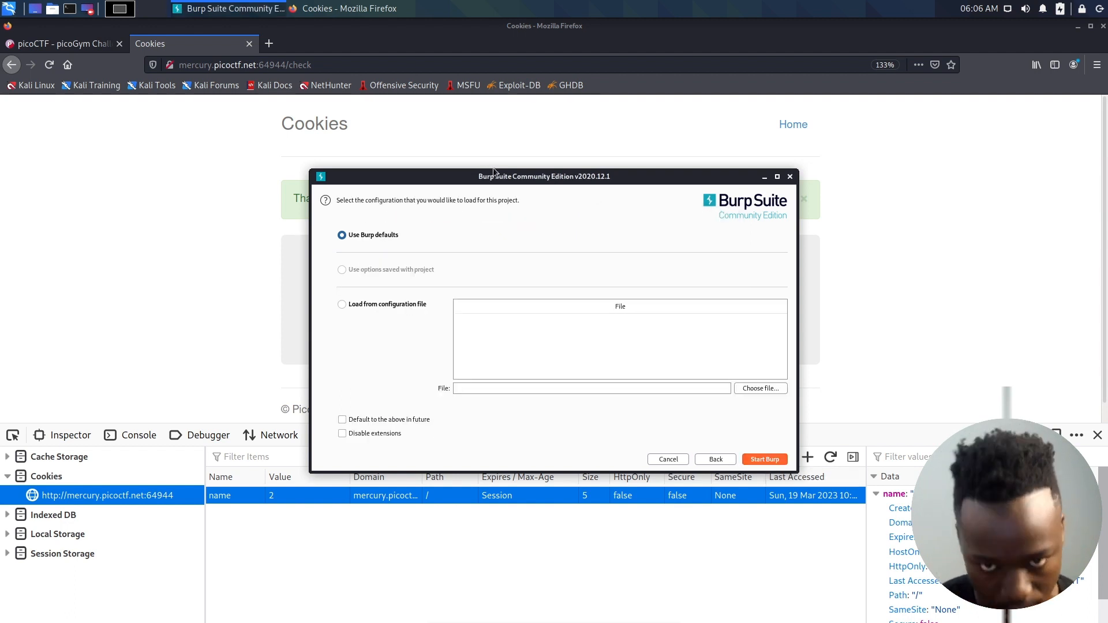
{"action": "left_click", "coordinate": [765, 460]}
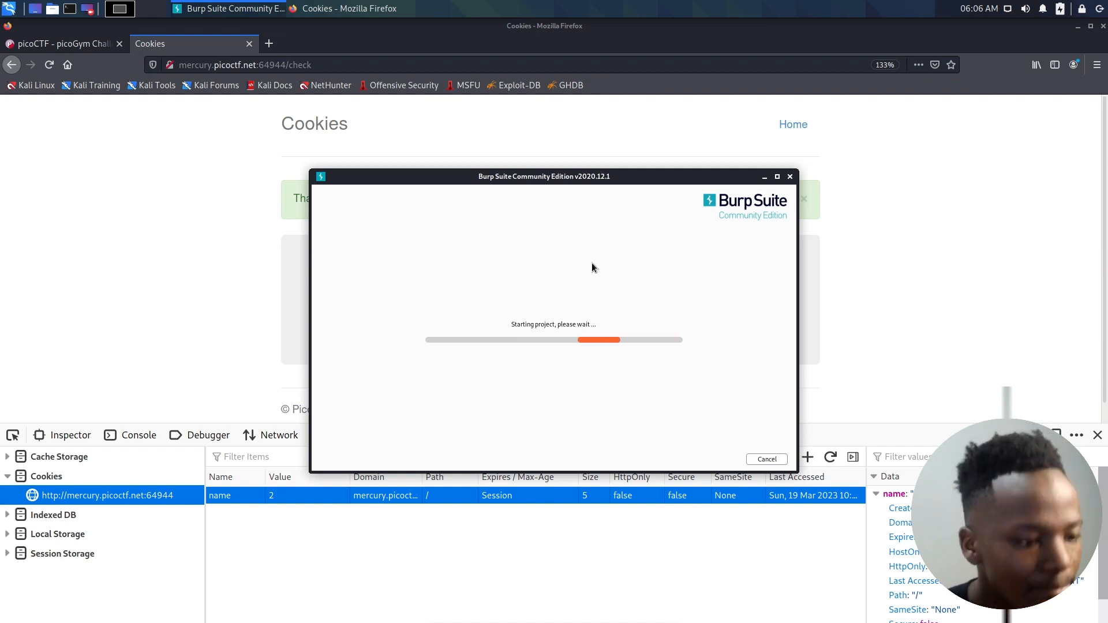
- Bring the Burp Suite project window to the front and maximize it
{"action": "left_click", "coordinate": [239, 238]}
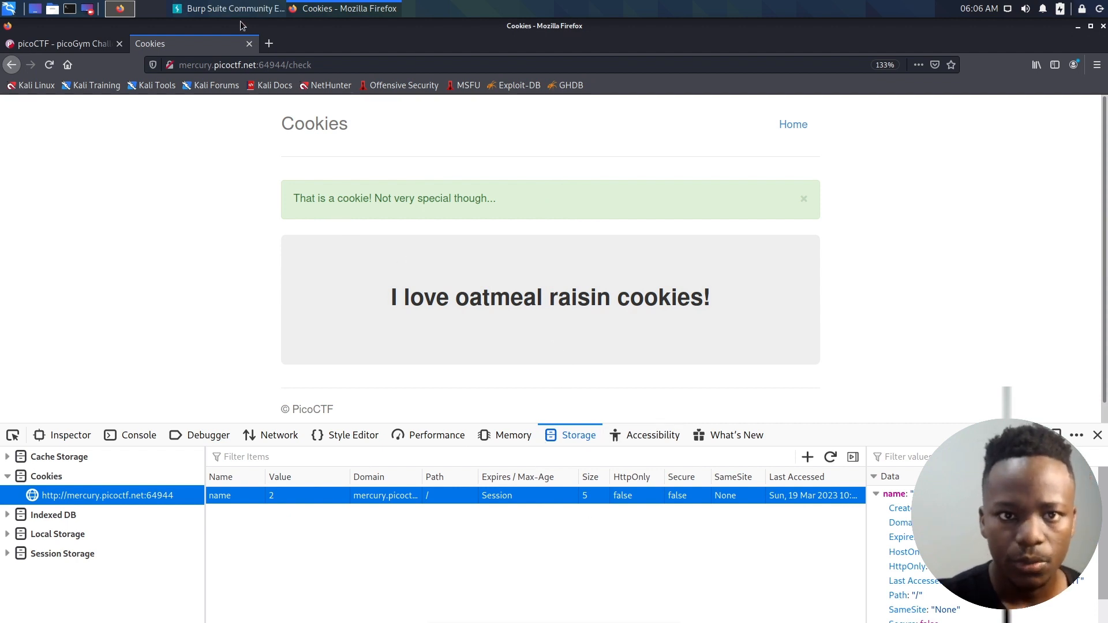
{"action": "left_click", "coordinate": [177, 8]}
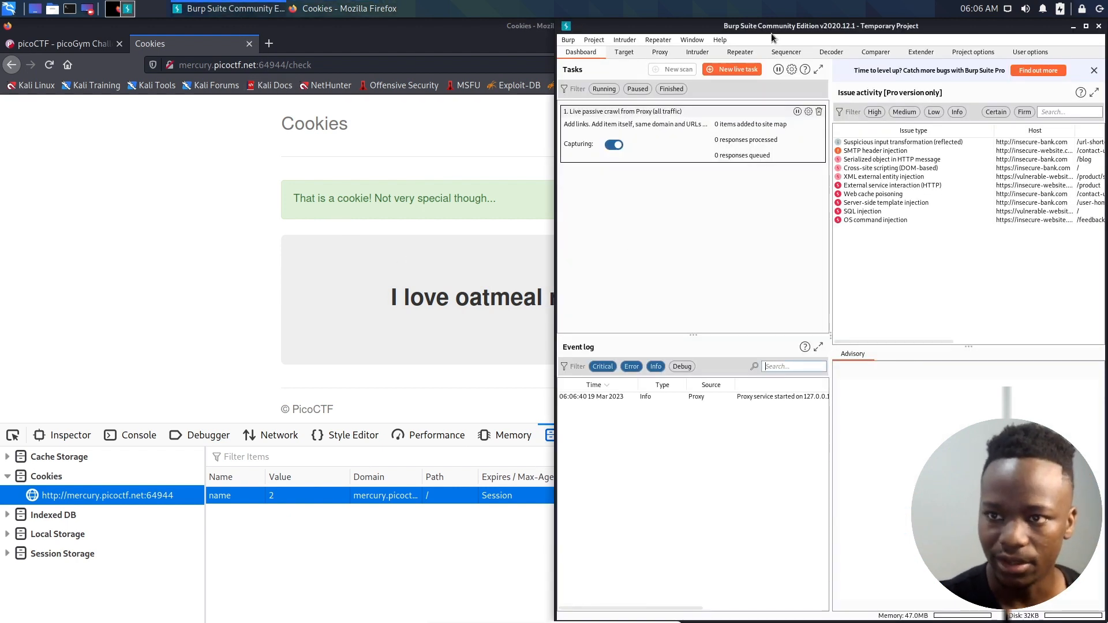
{"action": "left_click_drag", "start_coordinate": [770, 29], "coordinate": [449, 65]}
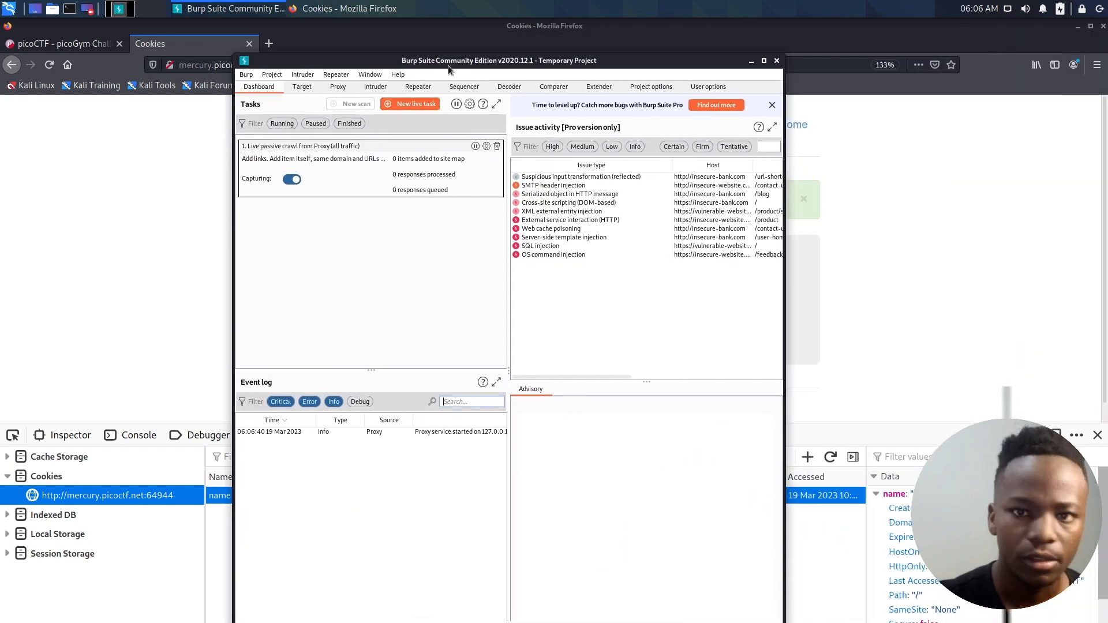
{"action": "double_click", "coordinate": [448, 65]}
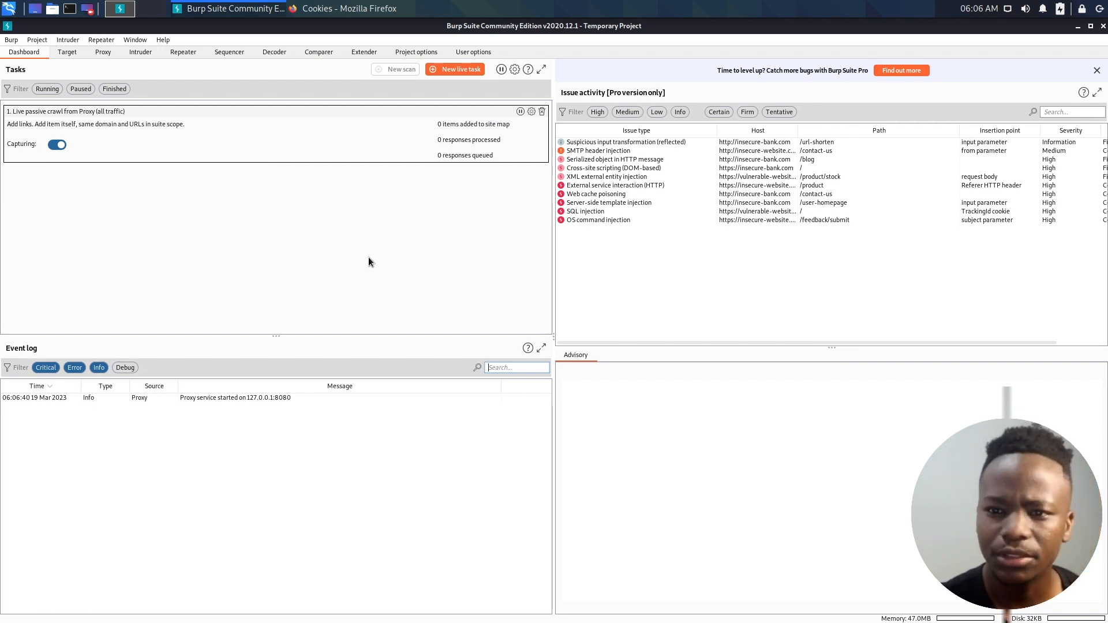
- Show Burp's proxy interception view, restore its window to a smaller size, and open the embedded Chromium browser
{"action": "left_click", "coordinate": [102, 53]}
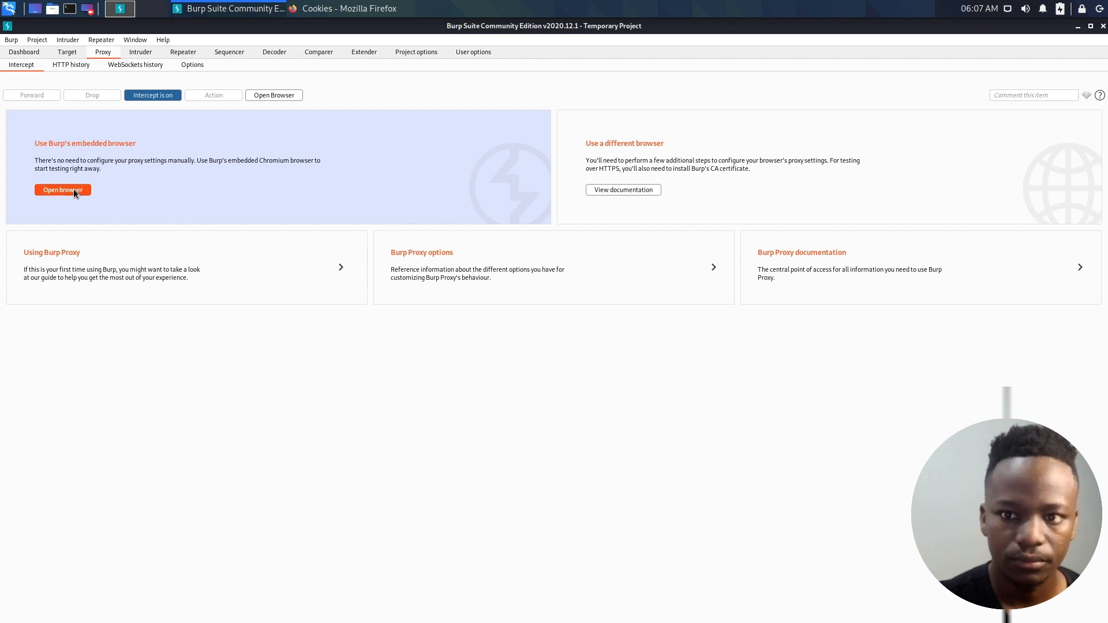
{"action": "double_click", "coordinate": [462, 26]}
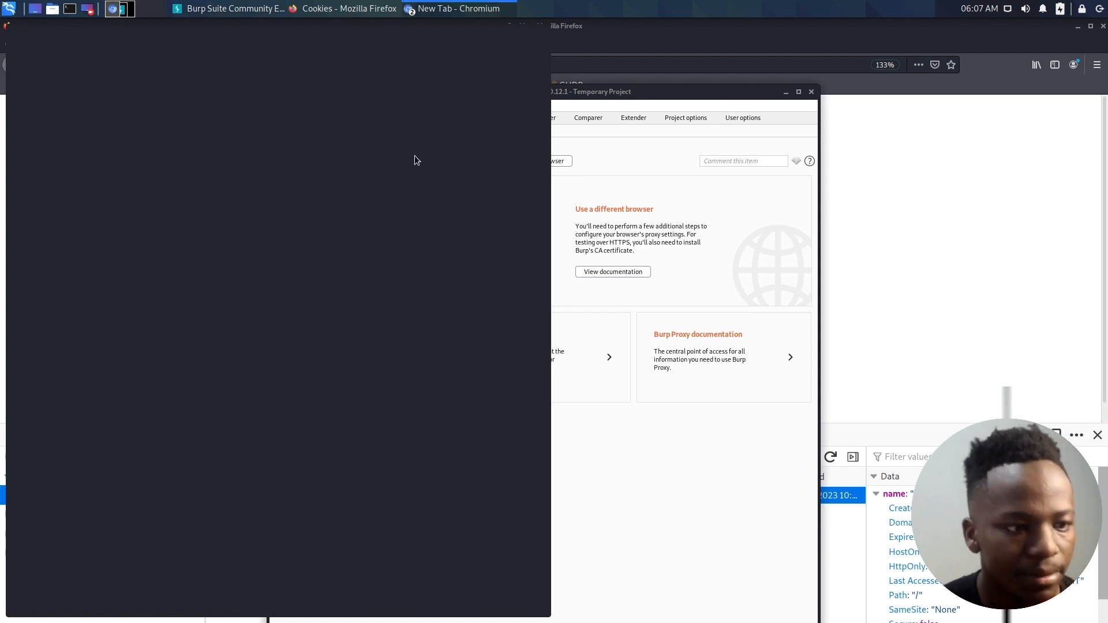
{"action": "left_click", "coordinate": [552, 133]}
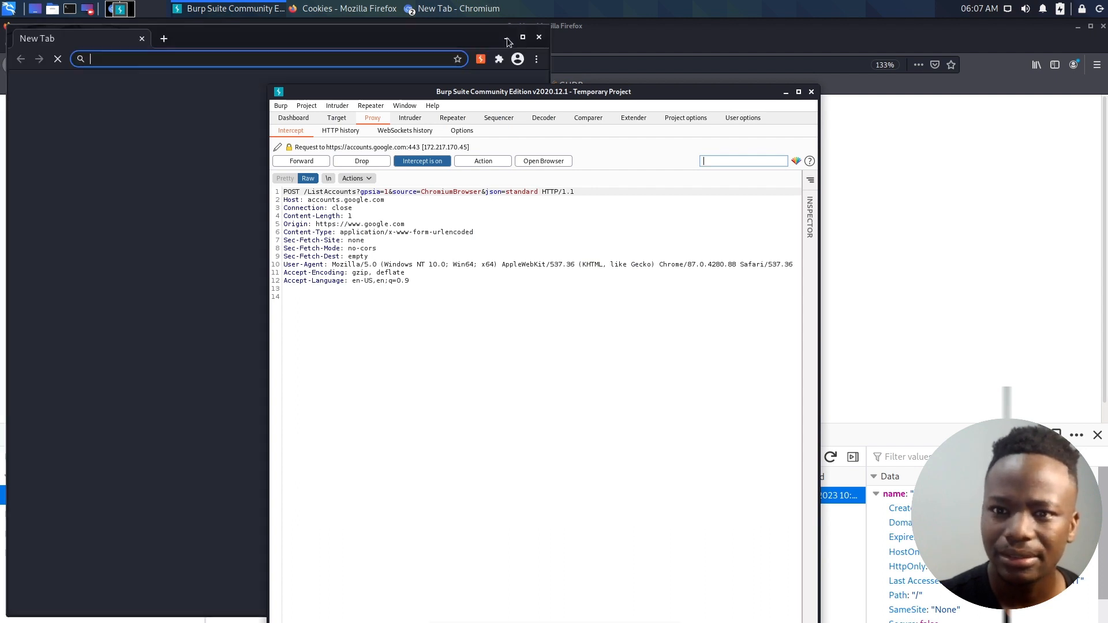
{"action": "left_click", "coordinate": [456, 40]}
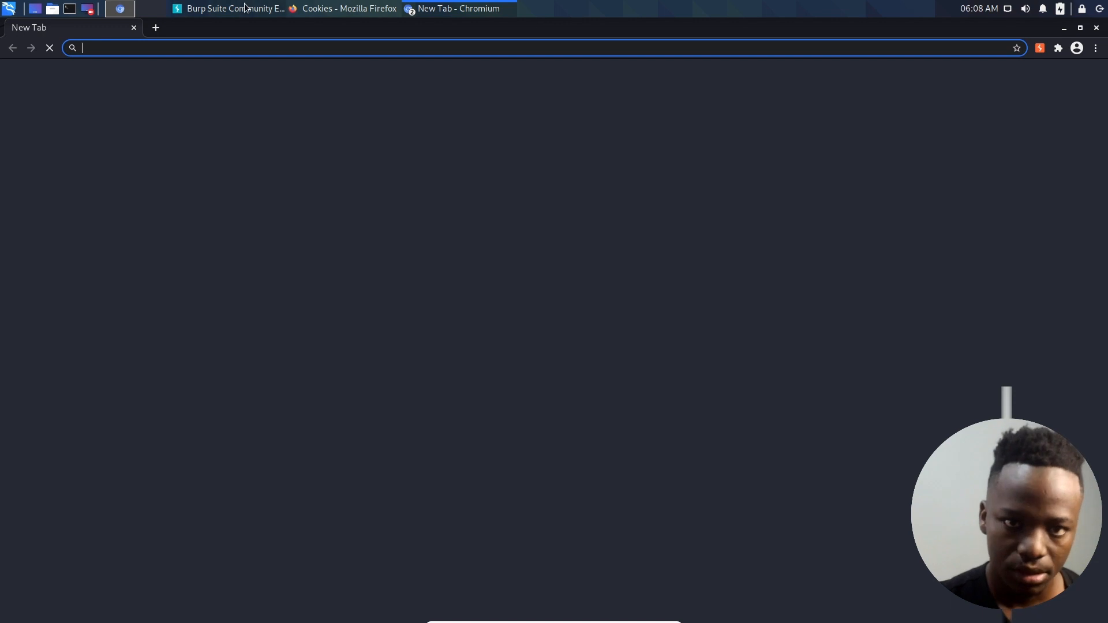
- Copy the address mercury.picoctf.net:64944 from the Cookies page in Firefox and close the extra maximized Chromium window
{"action": "left_click", "coordinate": [349, 8]}
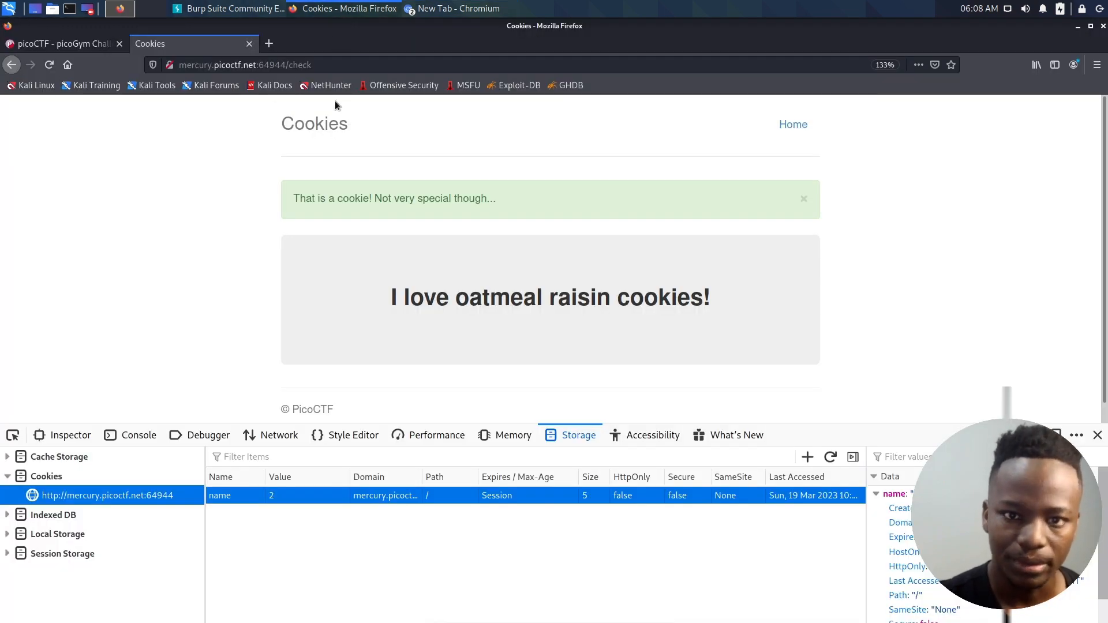
{"action": "left_click_drag", "start_coordinate": [286, 65], "coordinate": [173, 63]}
{"action": "key", "text": "ctrl+c"}
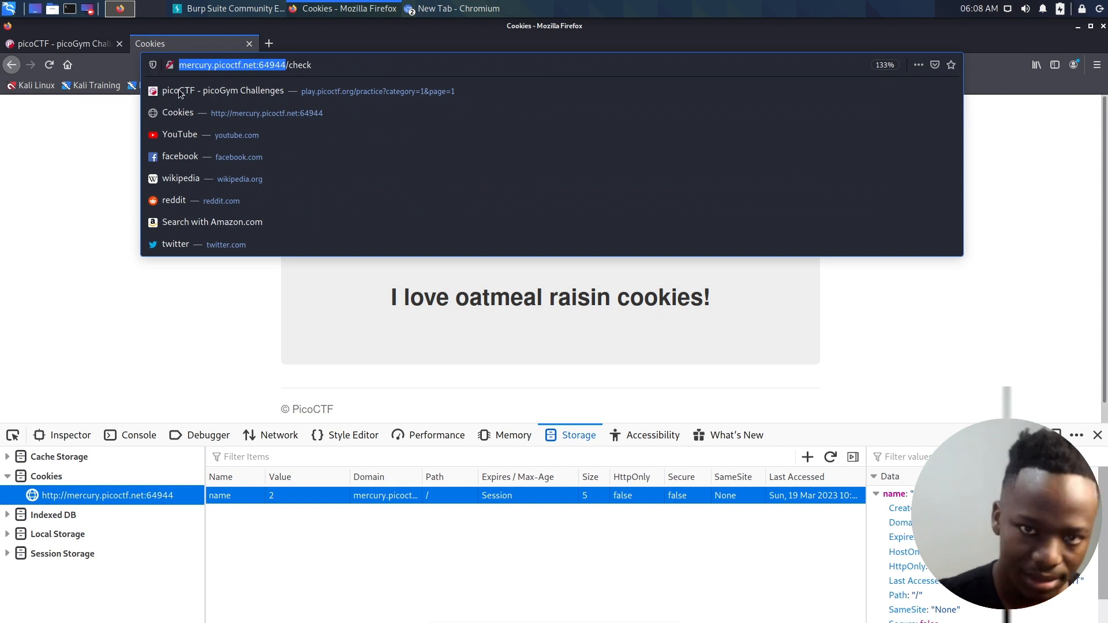
{"action": "left_click", "coordinate": [434, 16]}
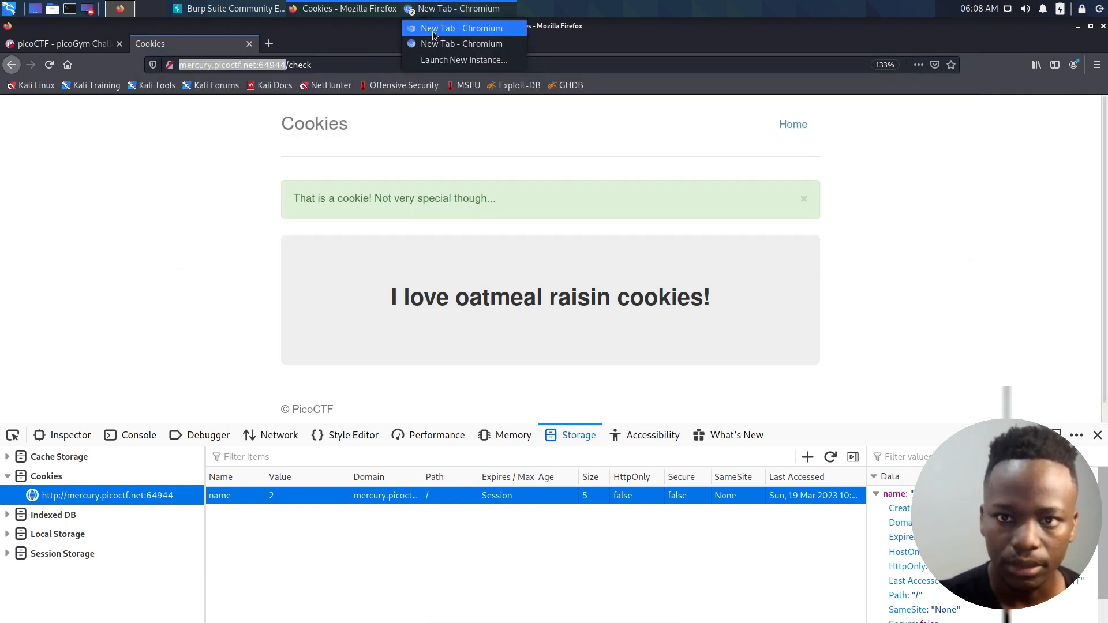
{"action": "left_click", "coordinate": [456, 41]}
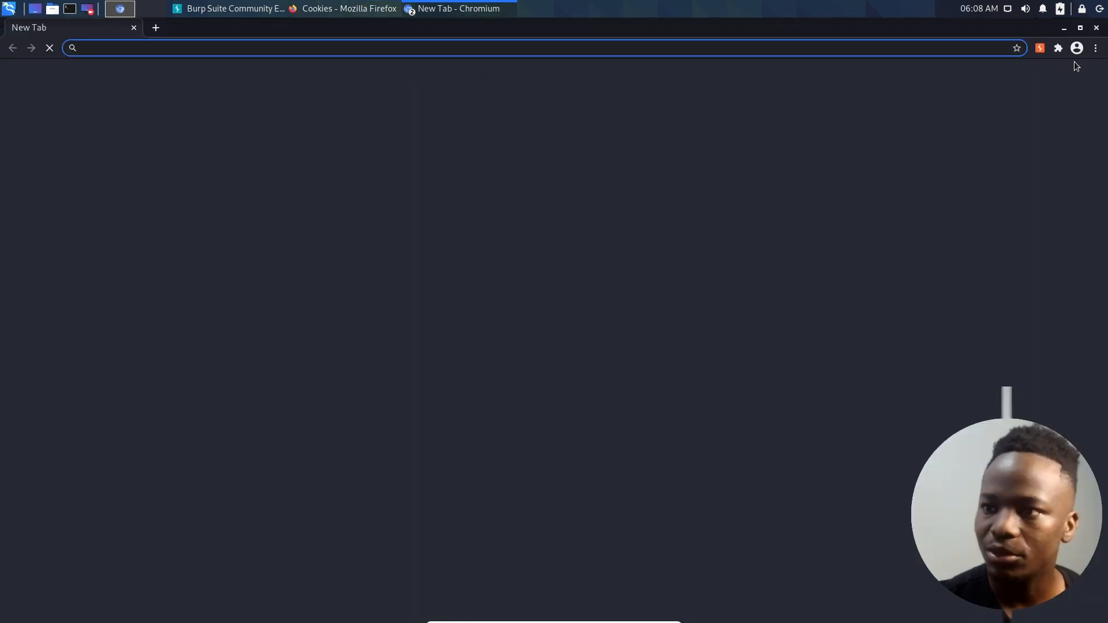
{"action": "left_click", "coordinate": [1096, 28]}
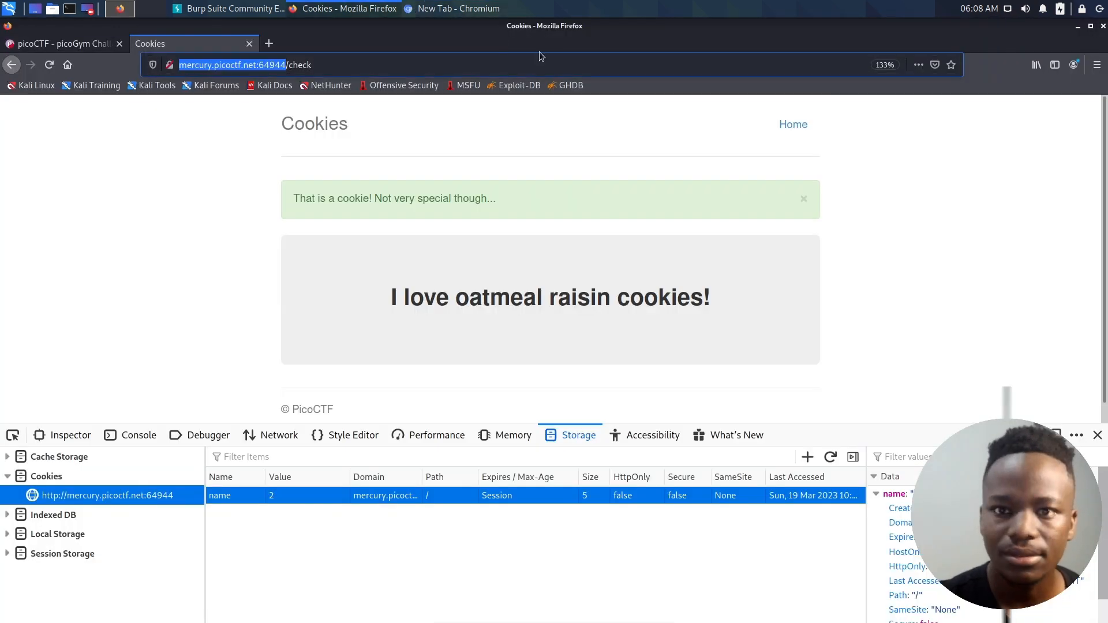
{"action": "left_click", "coordinate": [456, 12]}
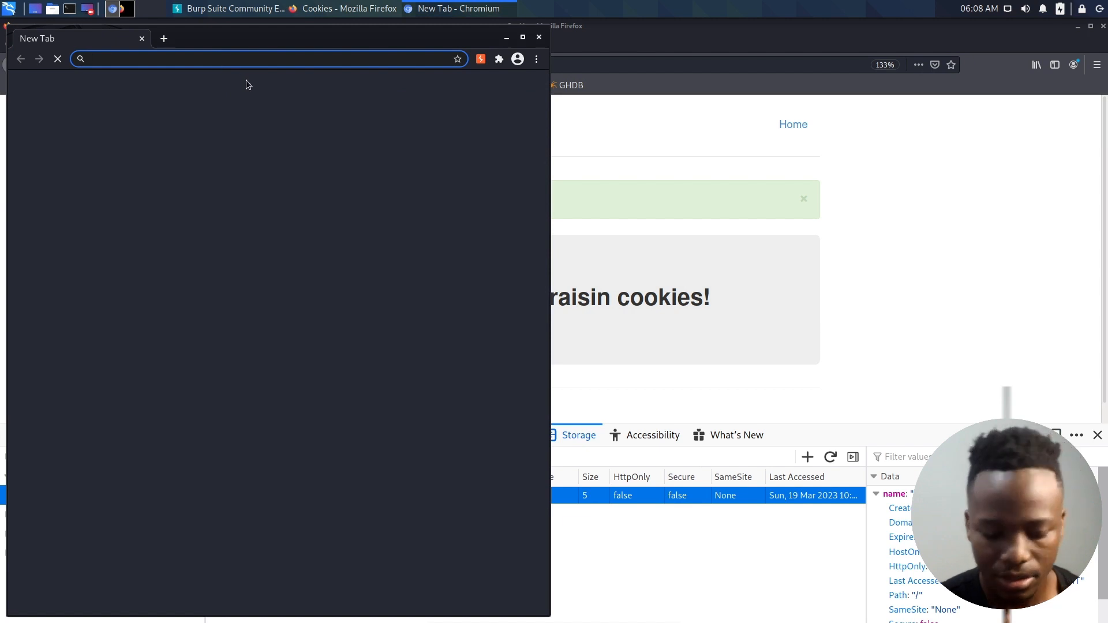
{"action": "key", "text": "ctrl+v"}
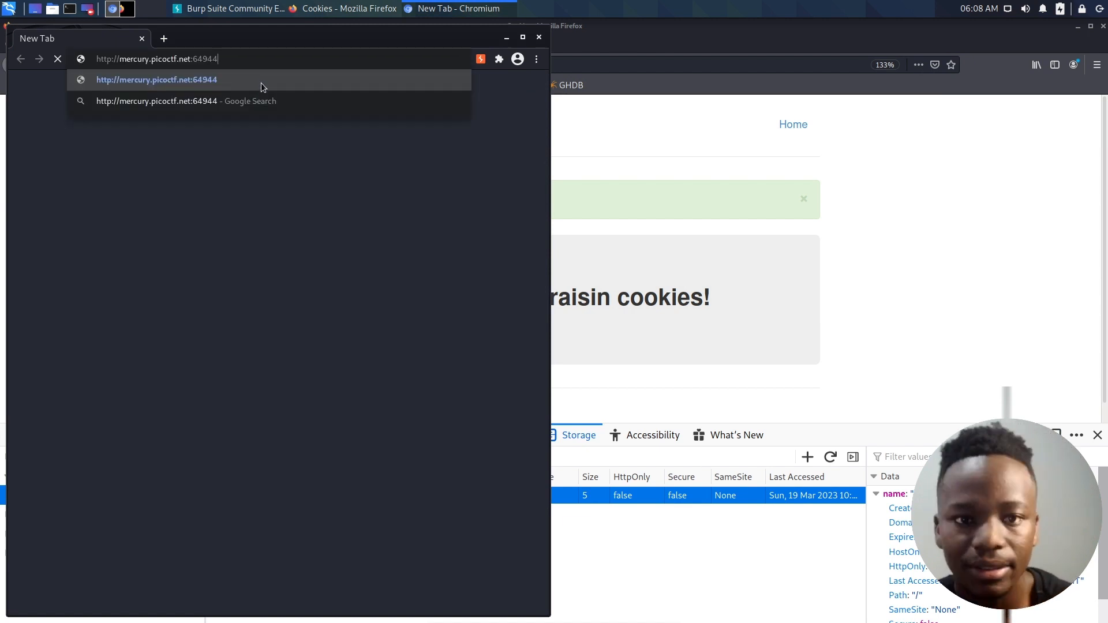
{"action": "left_click", "coordinate": [262, 85]}
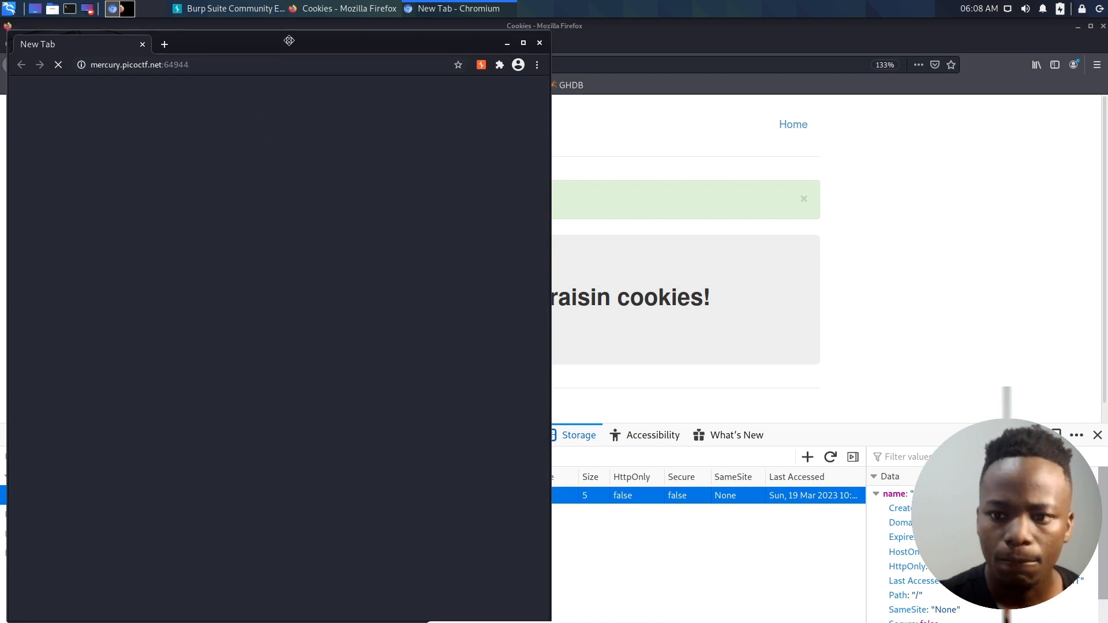
{"action": "left_click_drag", "start_coordinate": [275, 45], "coordinate": [322, 45]}
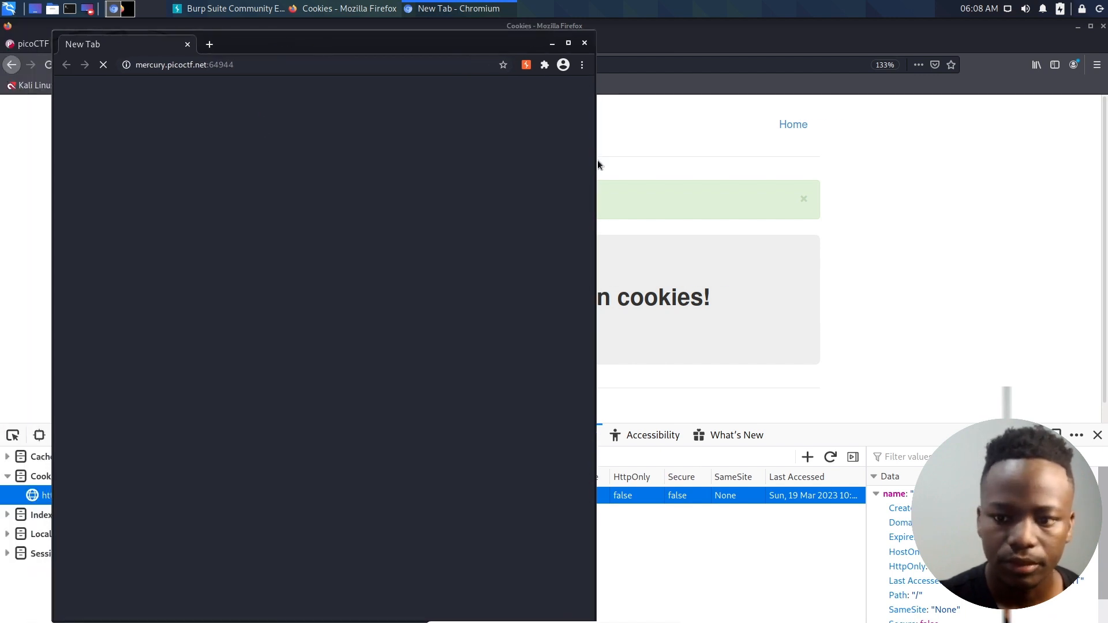
{"action": "key", "text": "super+Left"}
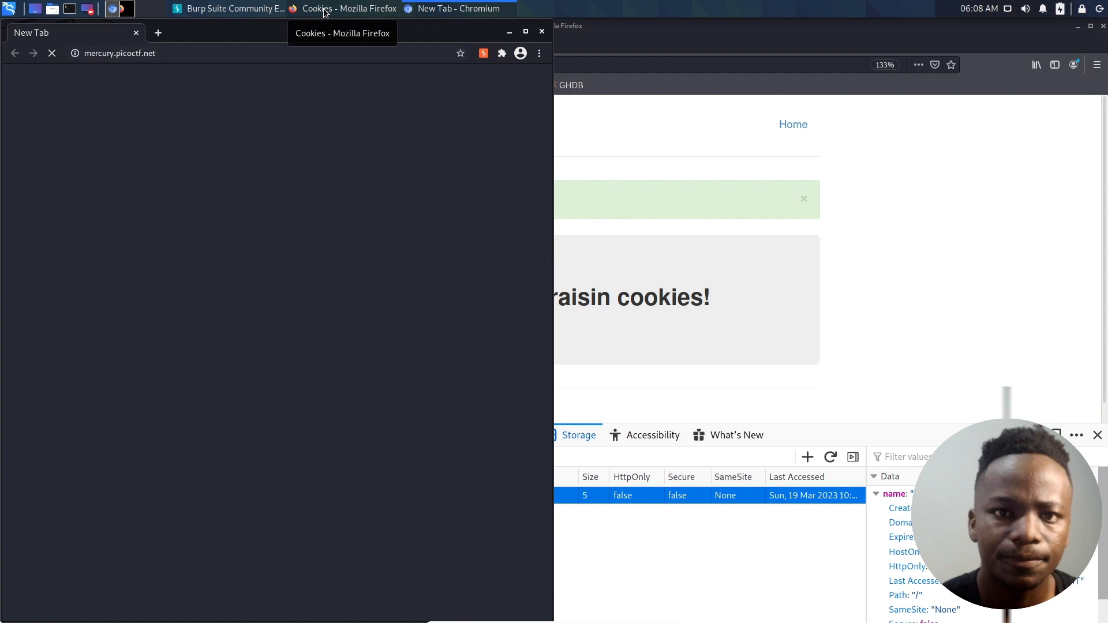
- Tile Burp Suite to the right half of the desktop, forward the accounts.google.com request, and turn interception off to load the Cookies page
{"action": "left_click", "coordinate": [263, 10]}
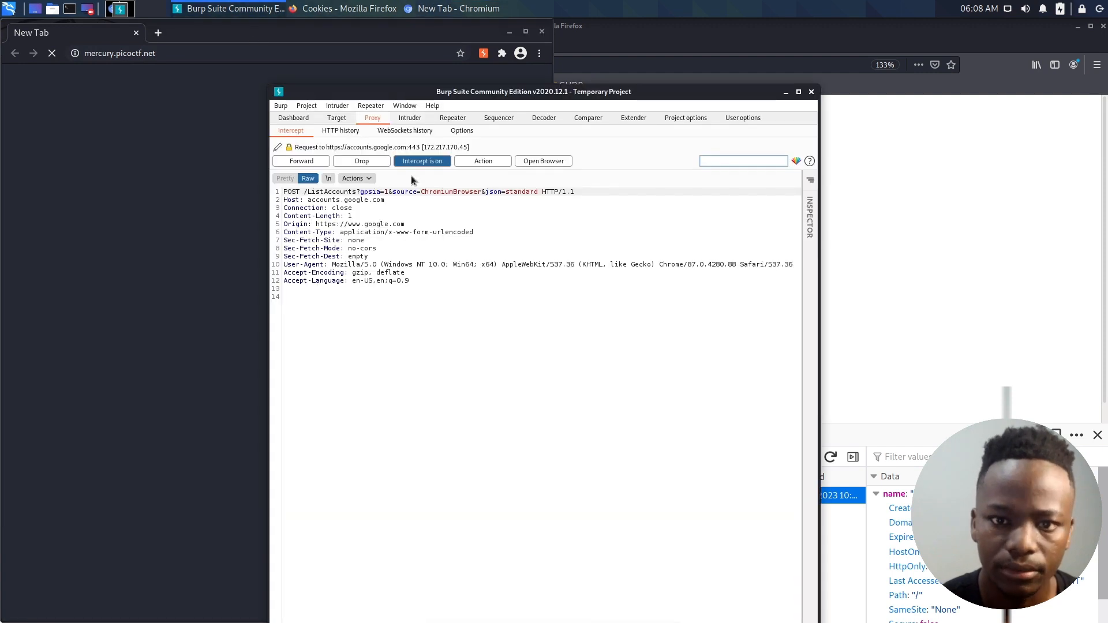
{"action": "key", "text": "super+Right"}
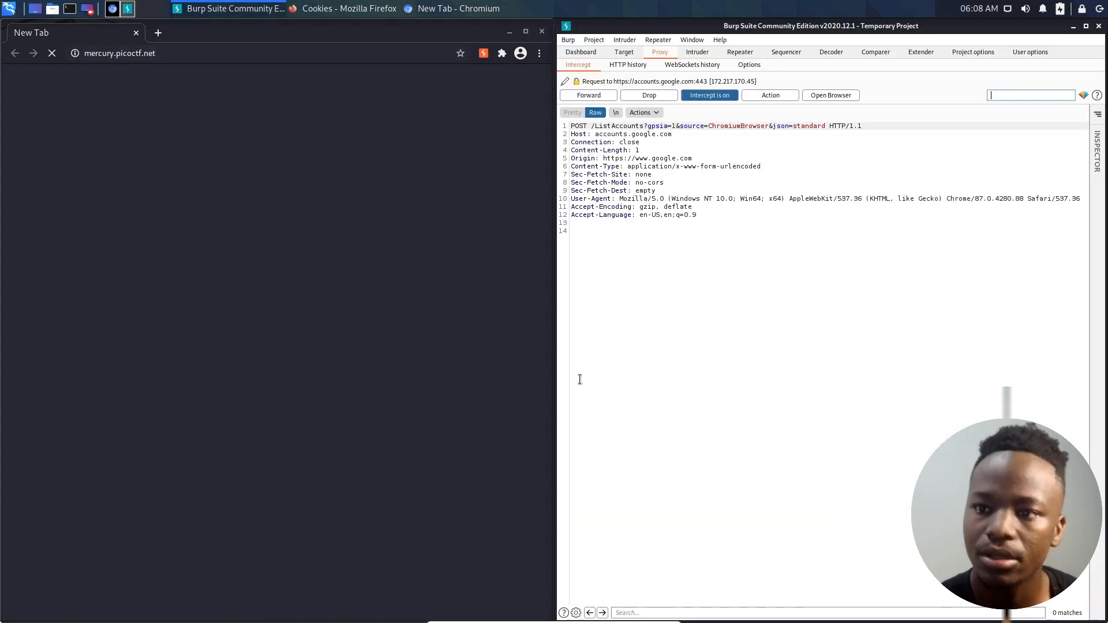
{"action": "left_click", "coordinate": [589, 96]}
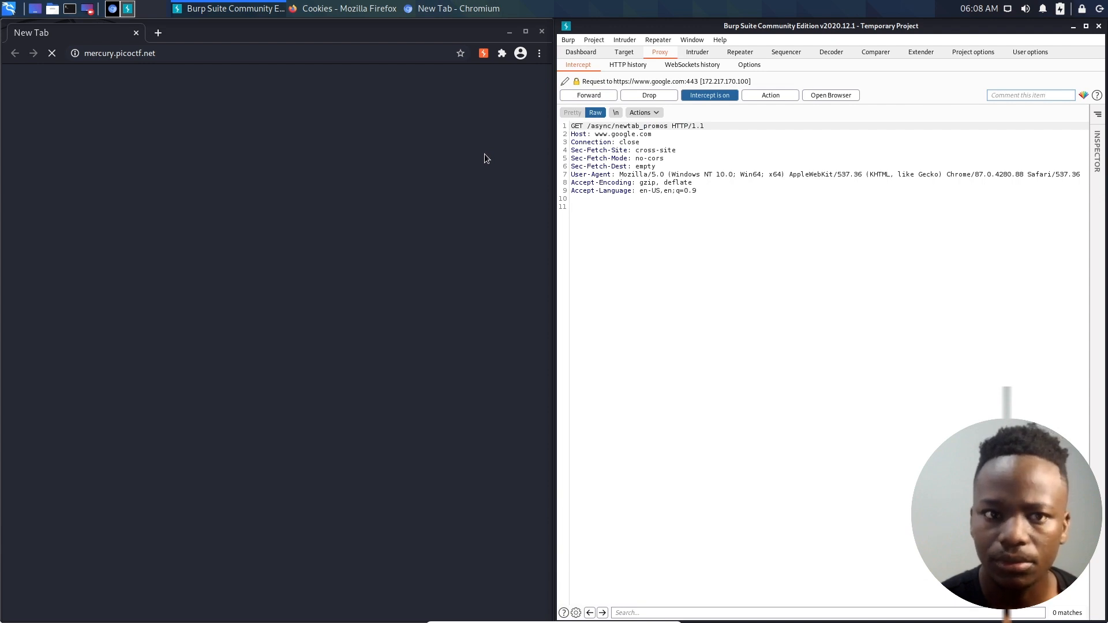
{"action": "left_click", "coordinate": [708, 99]}
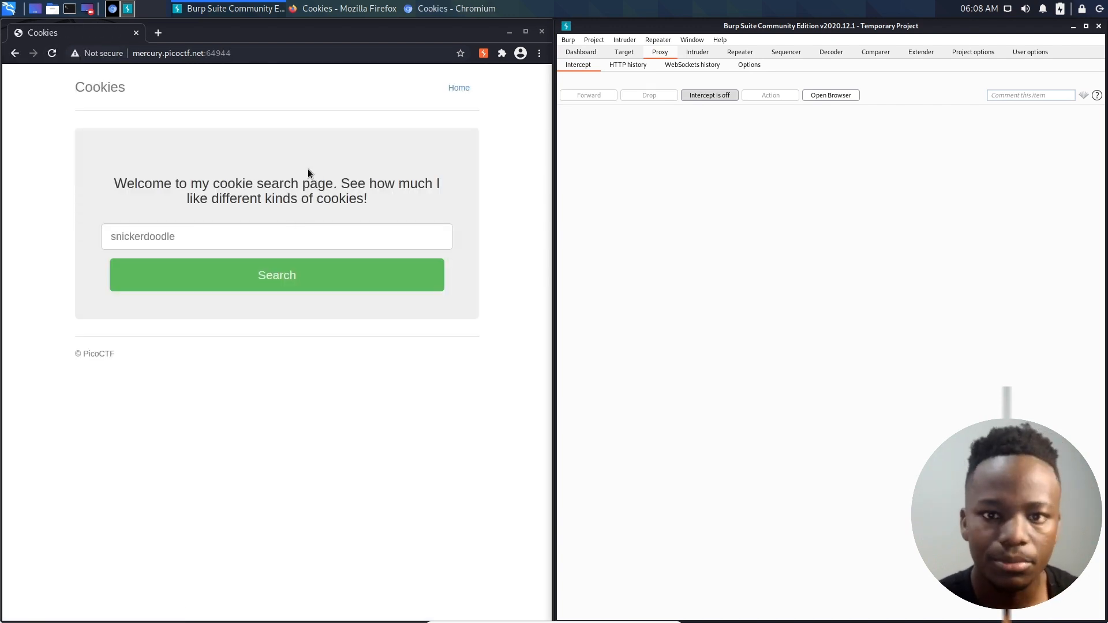
{"action": "left_click", "coordinate": [309, 171]}
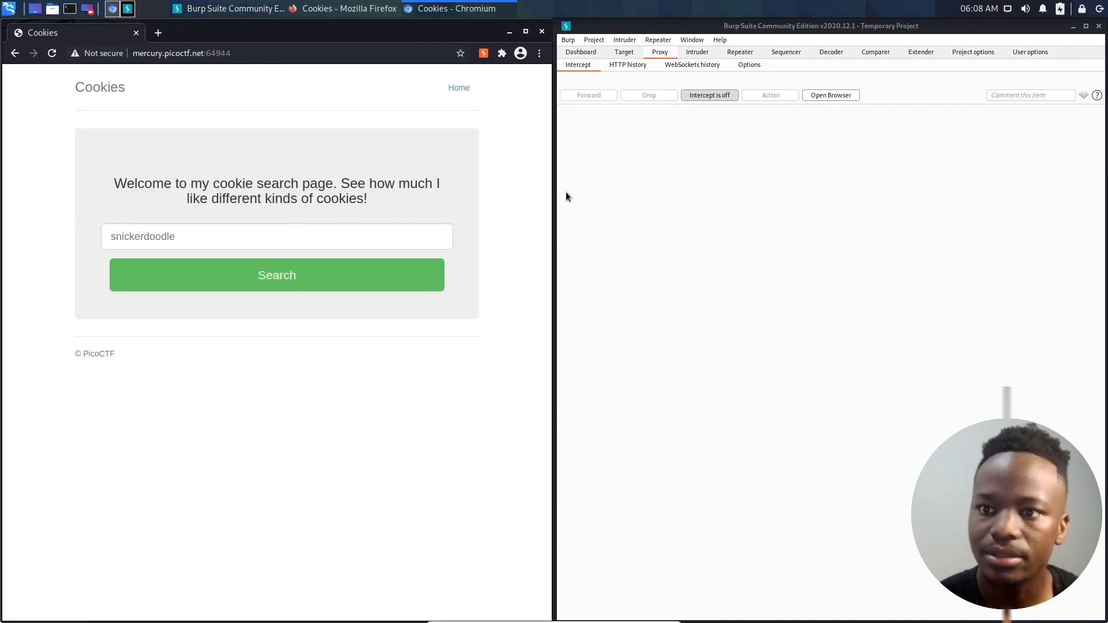
- Enter snickerdoodle in the cookie search, turn Burp's interception on, and submit the search
{"action": "left_click", "coordinate": [286, 246]}
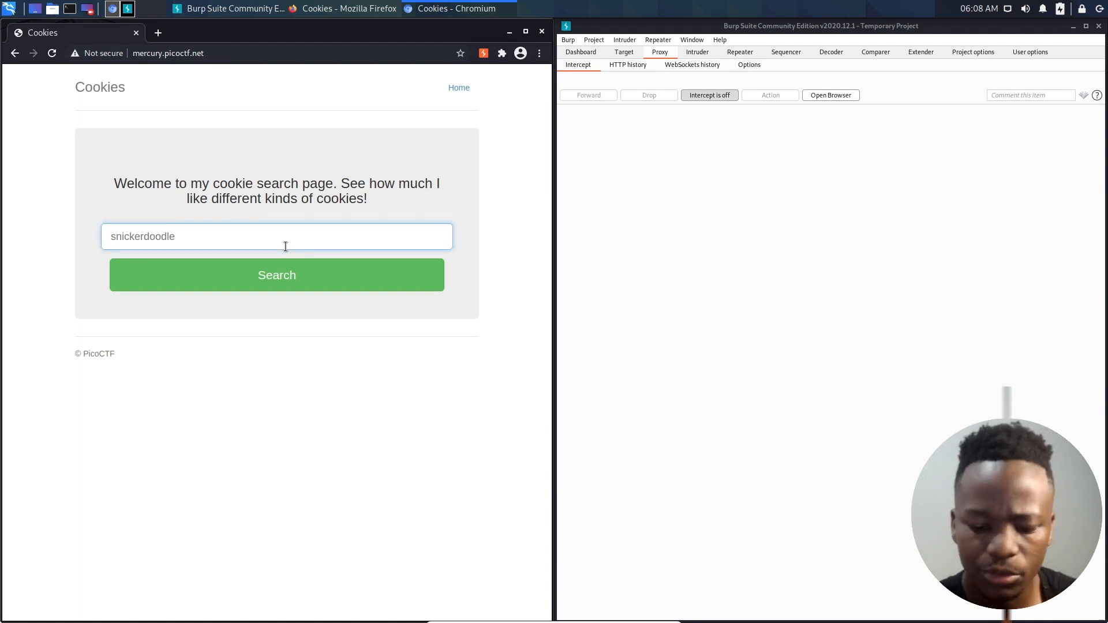
{"action": "type", "text": "snicker"}
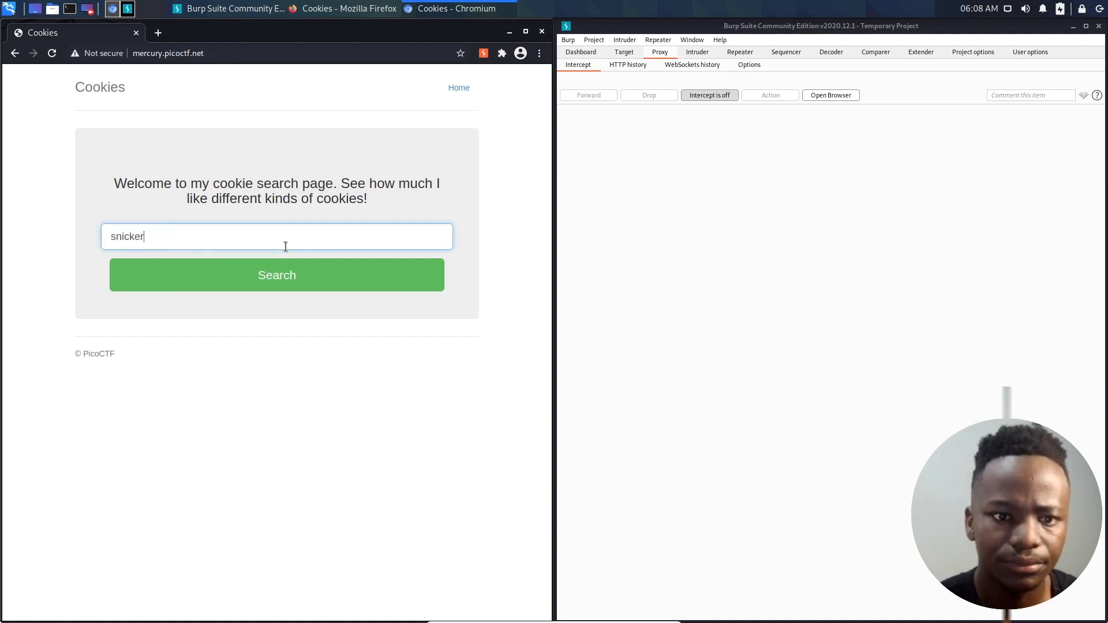
{"action": "type", "text": "doodle"}
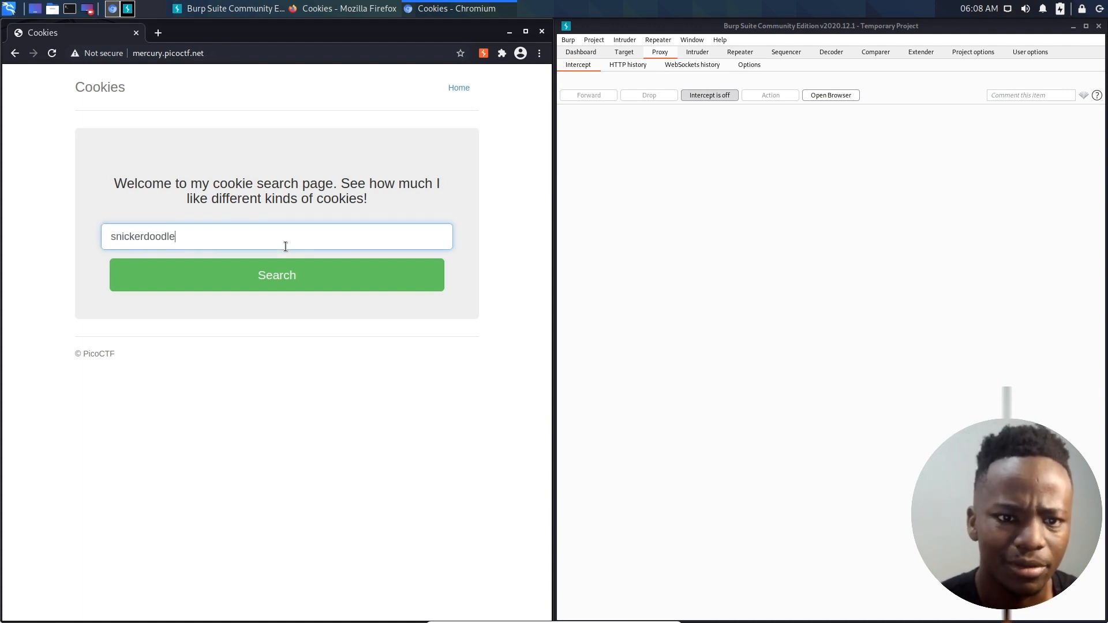
{"action": "left_click", "coordinate": [712, 95]}
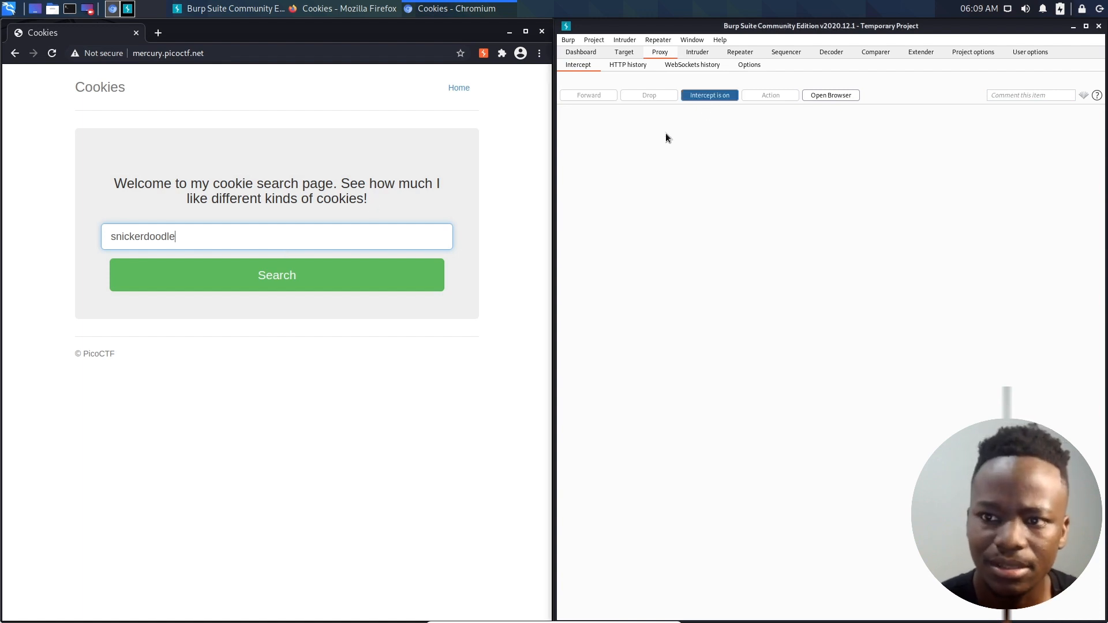
{"action": "left_click", "coordinate": [376, 275]}
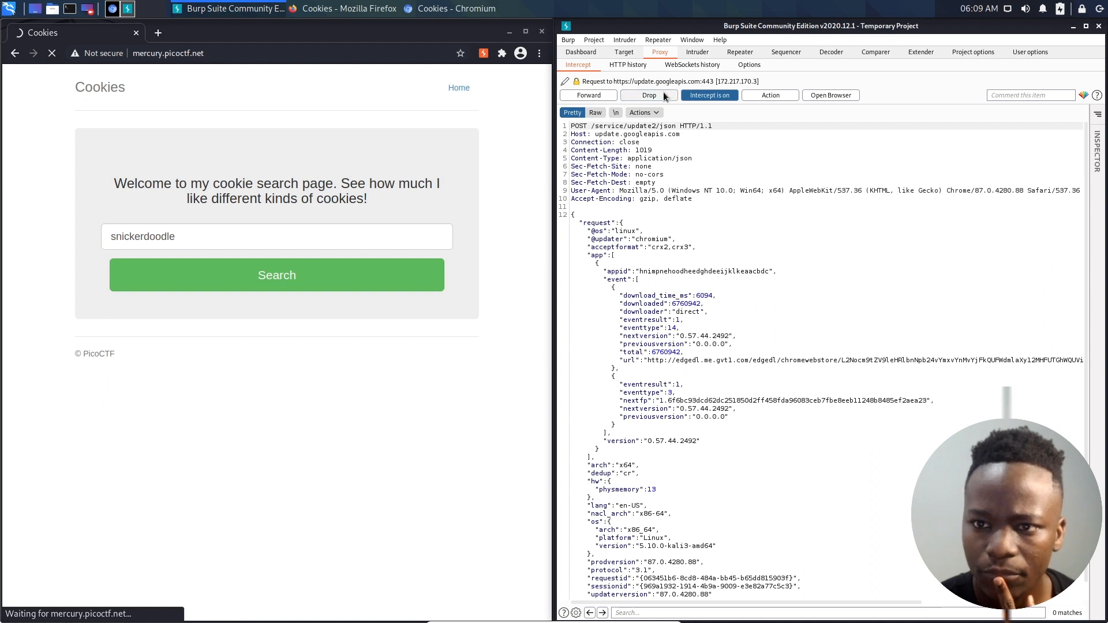
- Forward the intercepted update.googleapis.com request and cancel the new keyring password dialog
{"action": "left_click", "coordinate": [575, 97]}
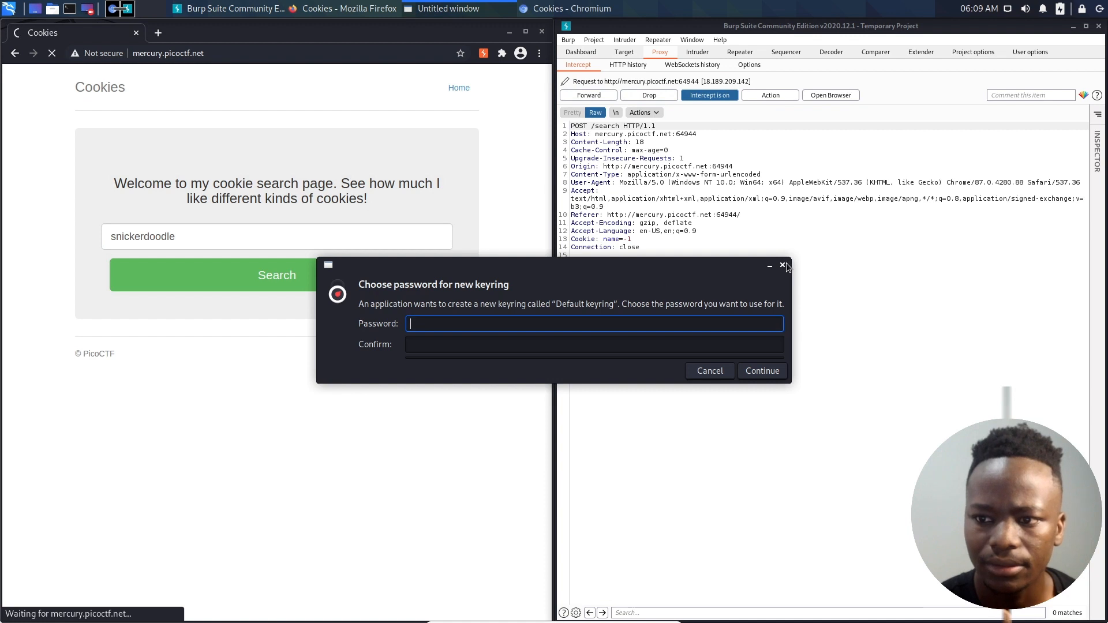
{"action": "left_click", "coordinate": [719, 371]}
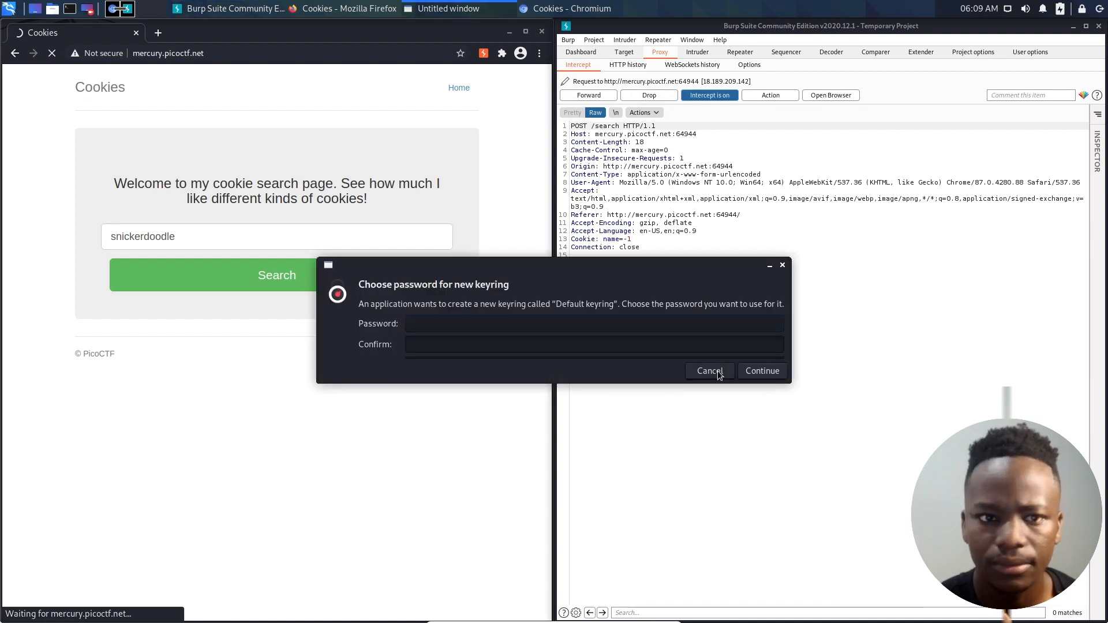
{"action": "left_click", "coordinate": [718, 371]}
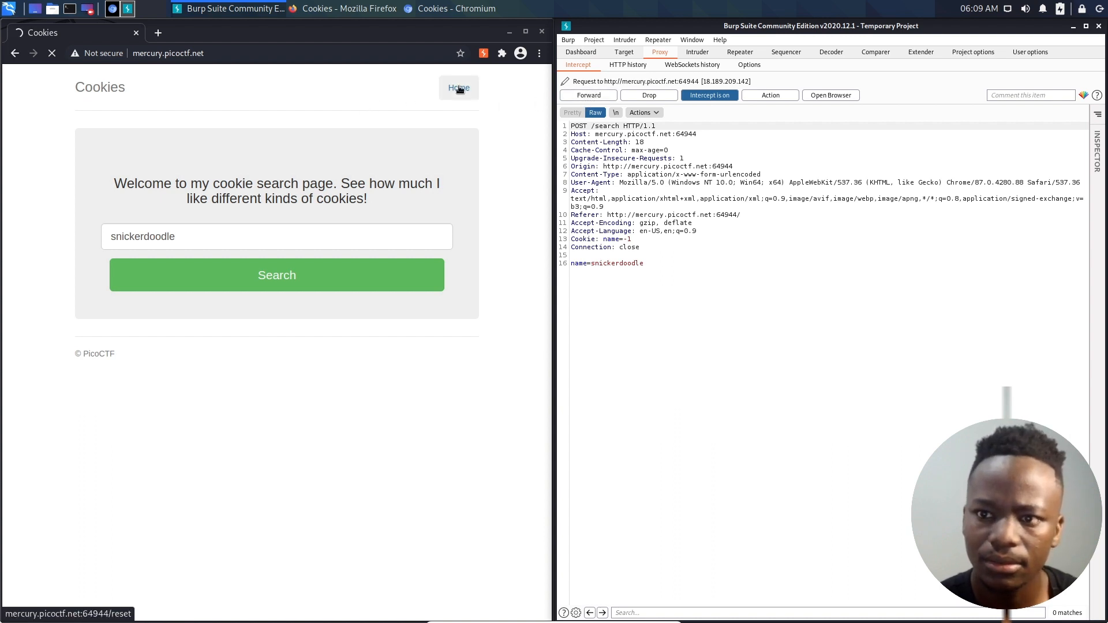
- Turn interception off and close the Chromium window, returning to Burp Suite
{"action": "left_click", "coordinate": [685, 96]}
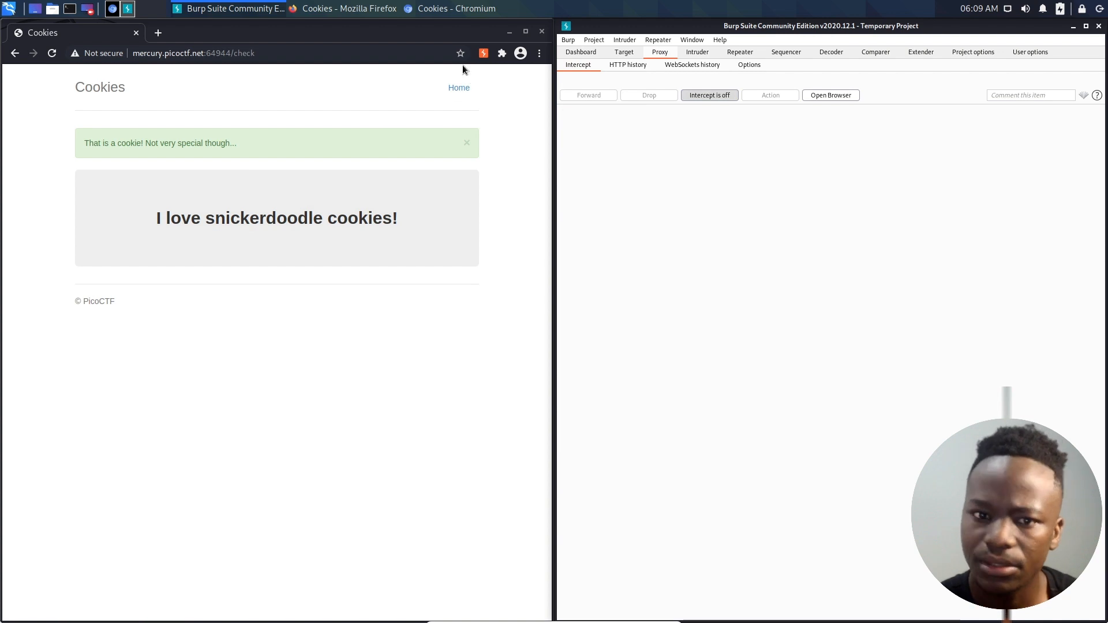
{"action": "left_click", "coordinate": [541, 33]}
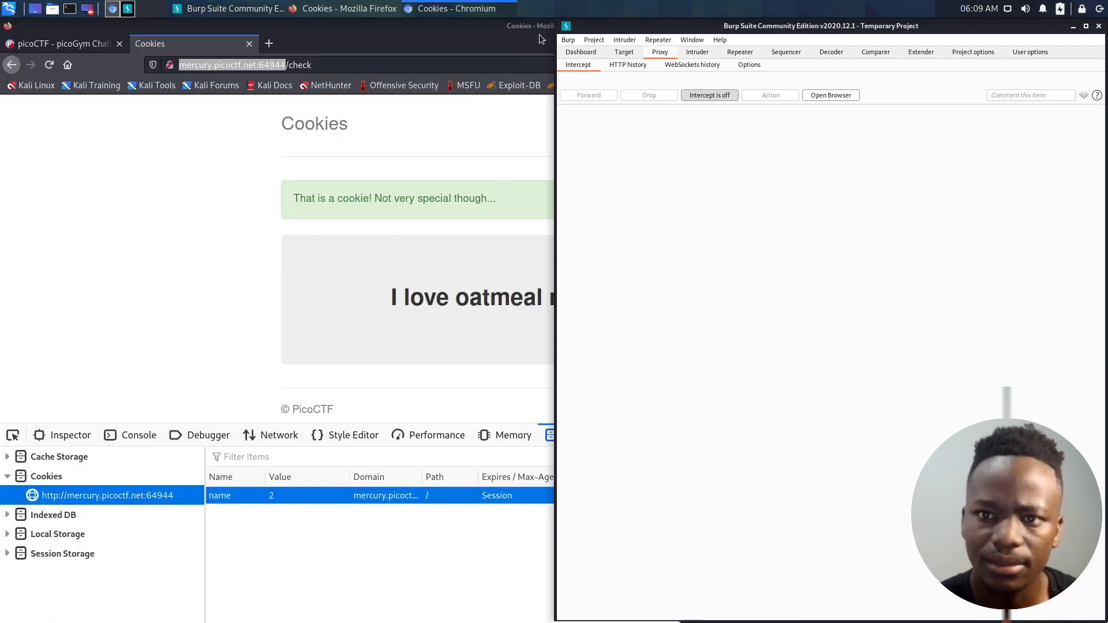
{"action": "left_click", "coordinate": [211, 171]}
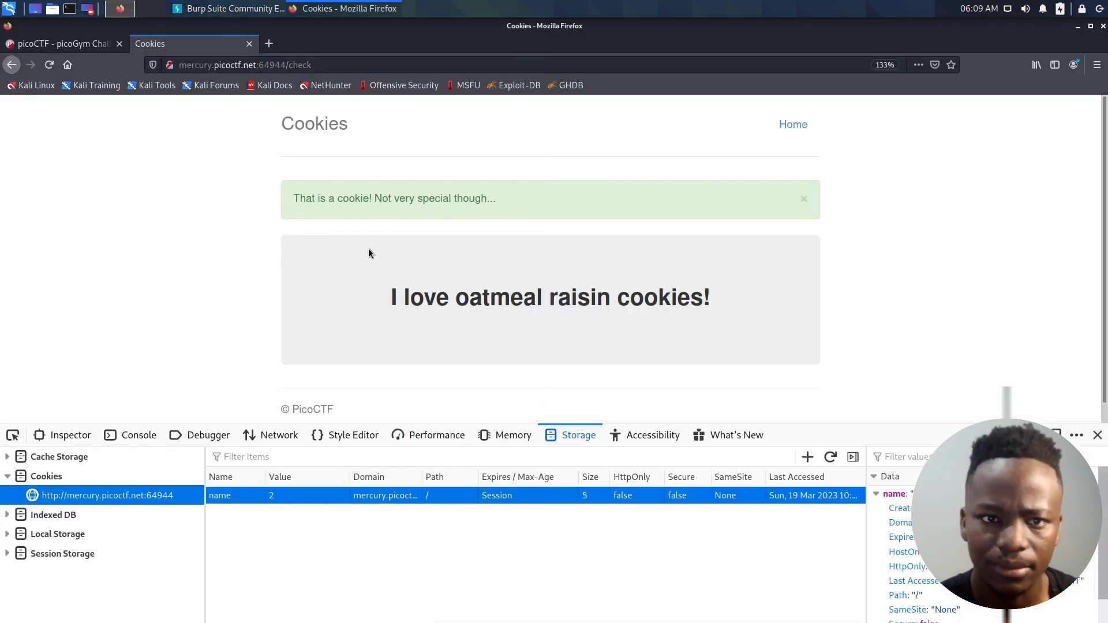
{"action": "left_click", "coordinate": [230, 8]}
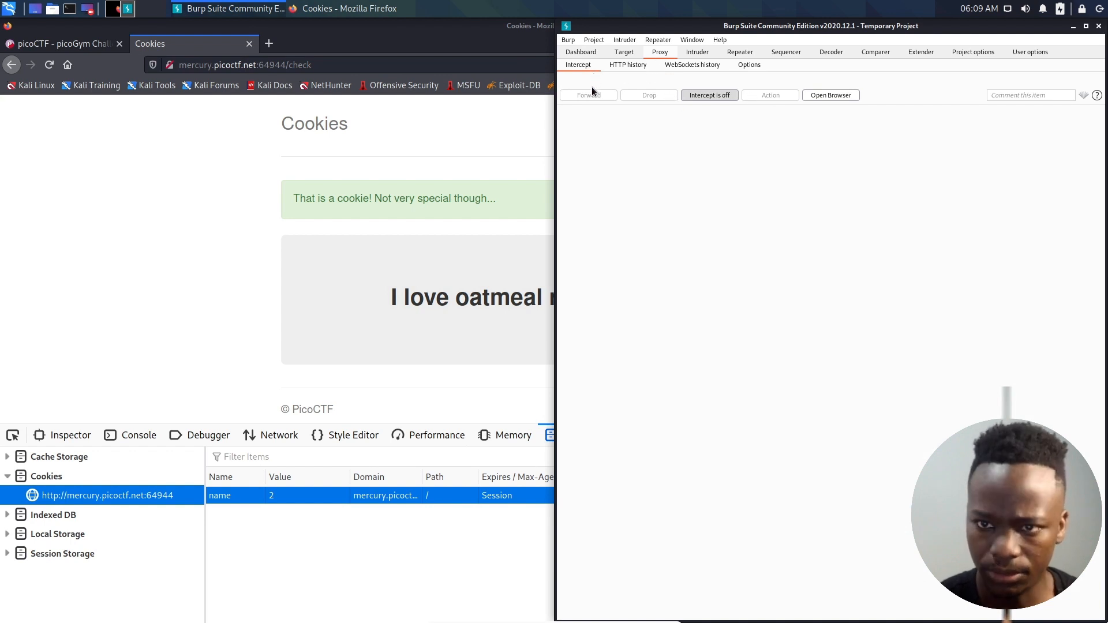
- Open a new embedded Chromium browser from Burp's proxy interception view, leaving interception off
{"action": "left_click", "coordinate": [582, 52]}
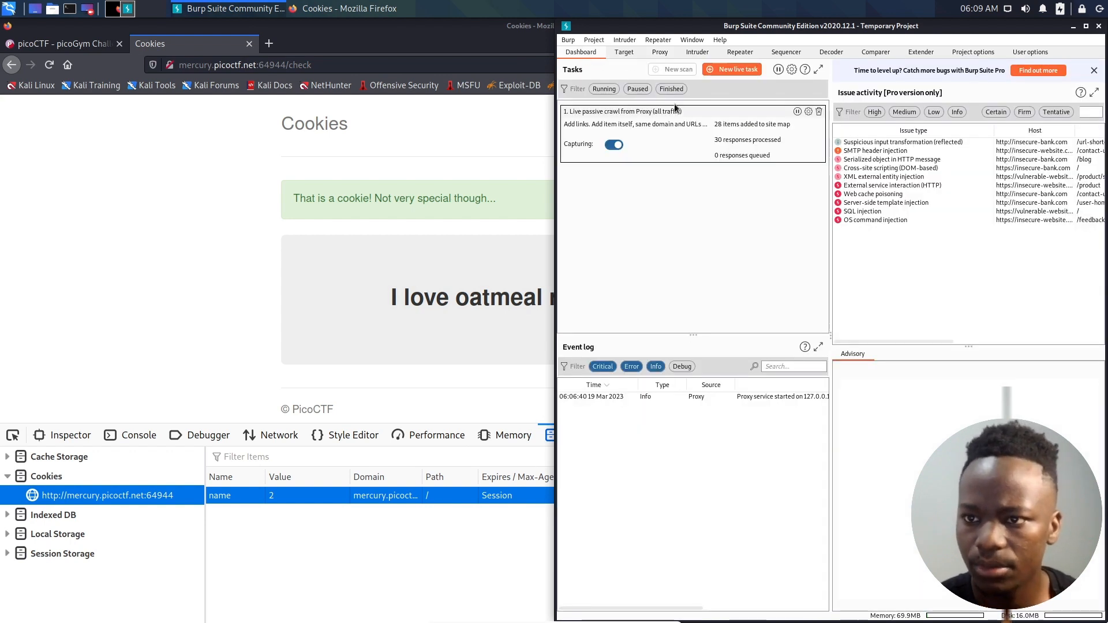
{"action": "left_click", "coordinate": [627, 54]}
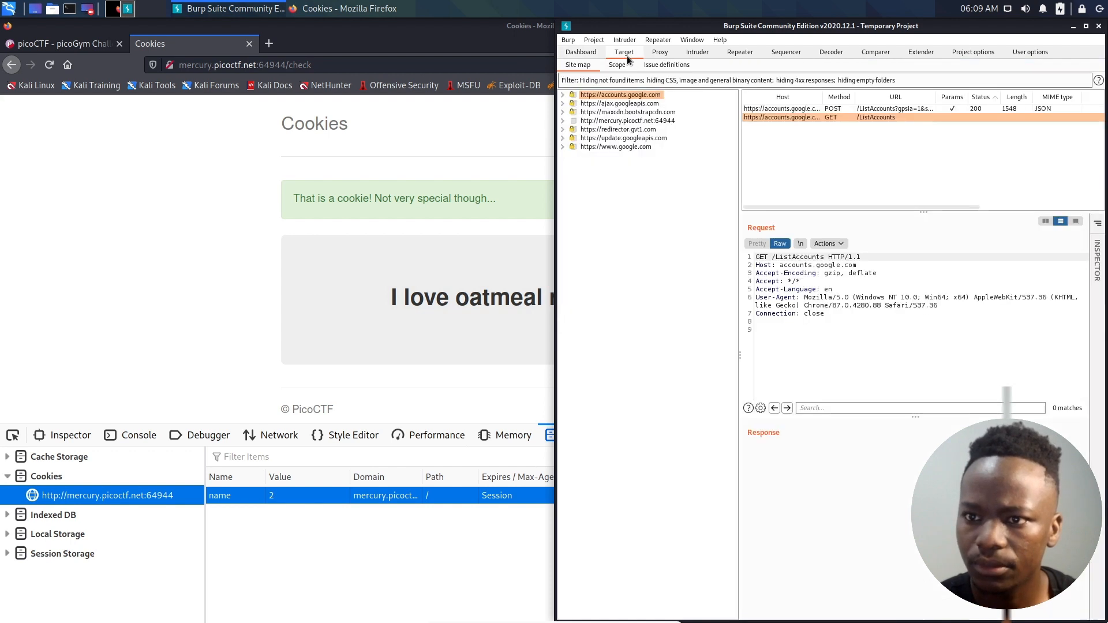
{"action": "left_click", "coordinate": [658, 53]}
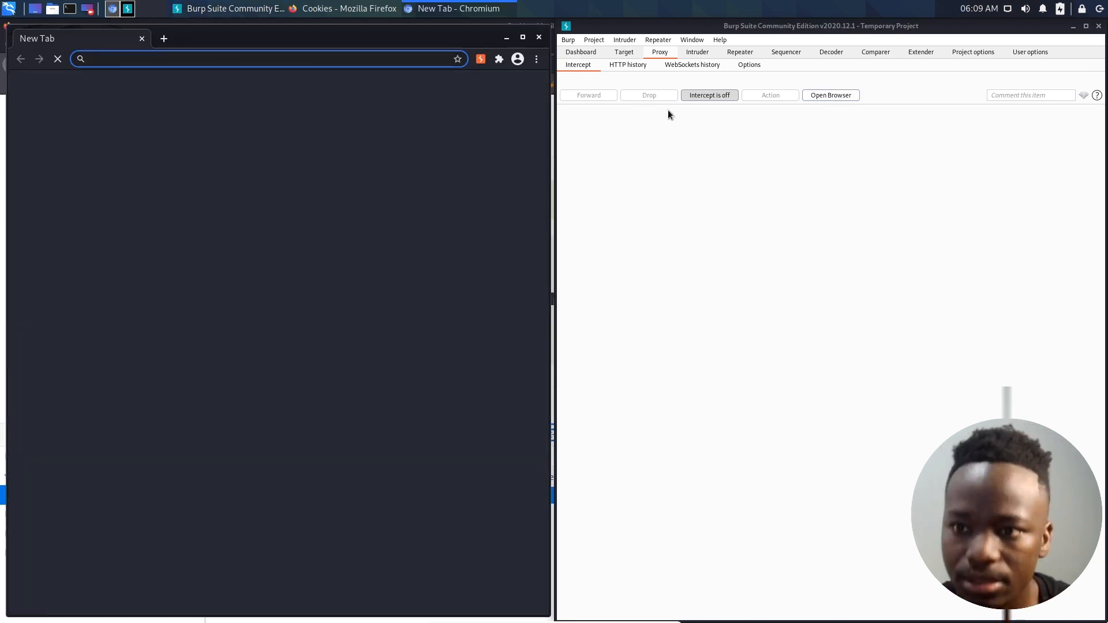
{"action": "left_click", "coordinate": [713, 99]}
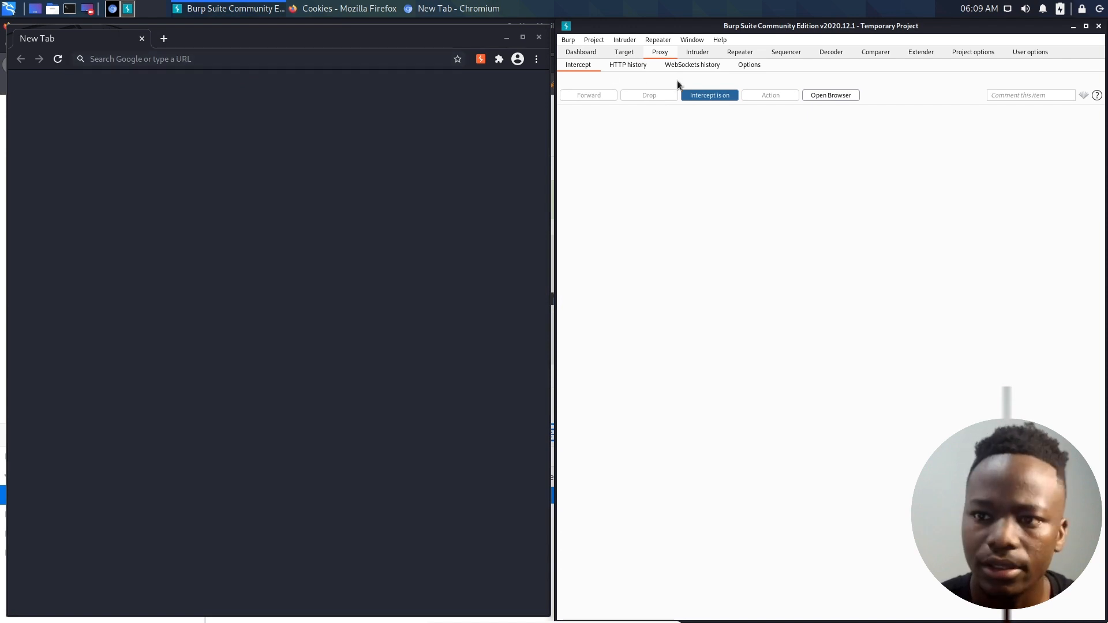
{"action": "left_click", "coordinate": [710, 95]}
- Load mercury.picoctf.net:64944 in the new Chromium window and tile that window to the left half of the desktop
{"action": "left_click", "coordinate": [235, 60]}
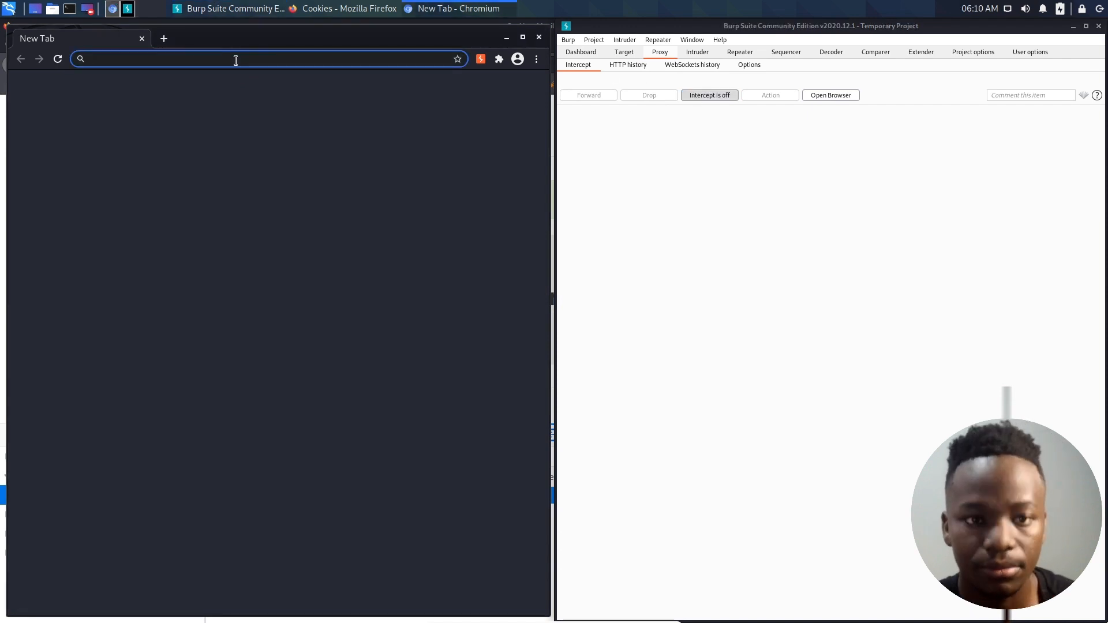
{"action": "type", "text": "http://mercury.picoctf.net:64944/"}
{"action": "key", "text": "Return"}
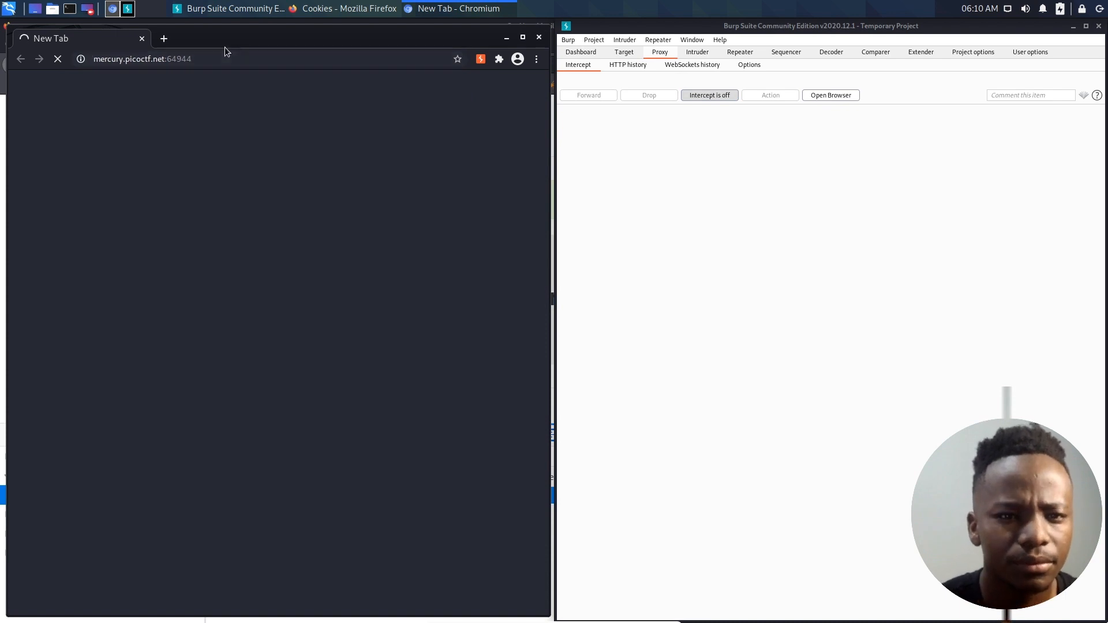
{"action": "double_click", "coordinate": [224, 47]}
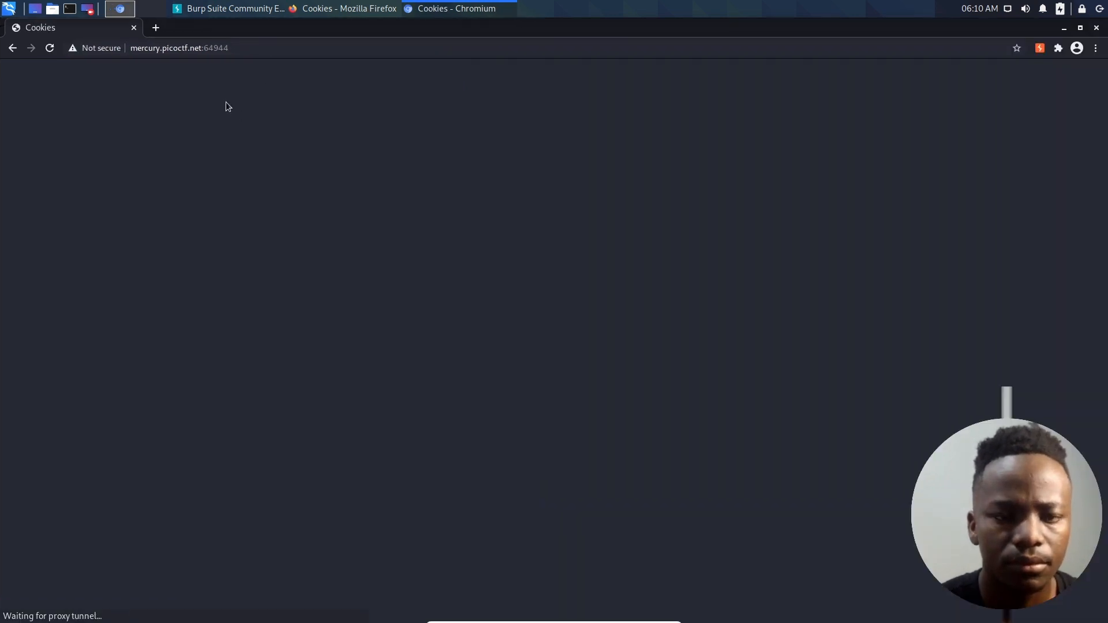
{"action": "key", "text": "super+Left"}
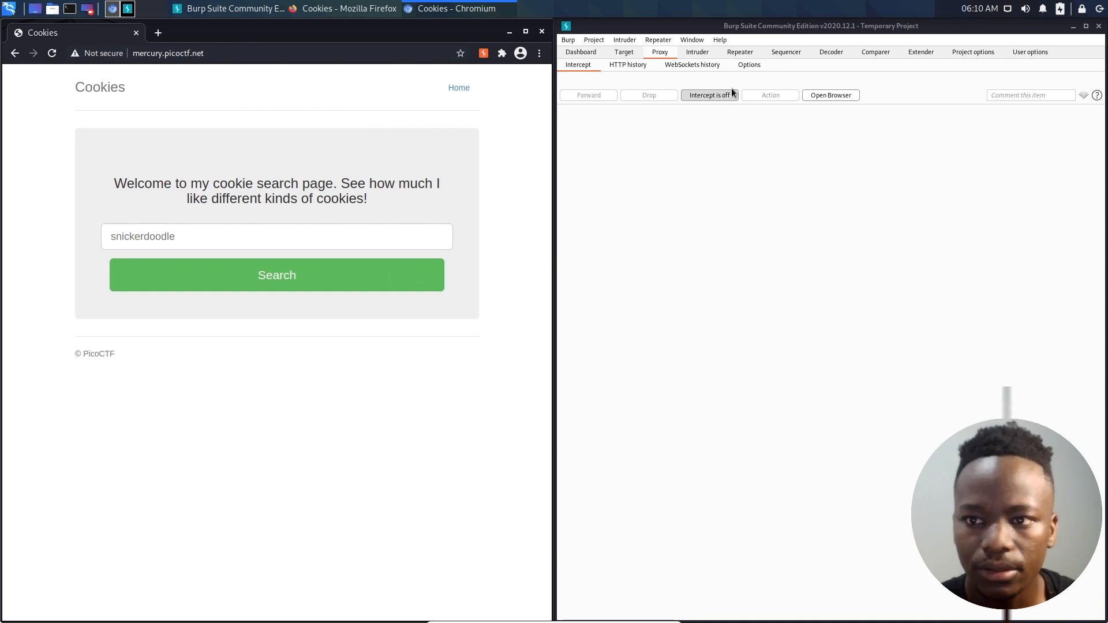
- Turn interception on, submit a snickerdoodle search, and forward the redirector.gvt1.com request to reach the intercepted POST to /search
{"action": "left_click", "coordinate": [230, 238]}
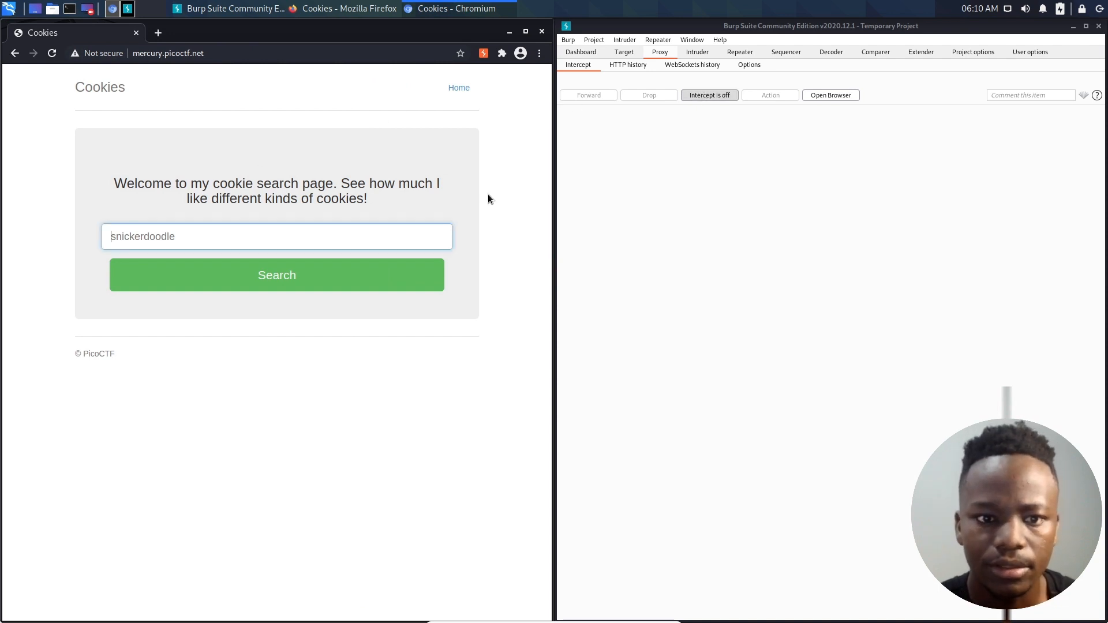
{"action": "left_click", "coordinate": [728, 98]}
{"action": "left_click", "coordinate": [238, 235]}
{"action": "type", "text": "s"}
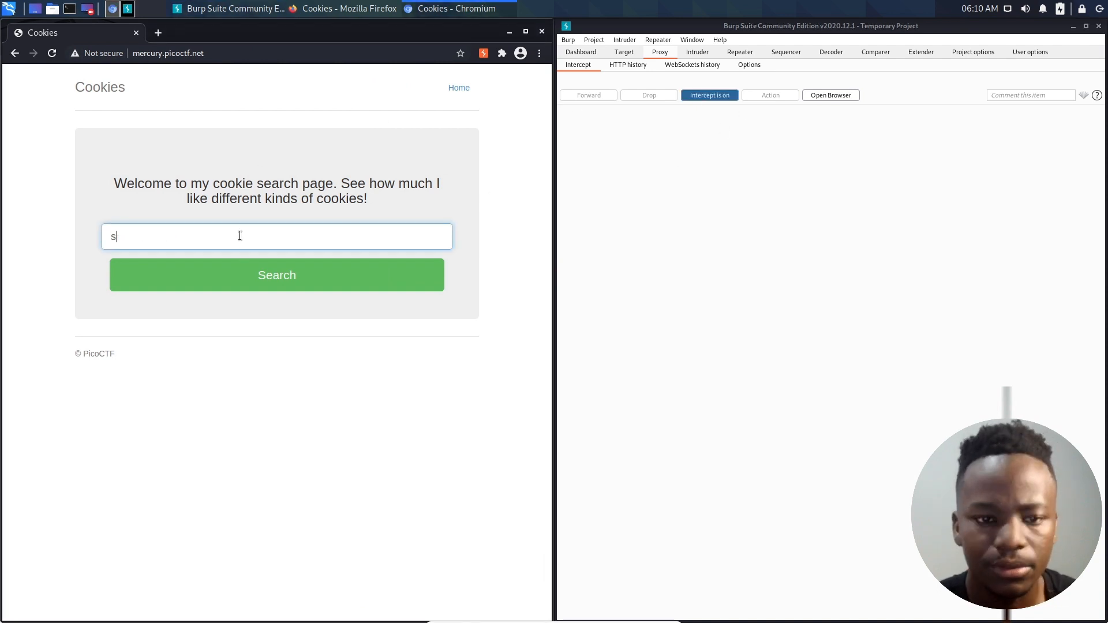
{"action": "type", "text": "nickerdoodle"}
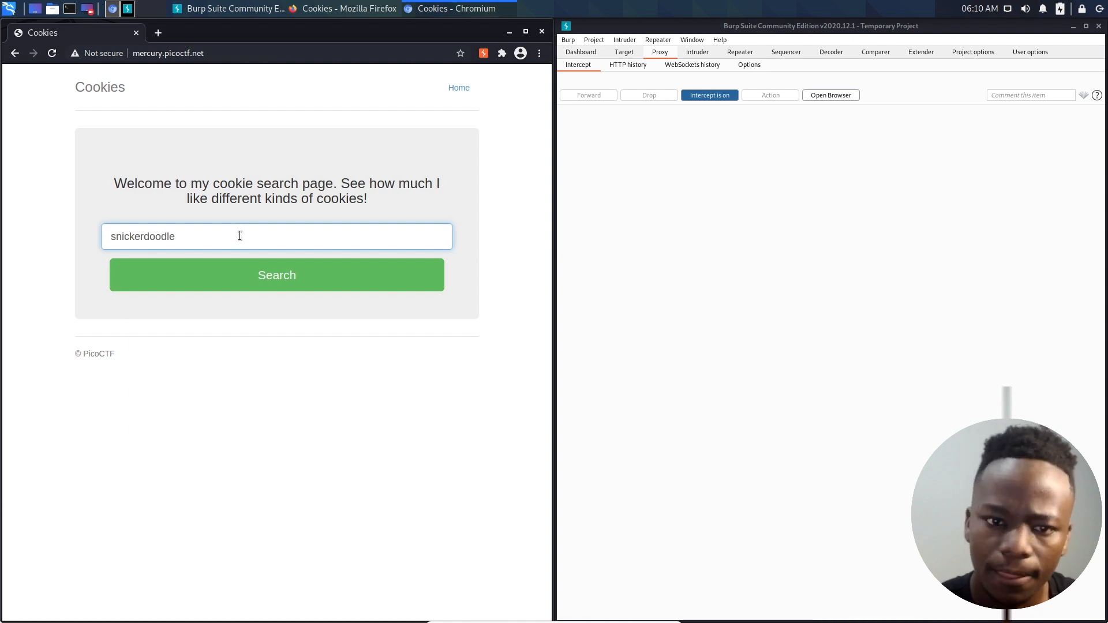
{"action": "left_click", "coordinate": [267, 279]}
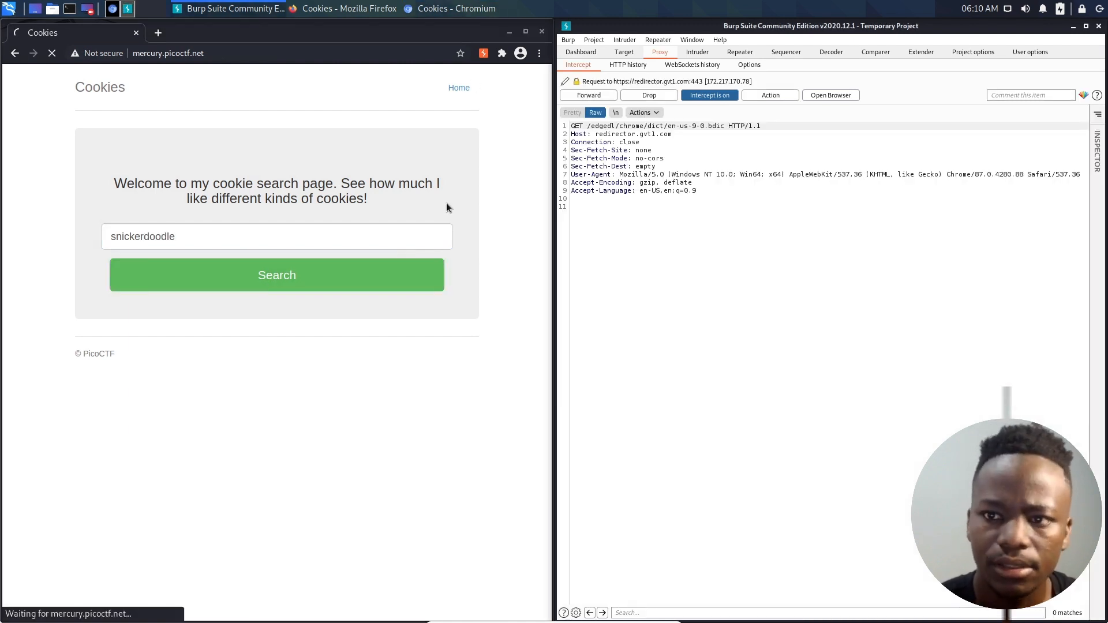
{"action": "left_click", "coordinate": [601, 96]}
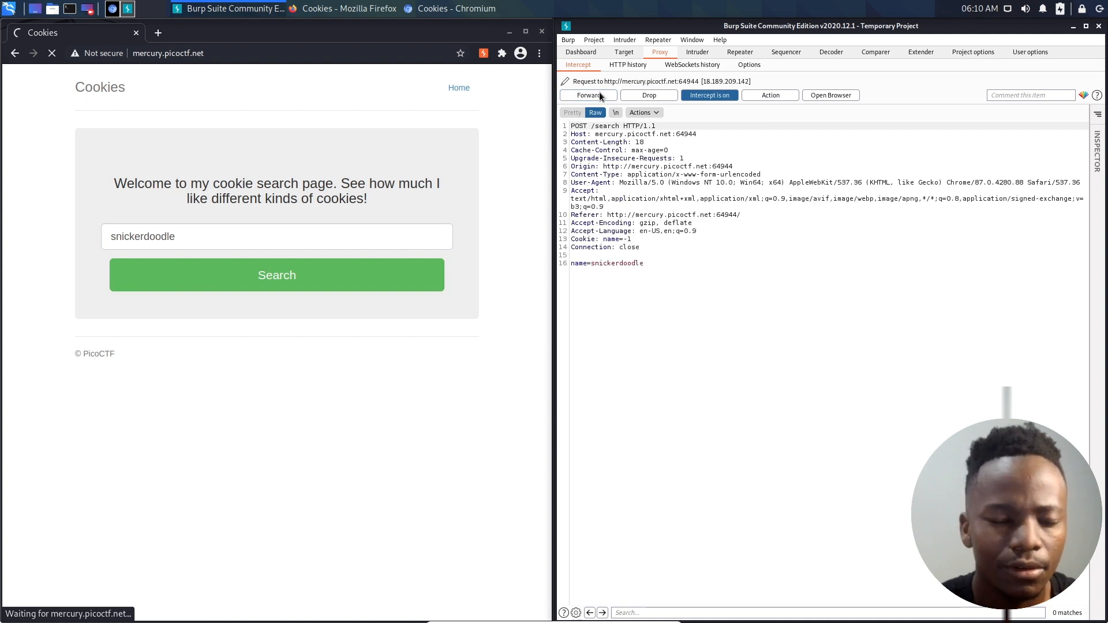
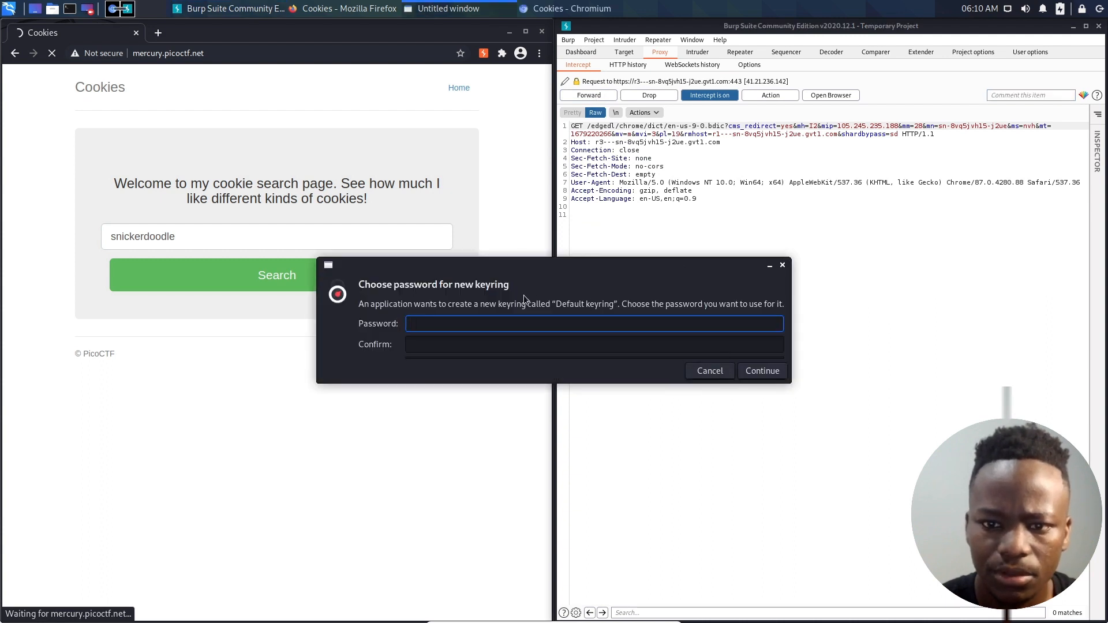
- Enter and confirm a password for the new default keyring, and submit it
{"action": "type", "text": "•••••••"}
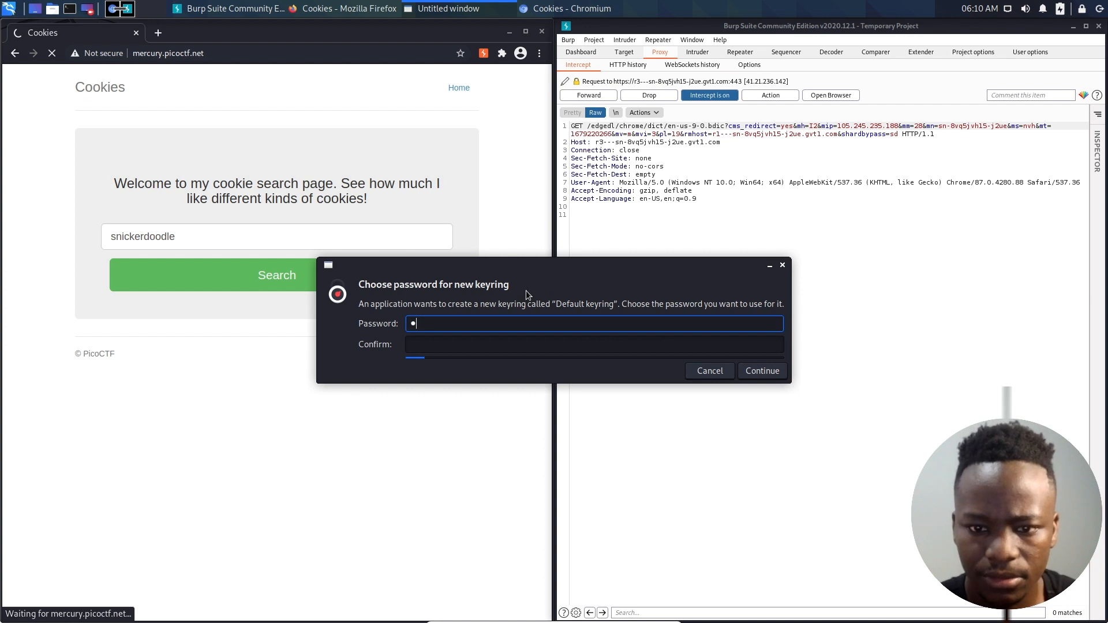
{"action": "type", "text": "••"}
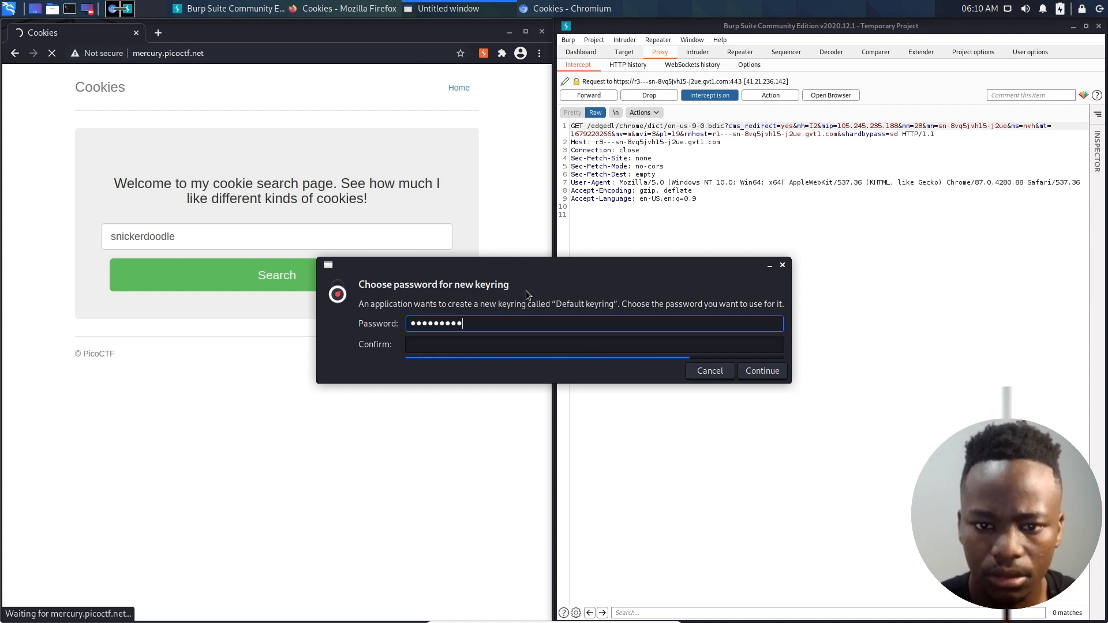
{"action": "key", "text": "Tab"}
{"action": "type", "text": "•••••••••"}
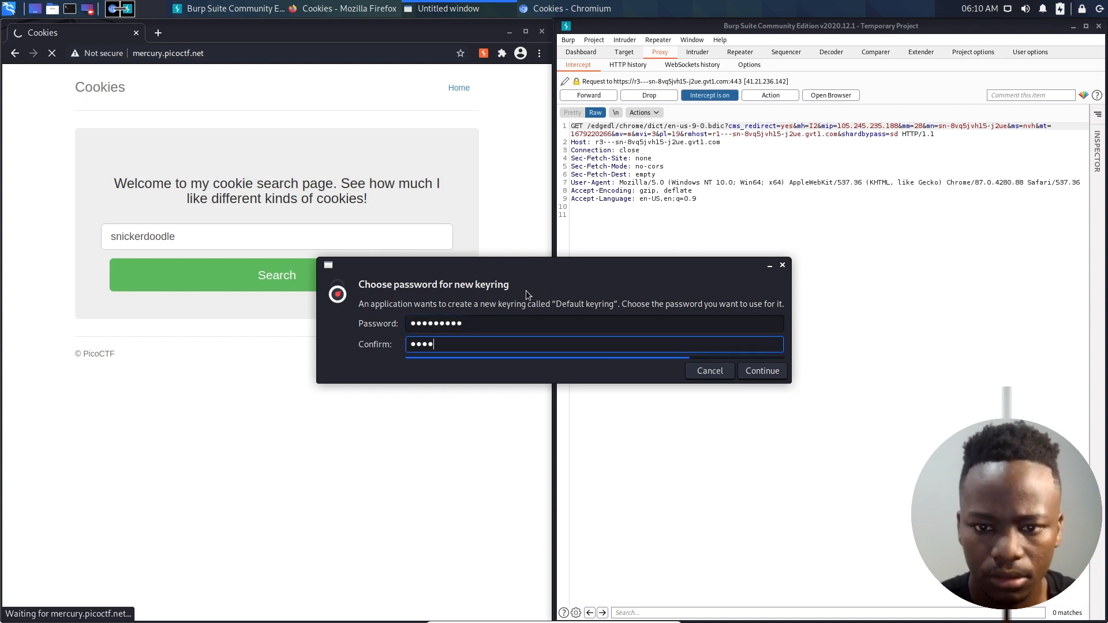
{"action": "key", "text": "Return"}
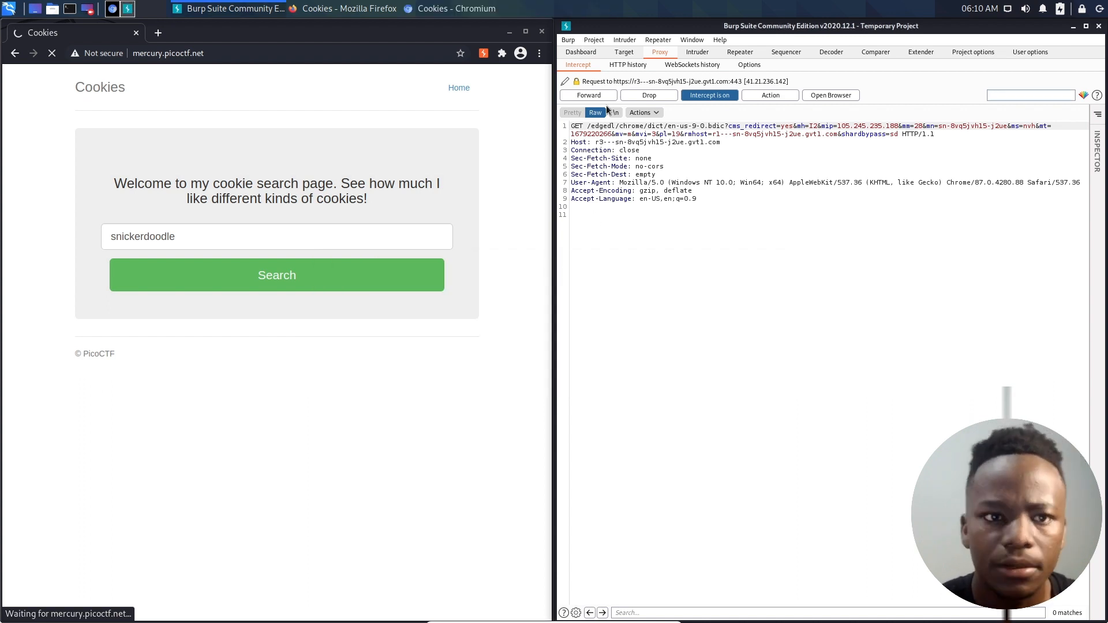
- Turn interception off and open the GET /check request to mercury.picoctf.net:64944 from the proxy's HTTP history
{"action": "left_click", "coordinate": [712, 97]}
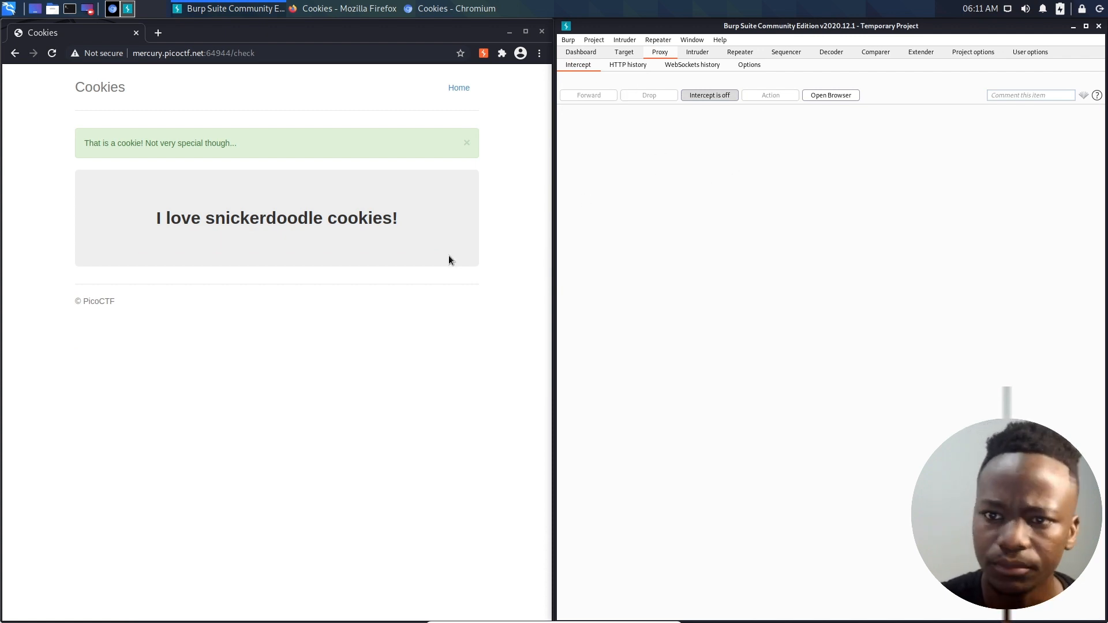
{"action": "left_click", "coordinate": [616, 67]}
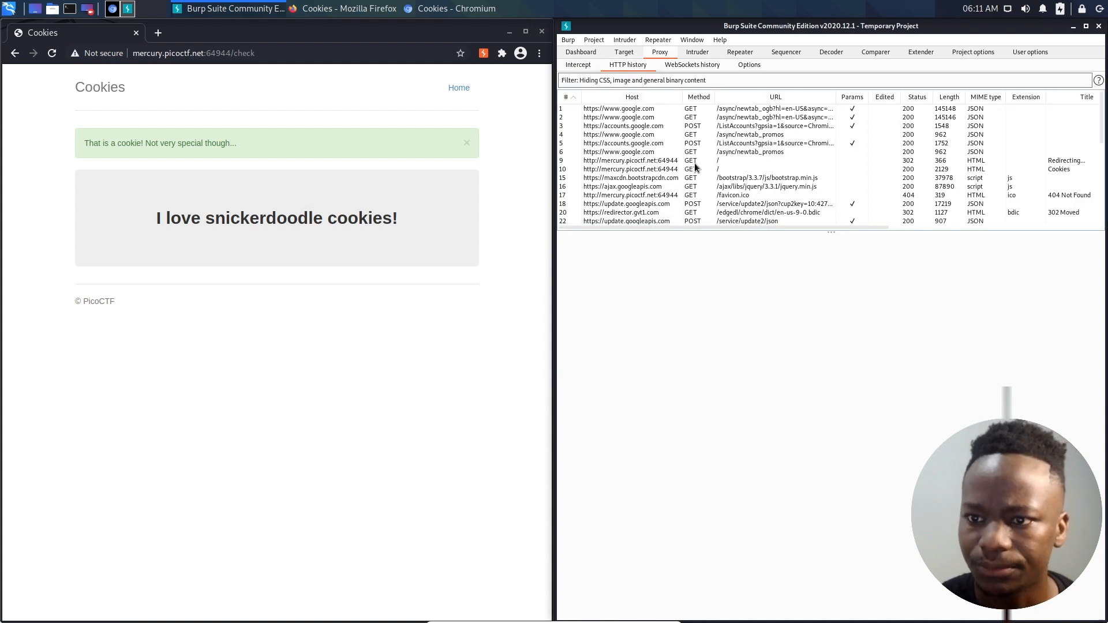
{"action": "scroll", "coordinate": [695, 167], "scroll_direction": "down", "scroll_amount": 1}
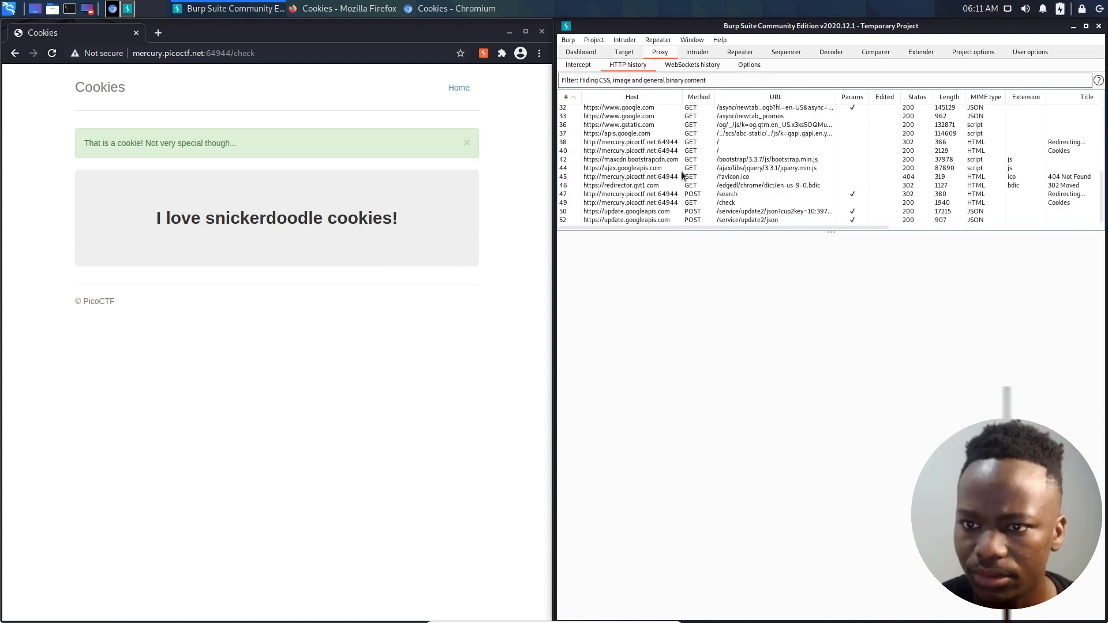
{"action": "left_click", "coordinate": [664, 204]}
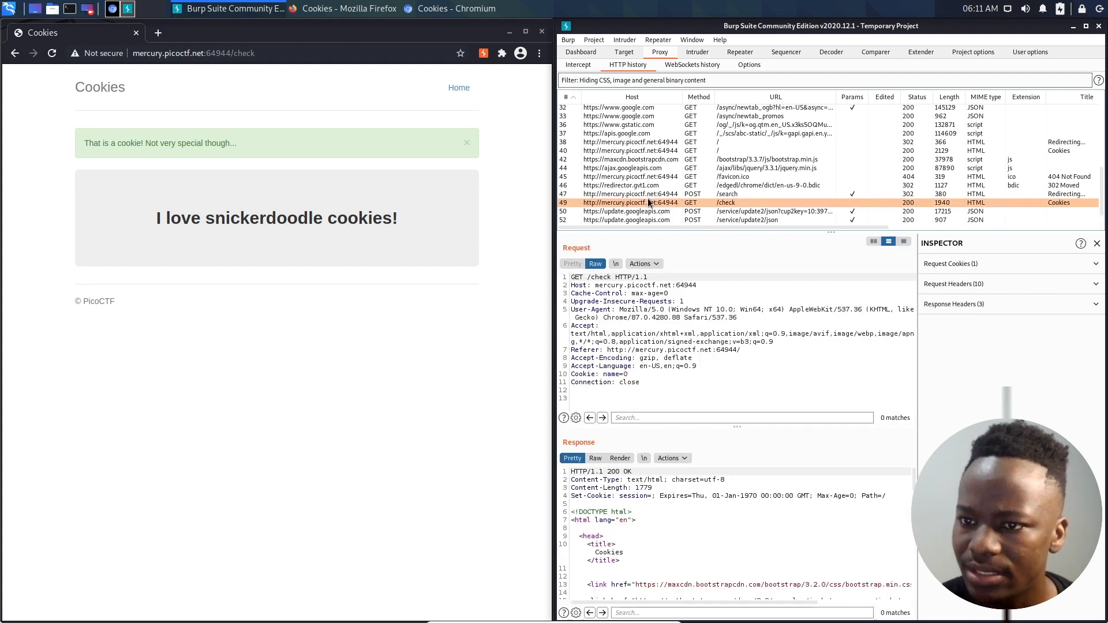
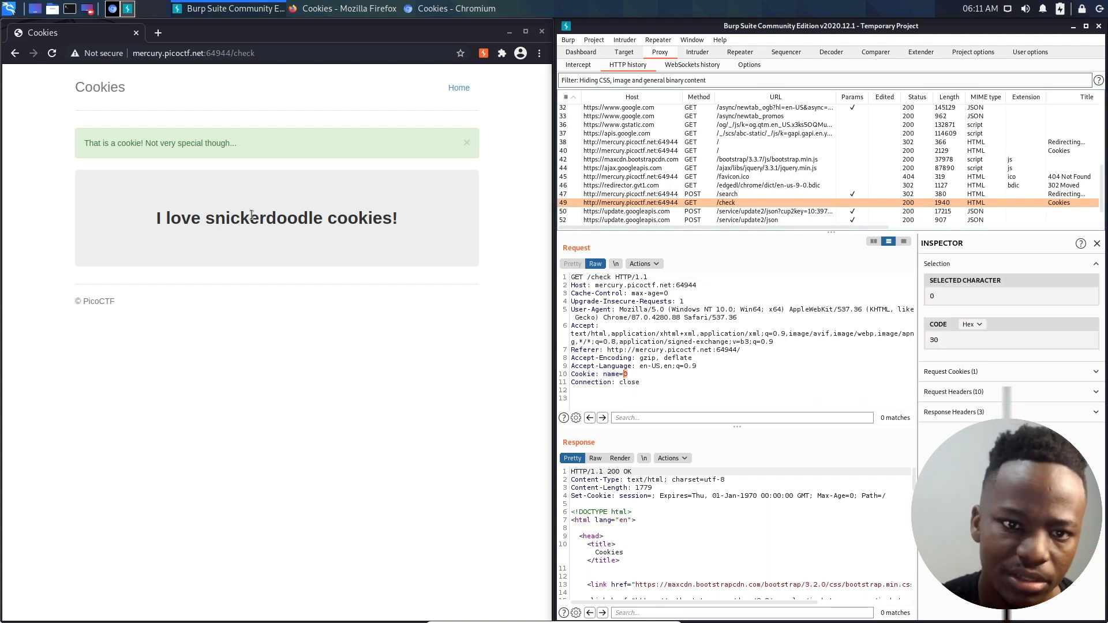
- Inspect the Cookies page in Chromium and view the value of the name cookie stored for mercury.picoctf.net
{"action": "right_click", "coordinate": [271, 345]}
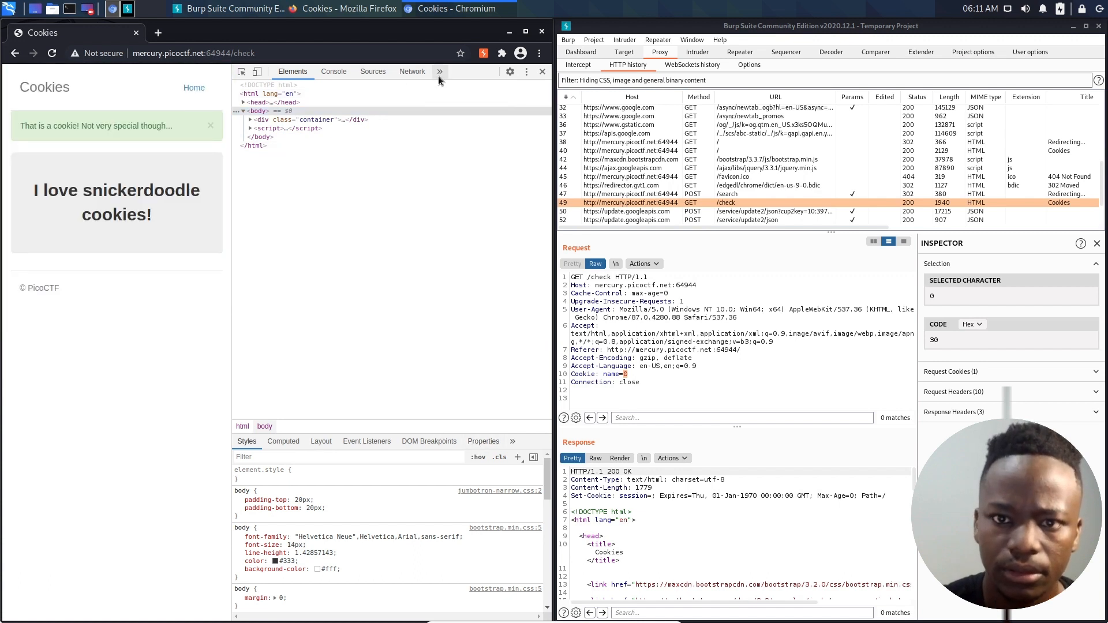
{"action": "left_click", "coordinate": [438, 75]}
{"action": "left_click", "coordinate": [447, 121]}
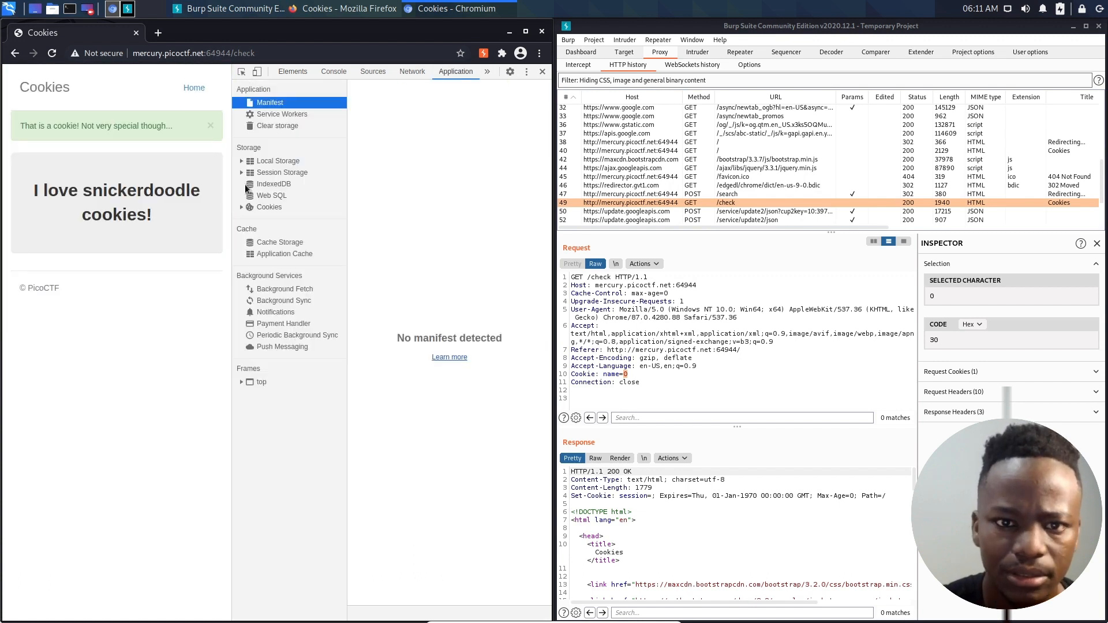
{"action": "left_click", "coordinate": [242, 208]}
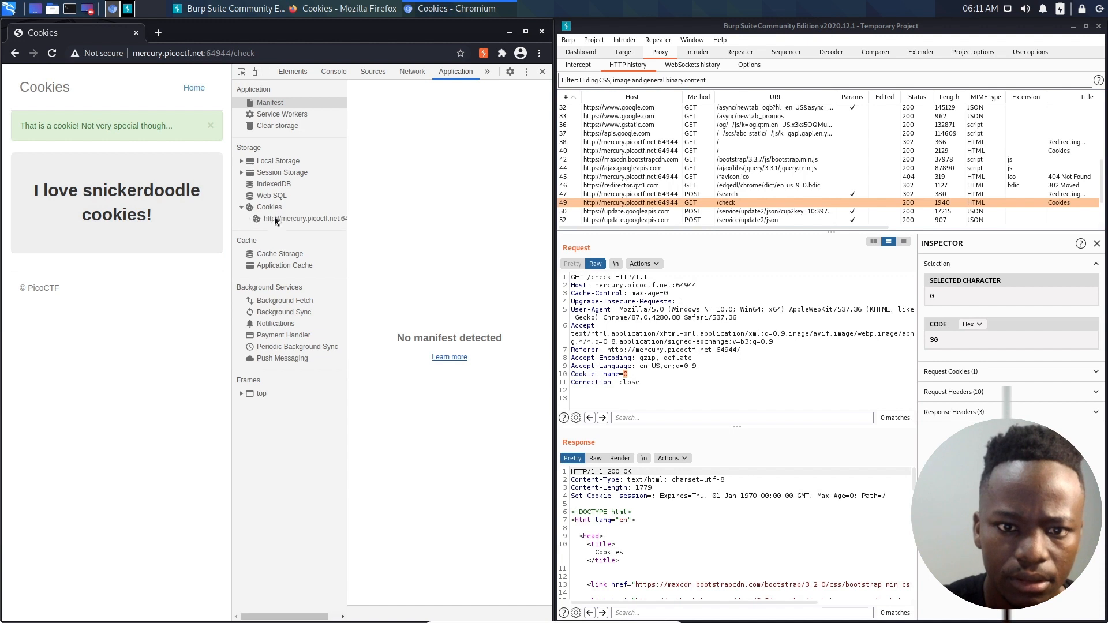
{"action": "left_click", "coordinate": [276, 219]}
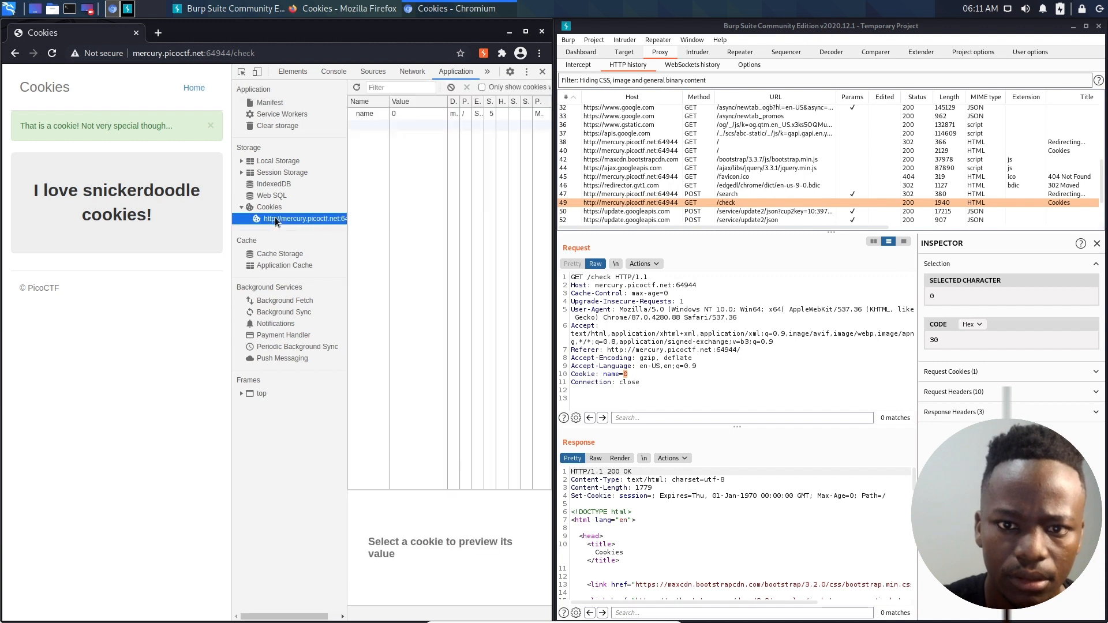
{"action": "left_click", "coordinate": [396, 114]}
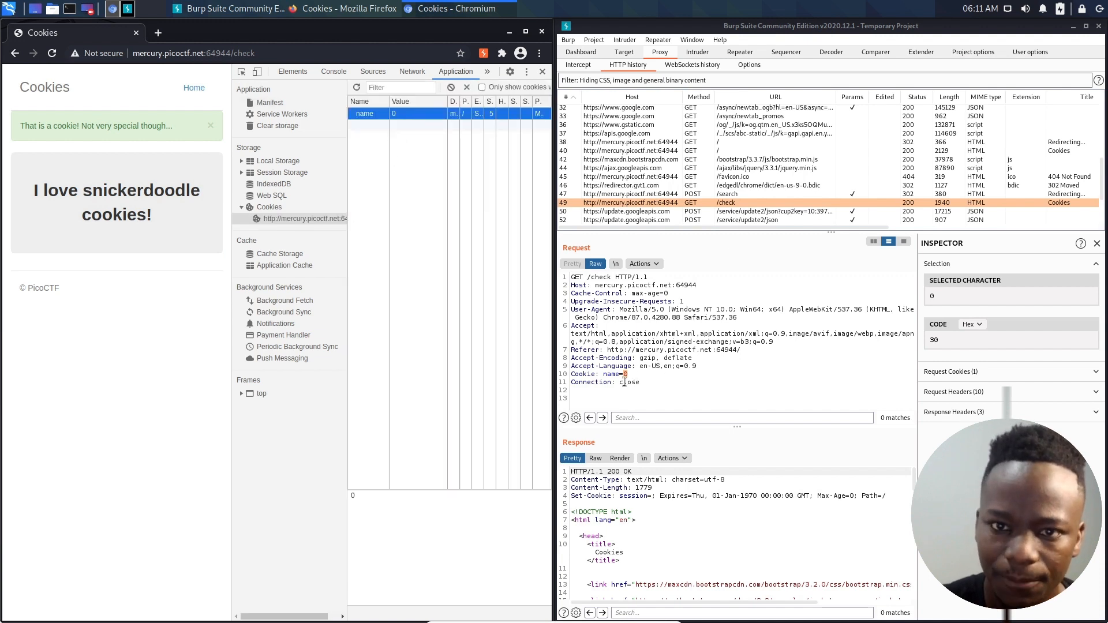
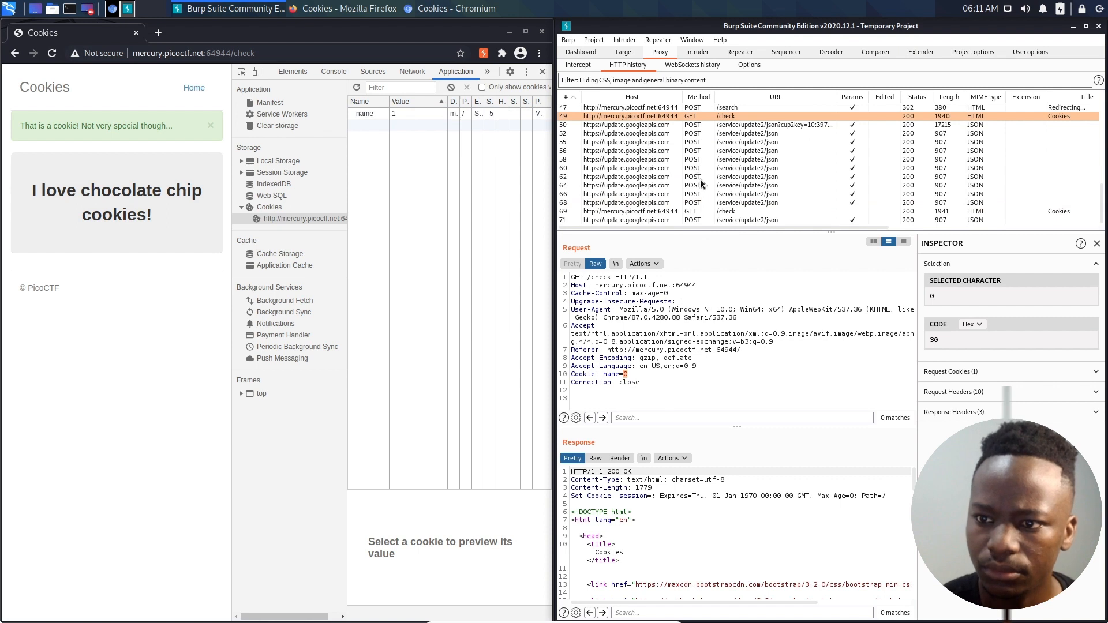
- View the most recent GET /check request in Burp Suite's proxy history to examine its name cookie
{"action": "left_click", "coordinate": [697, 212]}
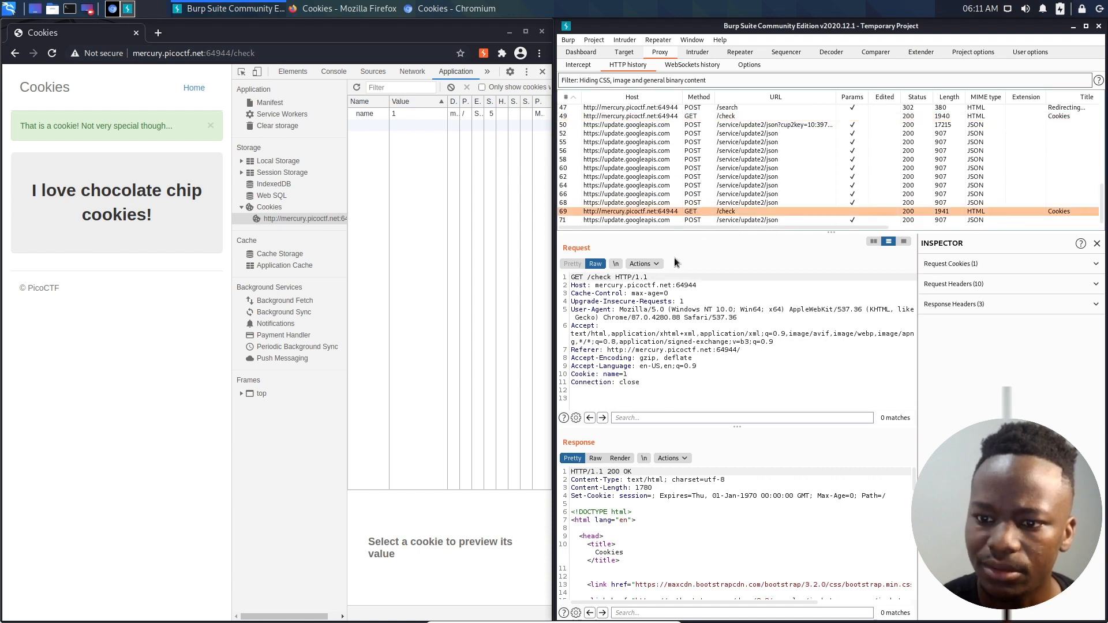
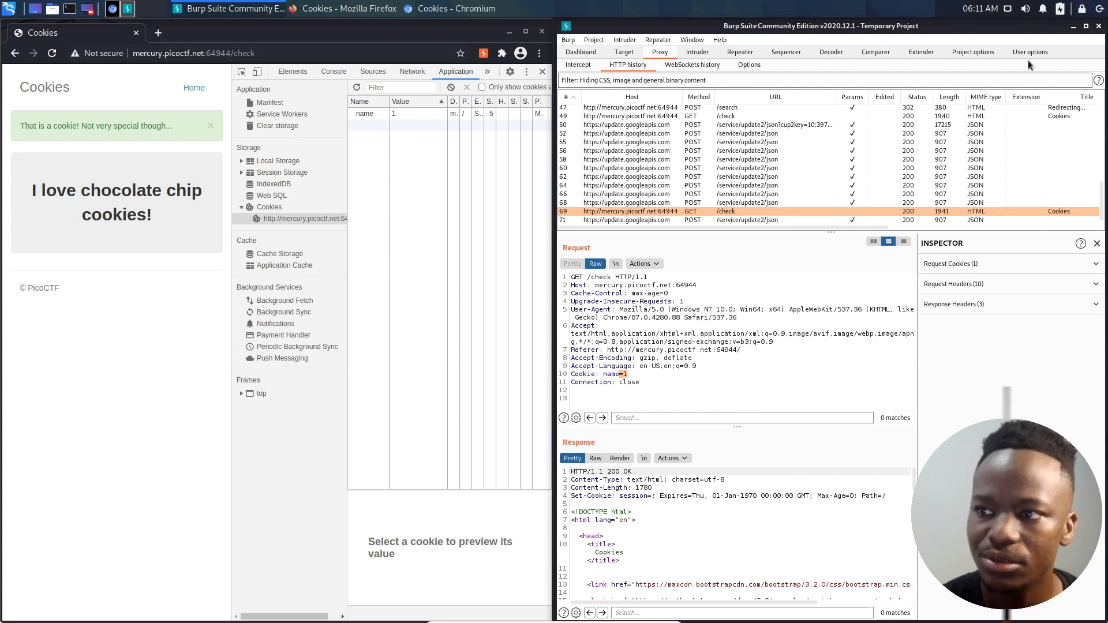
- Maximize the Burp Suite window to show the captured GET /check request at full screen size
{"action": "left_click", "coordinate": [1086, 27]}
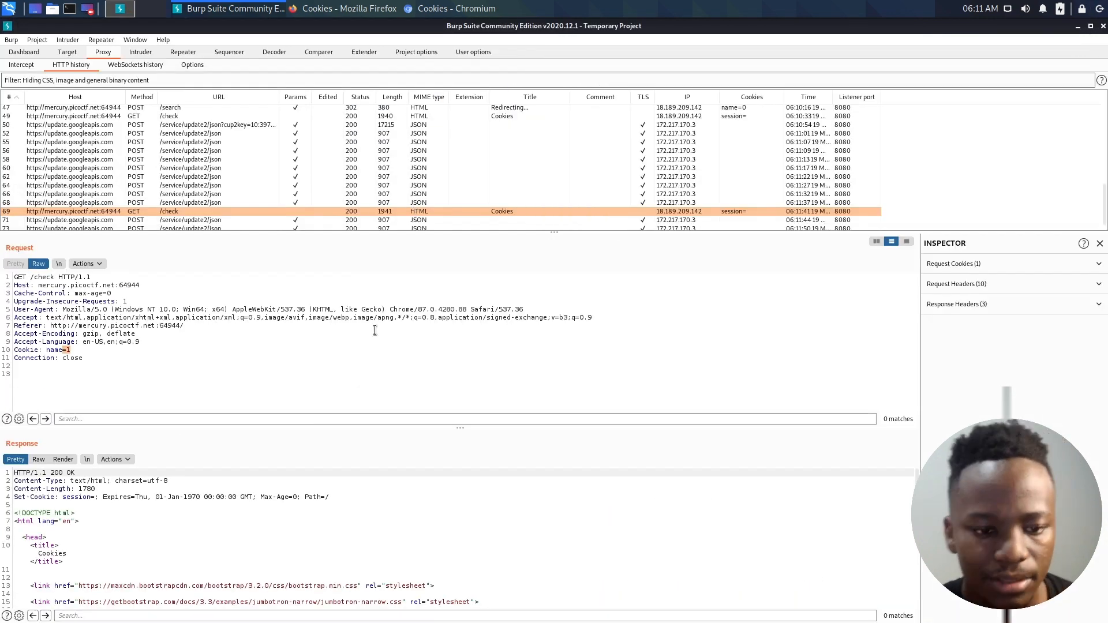
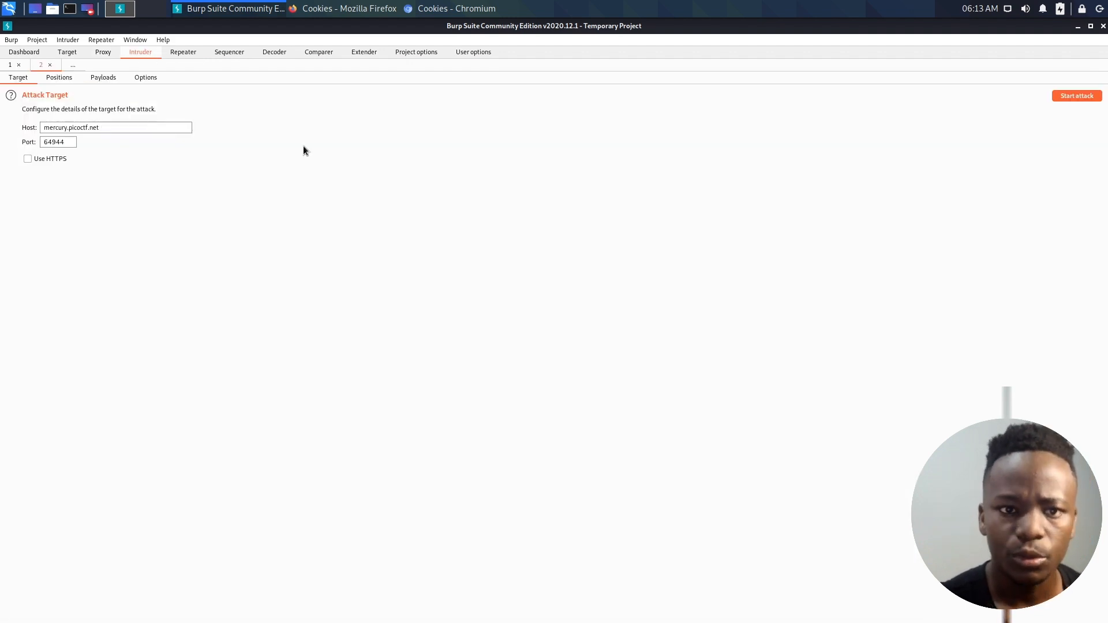
- Open the payload settings of the second Intruder attack targeting mercury.picoctf.net
{"action": "left_click", "coordinate": [102, 80]}
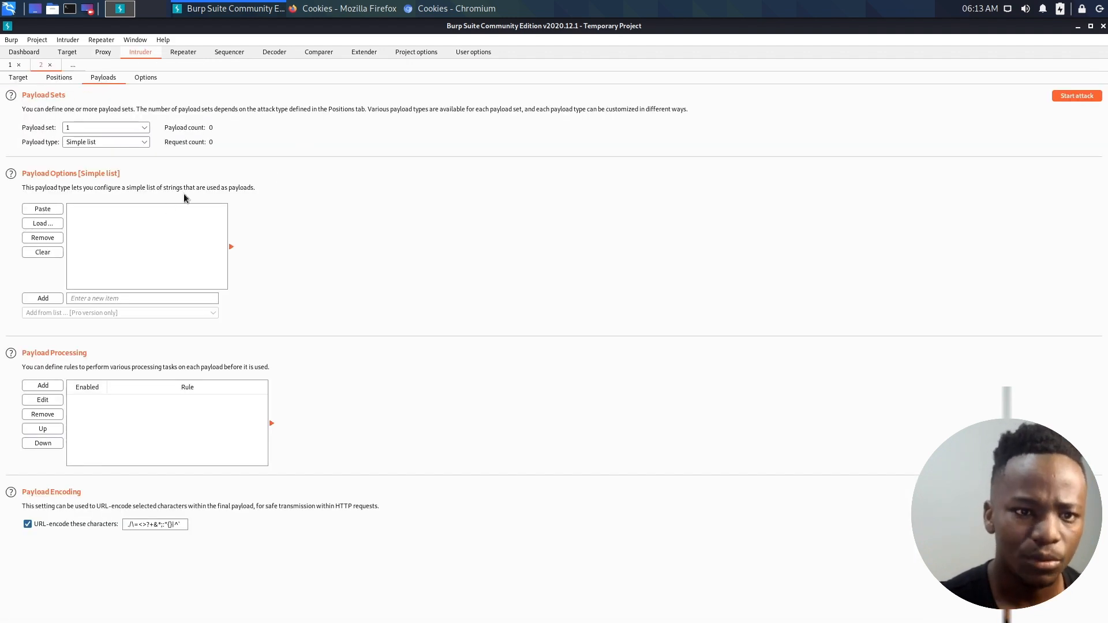
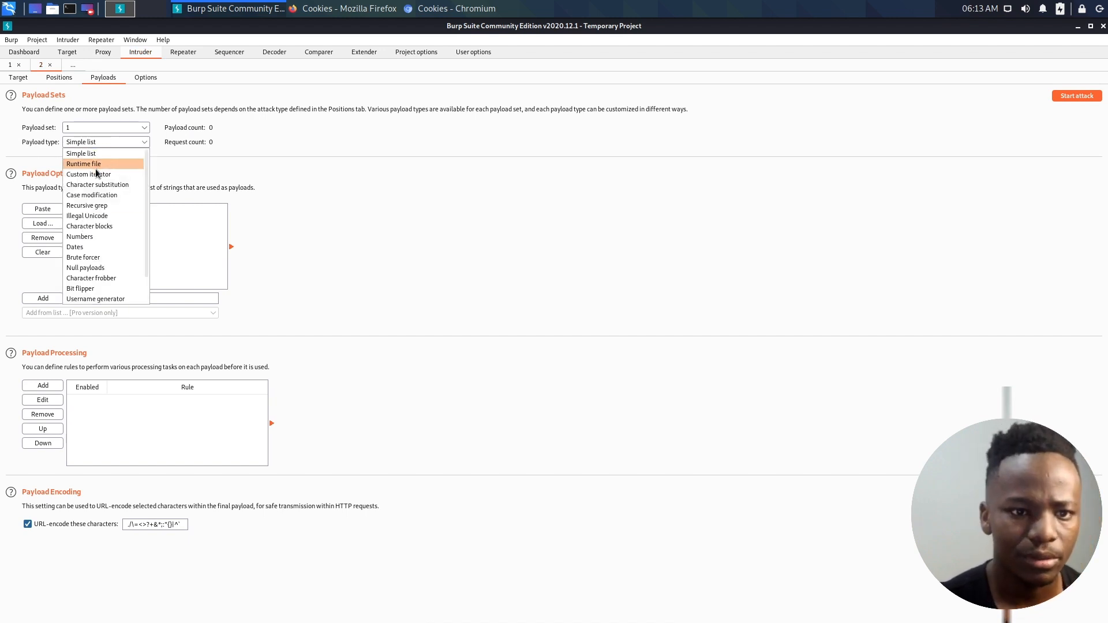
- Set the payload type of payload set 1 to Numbers for the second Intruder attack
{"action": "left_click", "coordinate": [83, 236]}
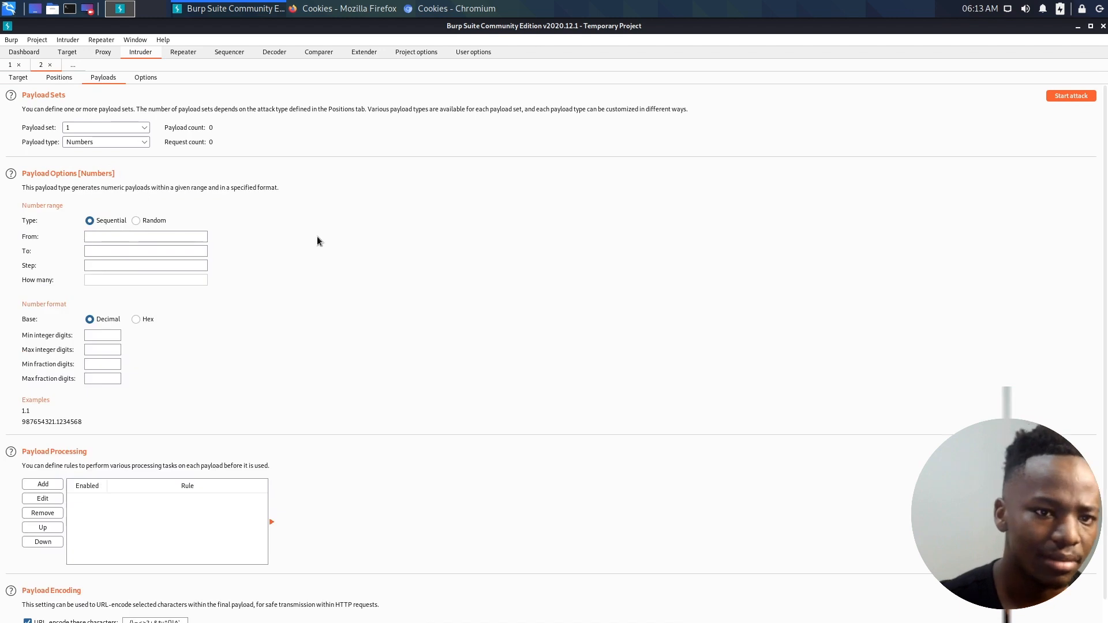
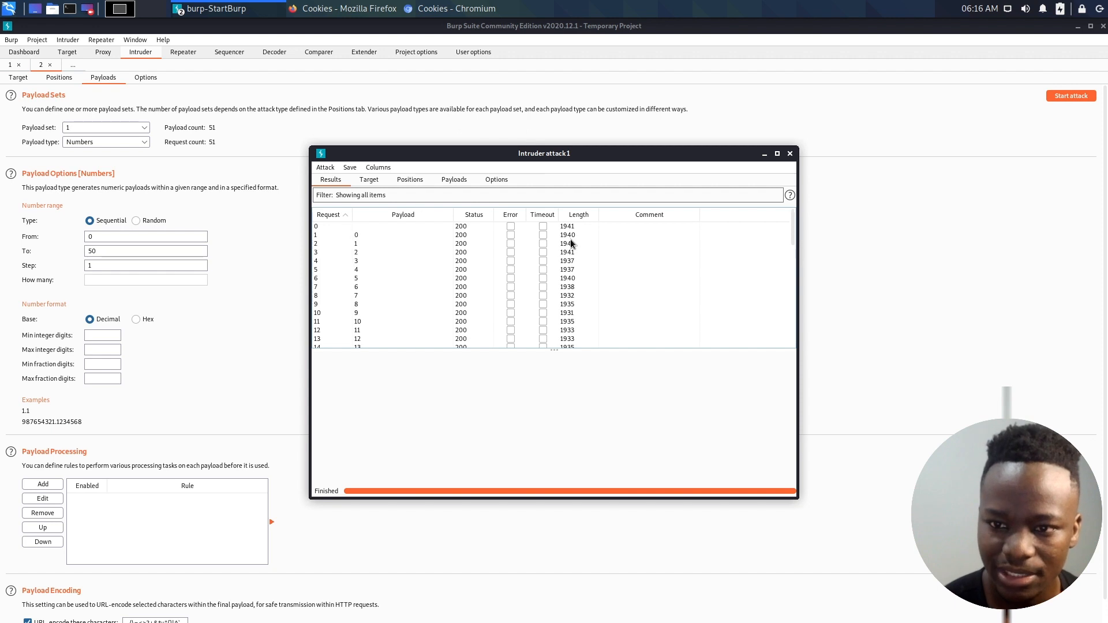
- Examine the status codes and response lengths of the numeric payloads in the finished Intruder attack's results
{"action": "scroll", "coordinate": [571, 308], "scroll_direction": "down", "scroll_amount": 3}
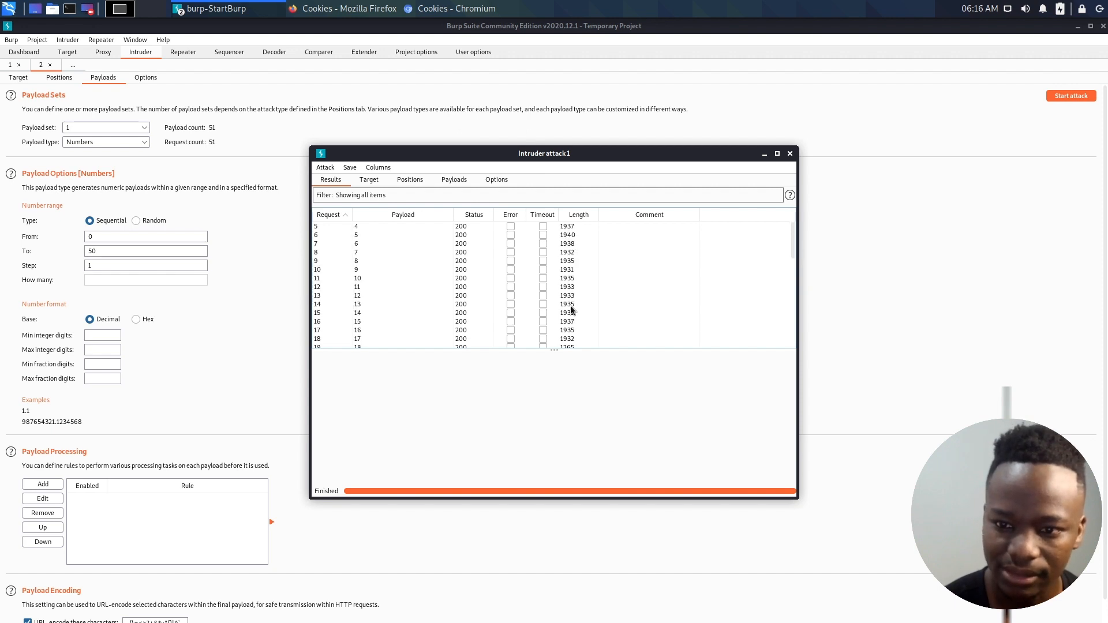
{"action": "scroll", "coordinate": [571, 313], "scroll_direction": "down", "scroll_amount": 3}
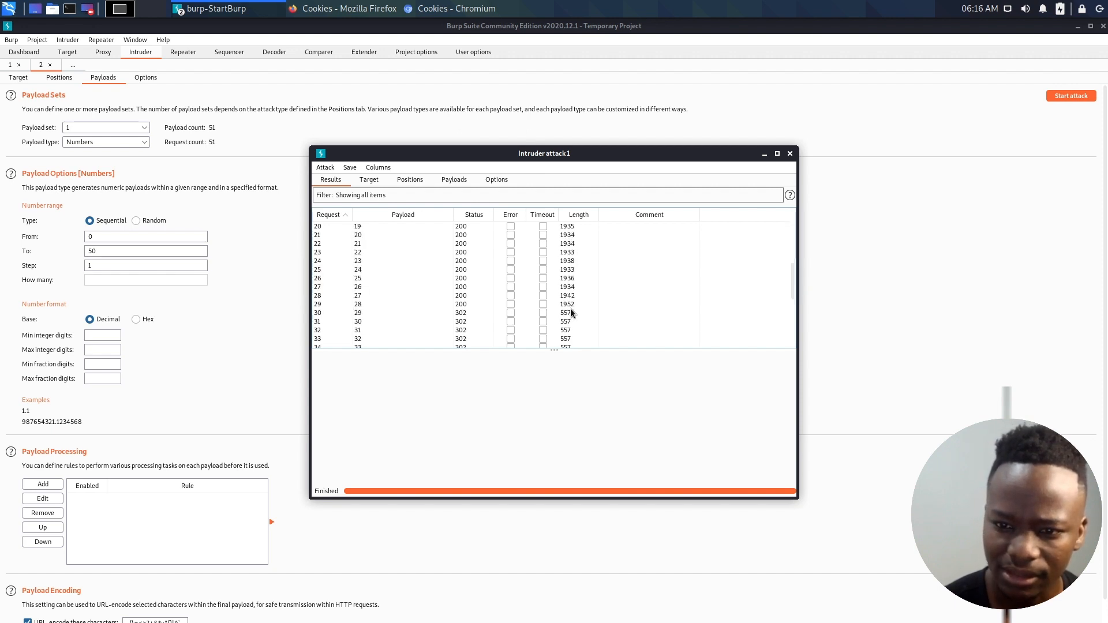
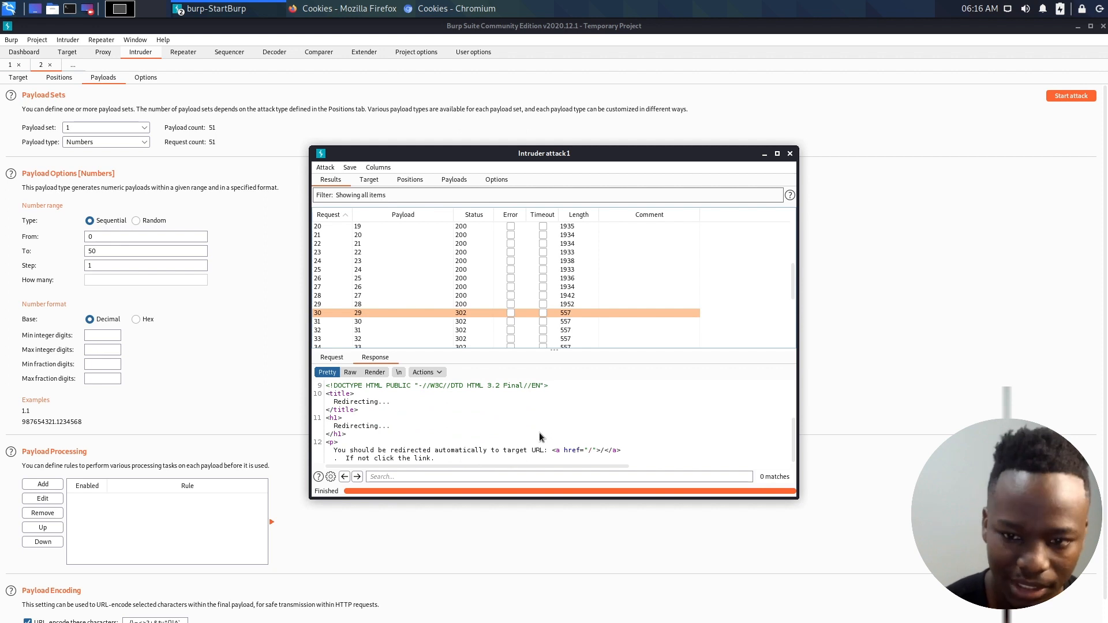
- Check the Intruder results after payload 29 for responses whose status code or length differs
{"action": "scroll", "coordinate": [567, 329], "scroll_direction": "down", "scroll_amount": 2}
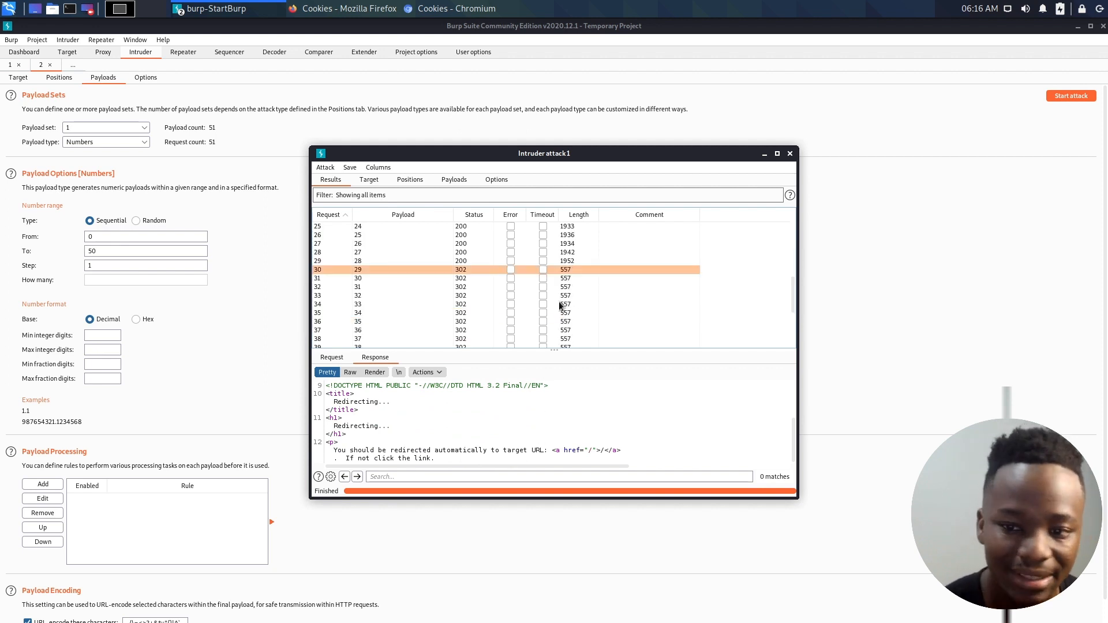
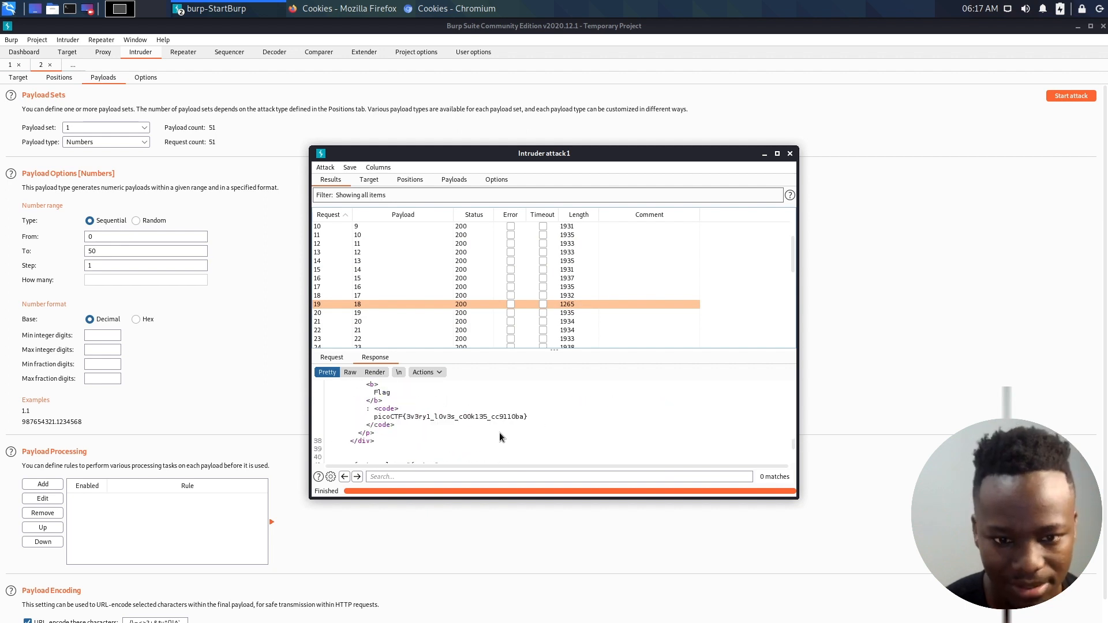
- Place the cursor at the end of the picoCTF flag line in the response to payload 18
{"action": "left_click", "coordinate": [527, 417]}
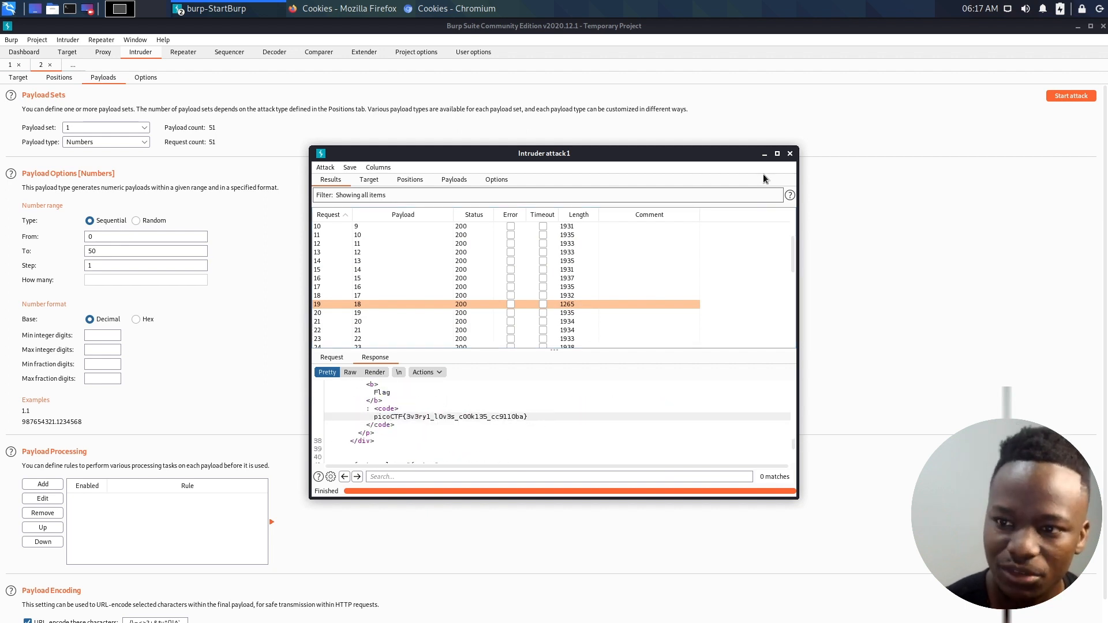
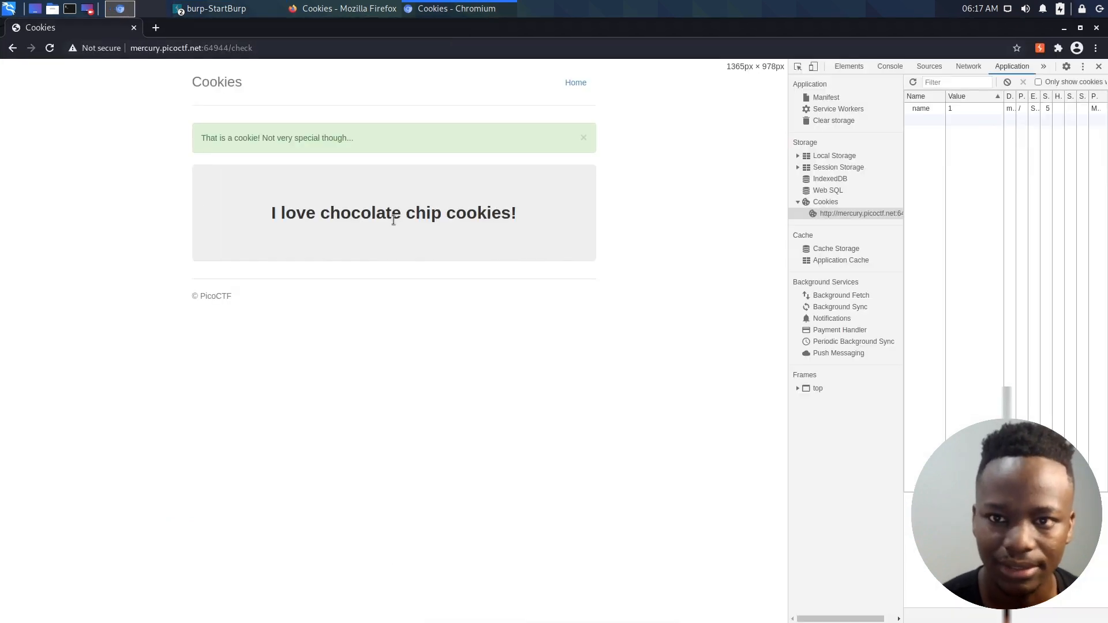
- Widen the developer tools pane and select the name cookie's row in the cookie storage table
{"action": "left_click_drag", "start_coordinate": [905, 228], "coordinate": [484, 257]}
{"action": "left_click", "coordinate": [692, 109]}
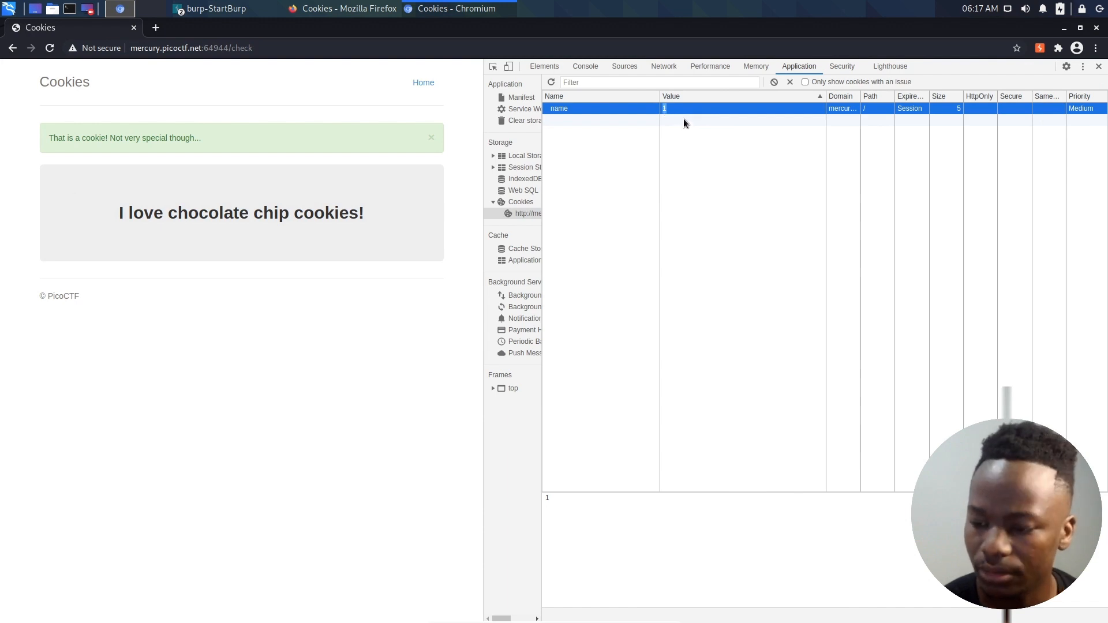
{"action": "left_click", "coordinate": [718, 205]}
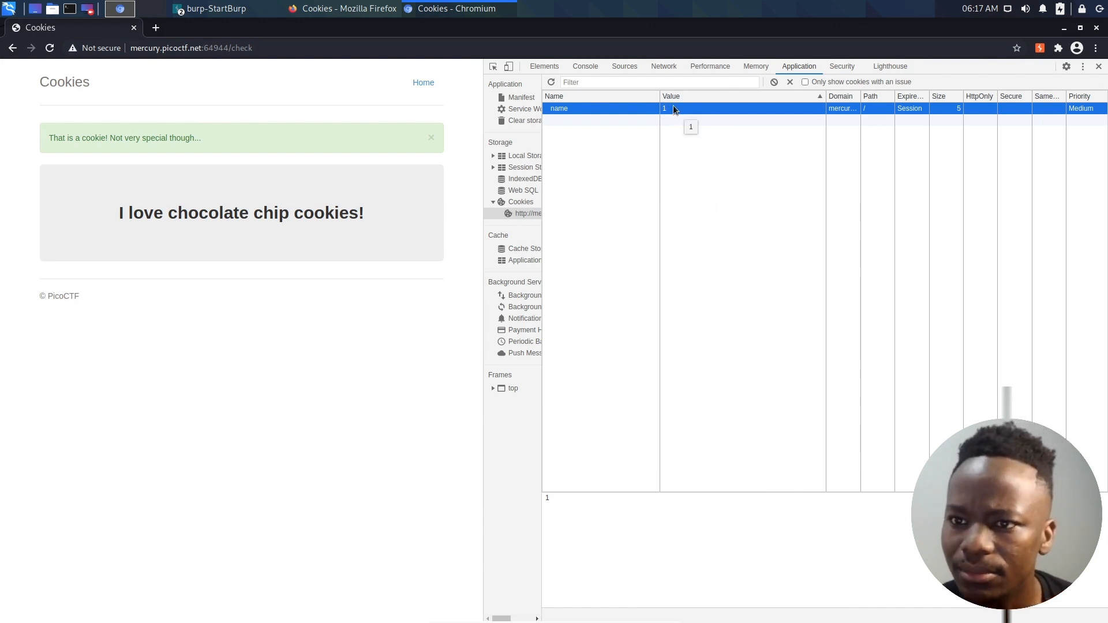
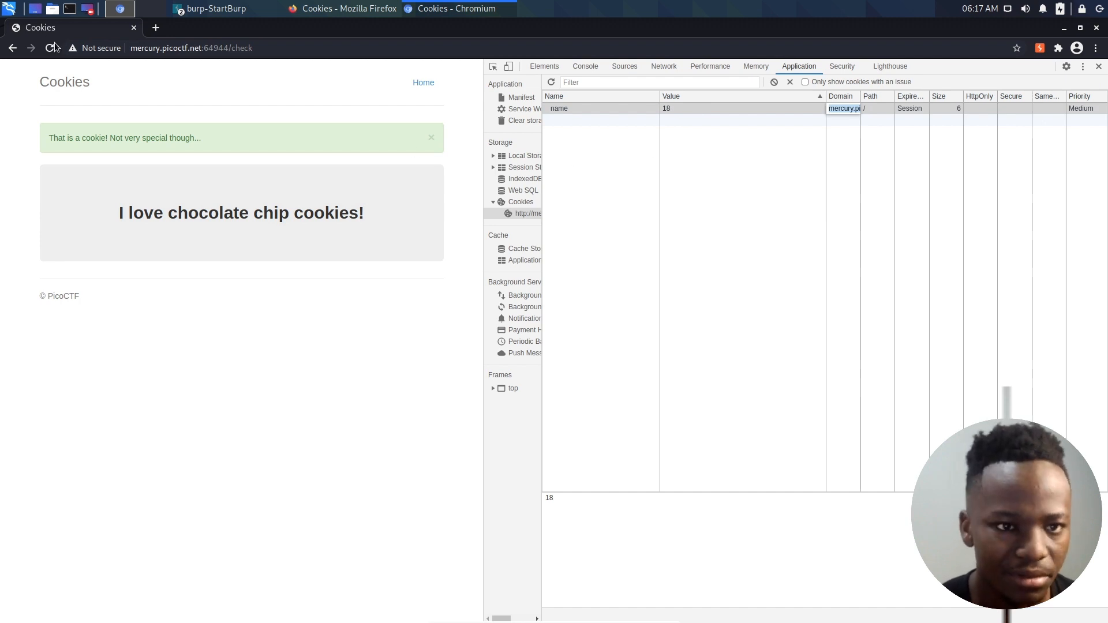
- Reload the Cookies check page, close the developer tools, and copy the whole picoCTF flag from the page
{"action": "left_click", "coordinate": [50, 48]}
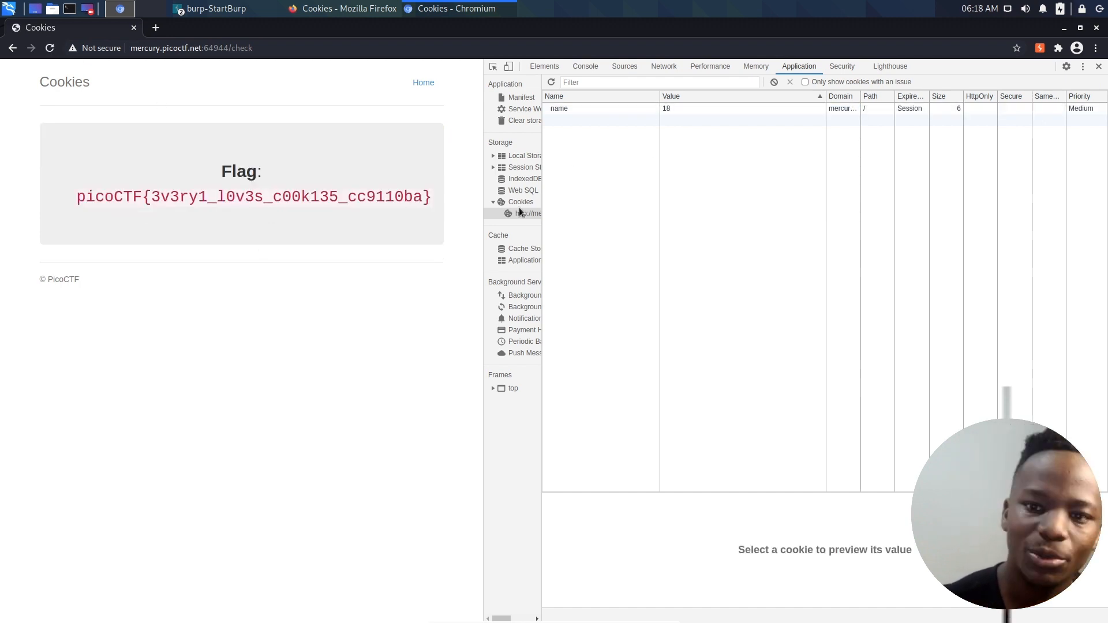
{"action": "key", "text": "F12"}
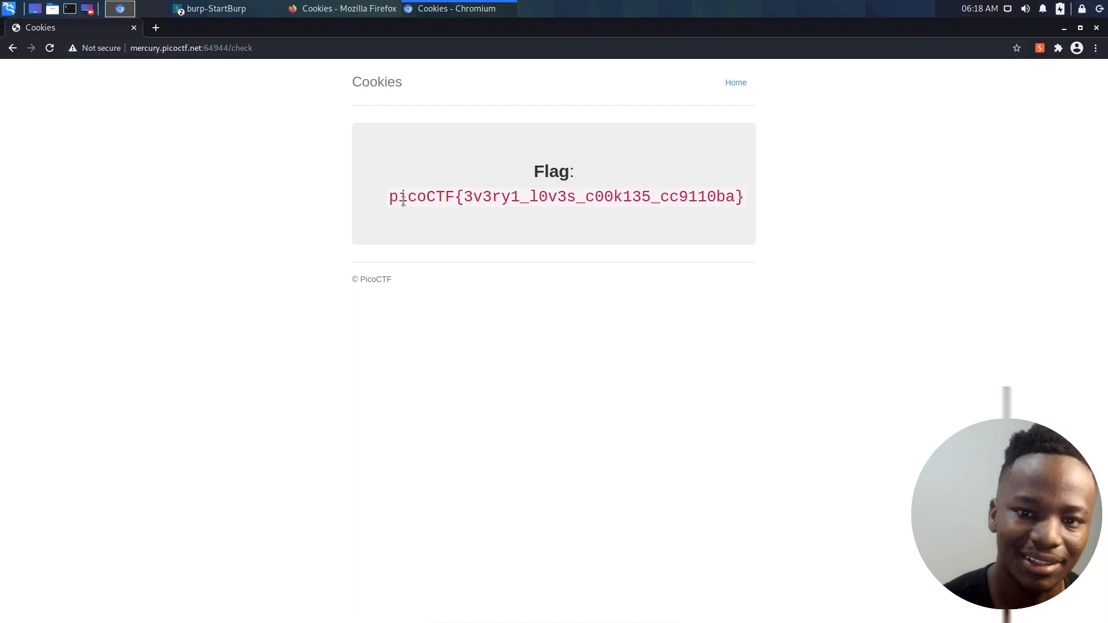
{"action": "left_click_drag", "start_coordinate": [390, 198], "coordinate": [740, 199]}
{"action": "key", "text": "ctrl+c"}
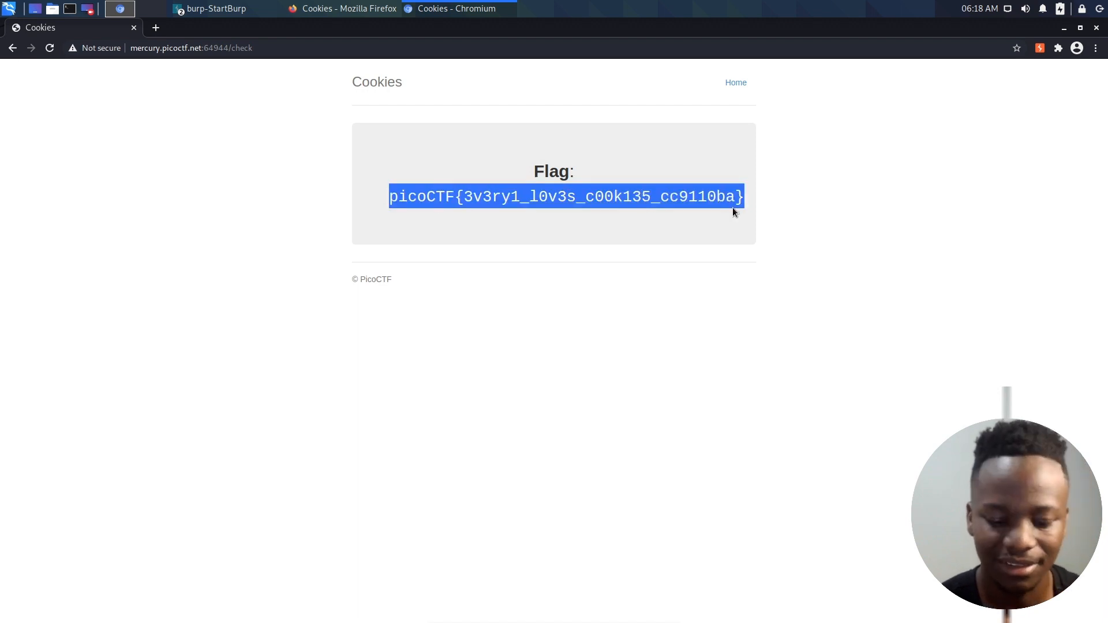
- Switch to the picoGym page in Firefox and submit the copied flag as the answer to the Cookies challenge
{"action": "left_click", "coordinate": [321, 10]}
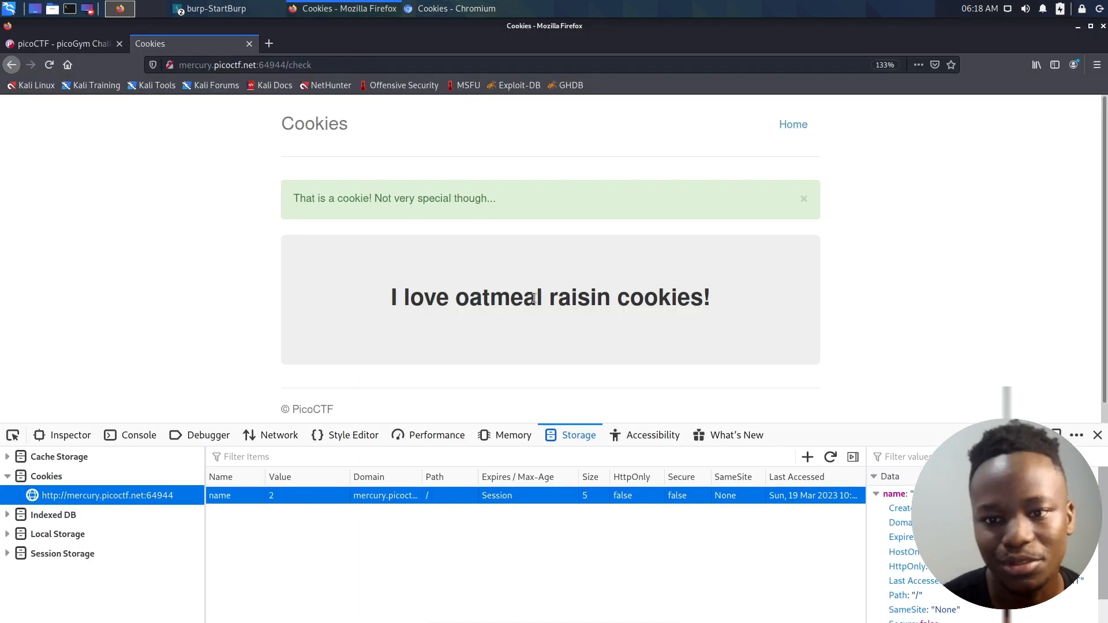
{"action": "left_click", "coordinate": [55, 44]}
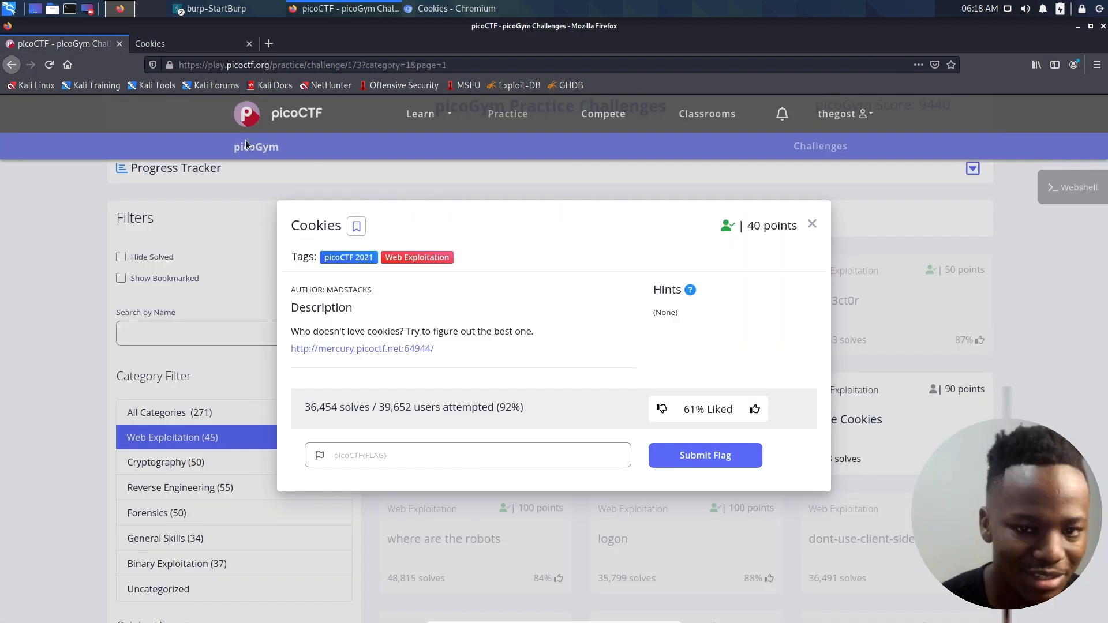
{"action": "left_click", "coordinate": [456, 445]}
{"action": "key", "text": "ctrl+v"}
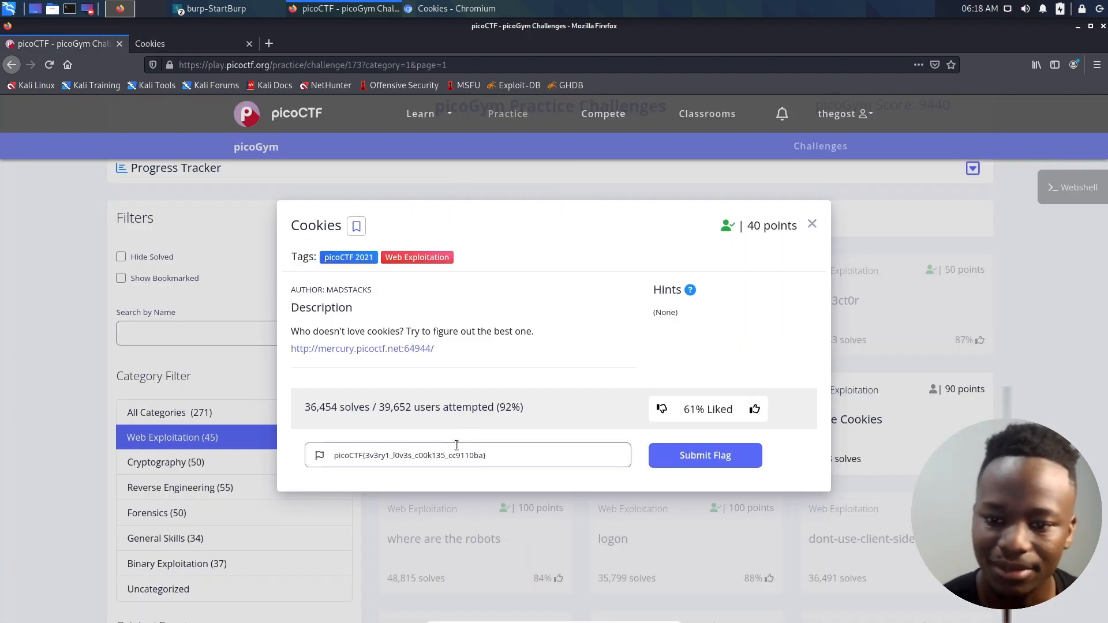
{"action": "left_click", "coordinate": [685, 460]}
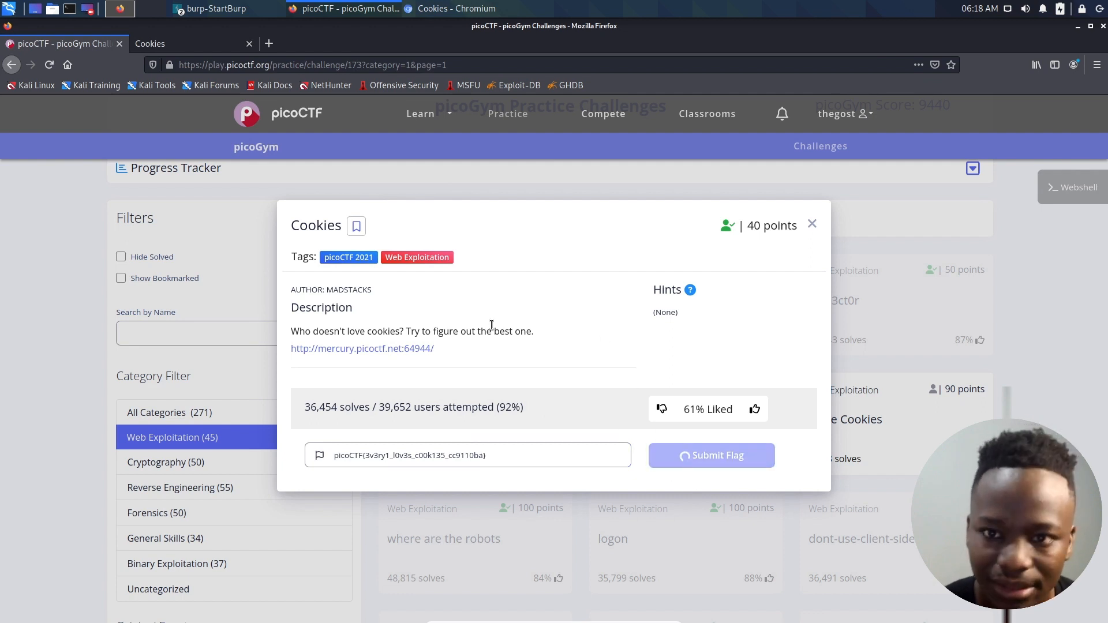